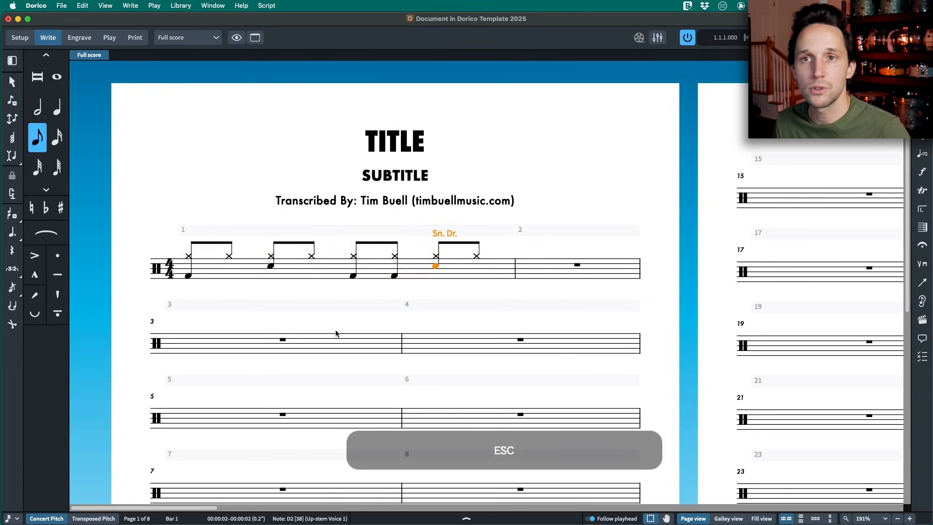
# - Add the staff text INTRO above the first note of bar 1 and increase its font size
pyautogui.click(187, 256)
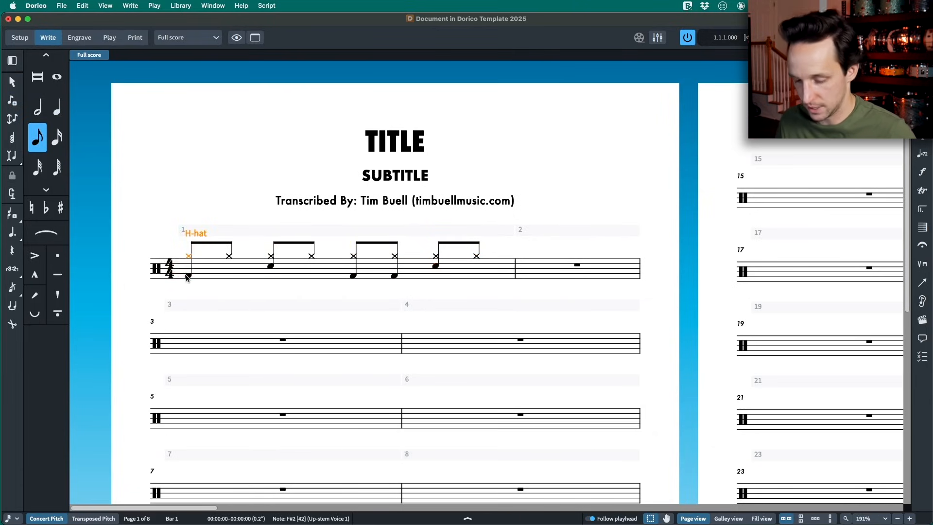
pyautogui.hotkey('shift', 'x')
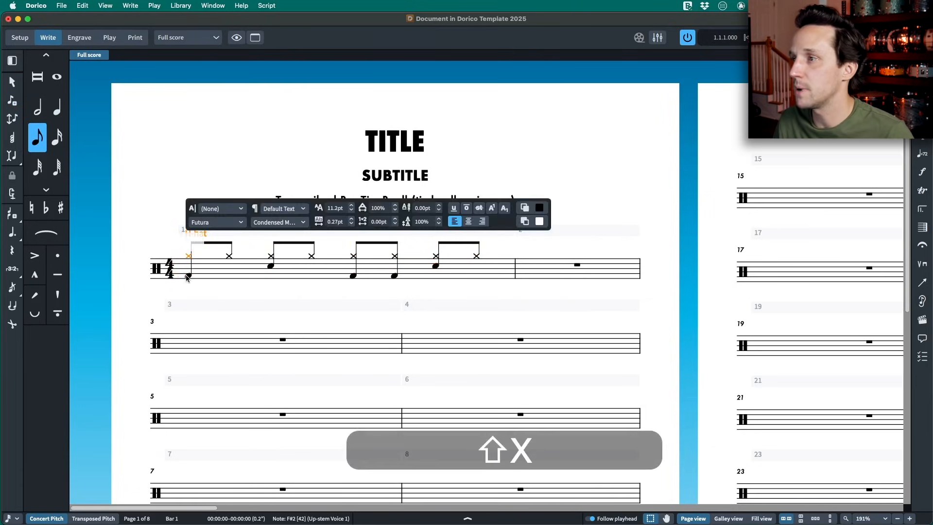
pyautogui.write('INTRO')
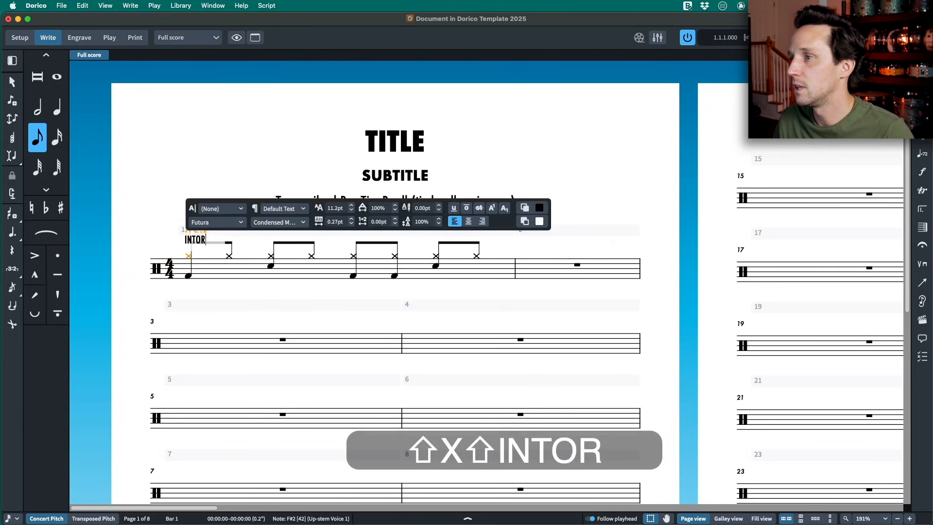
pyautogui.press('super+a')
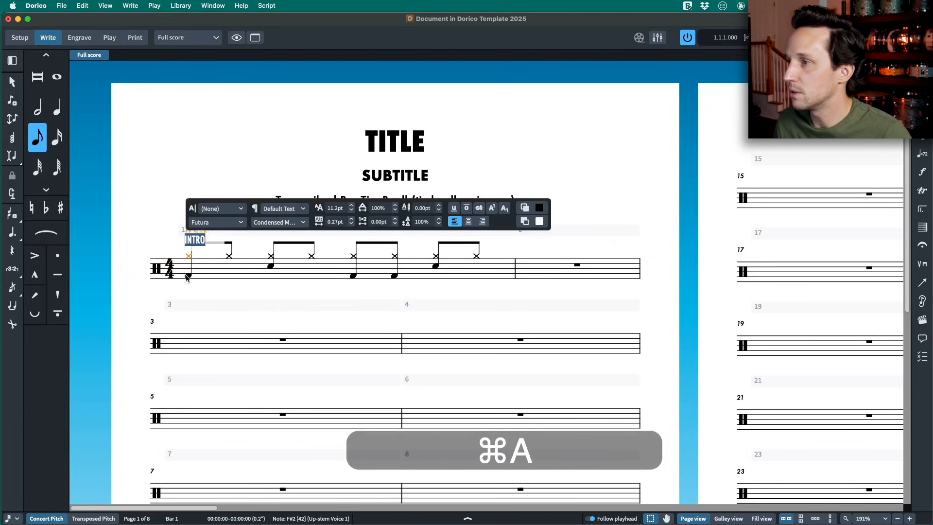
pyautogui.click(351, 205)
pyautogui.press('Escape')
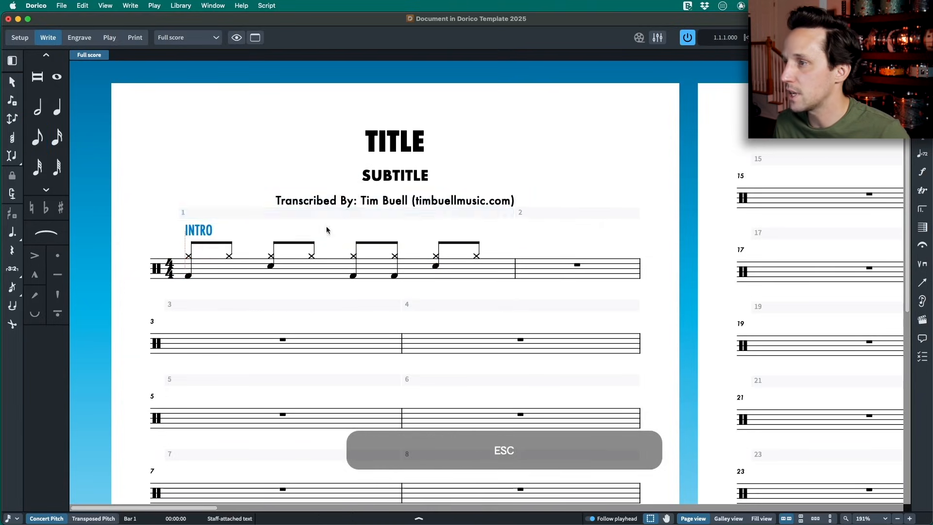
# - Give the INTRO text a border
pyautogui.press('super+8')
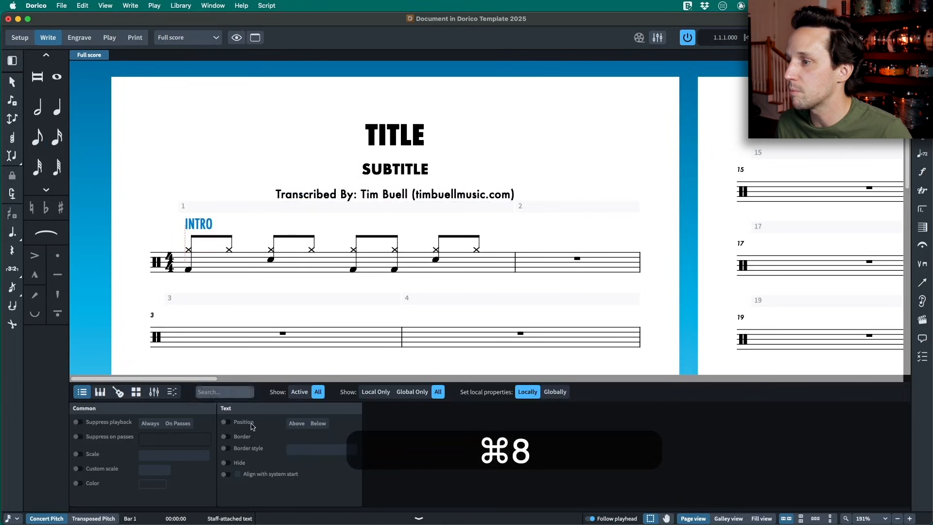
pyautogui.click(225, 437)
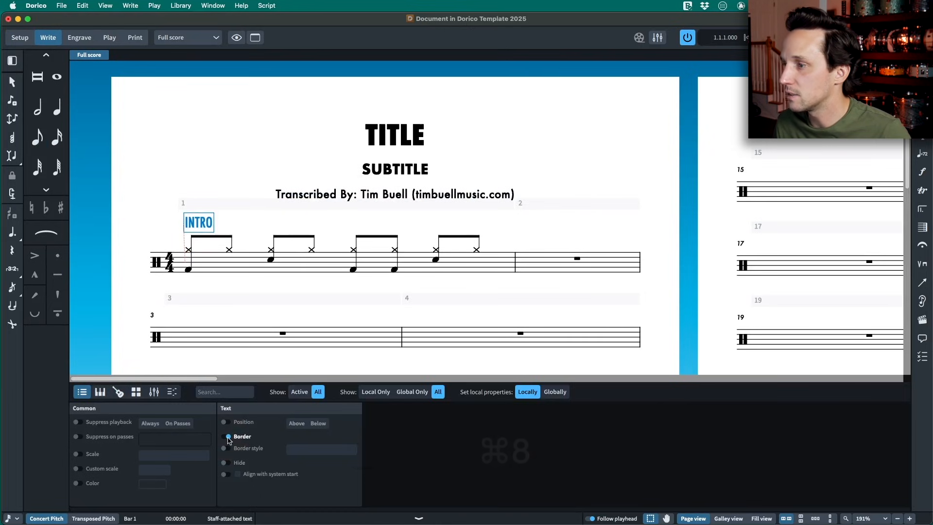
pyautogui.press('super+8')
# - Reposition the INTRO box in Engrave mode so it lines up with the start of the first staff
pyautogui.press('super+3')
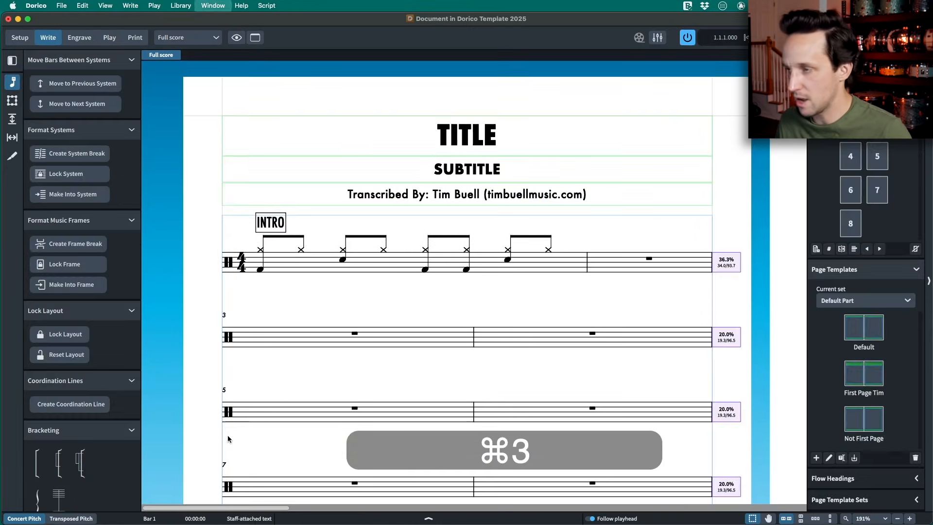
pyautogui.moveTo(194, 219); pyautogui.dragTo(172, 215)
pyautogui.press('super+2')
# - Change the barline between bars 1 and 2 to a thick barline
pyautogui.press('shift')
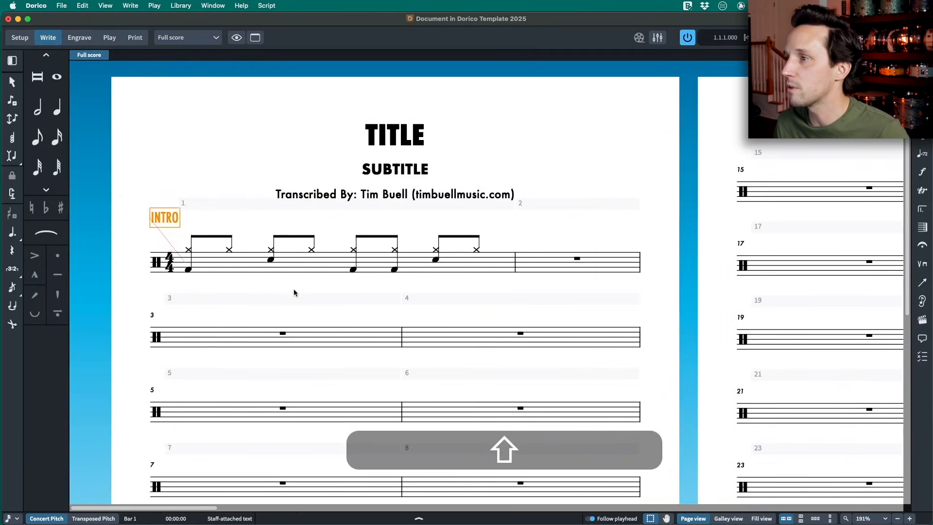
pyautogui.keyDown('shift'); pyautogui.click(511, 270); pyautogui.keyUp('shift')
pyautogui.click(513, 270)
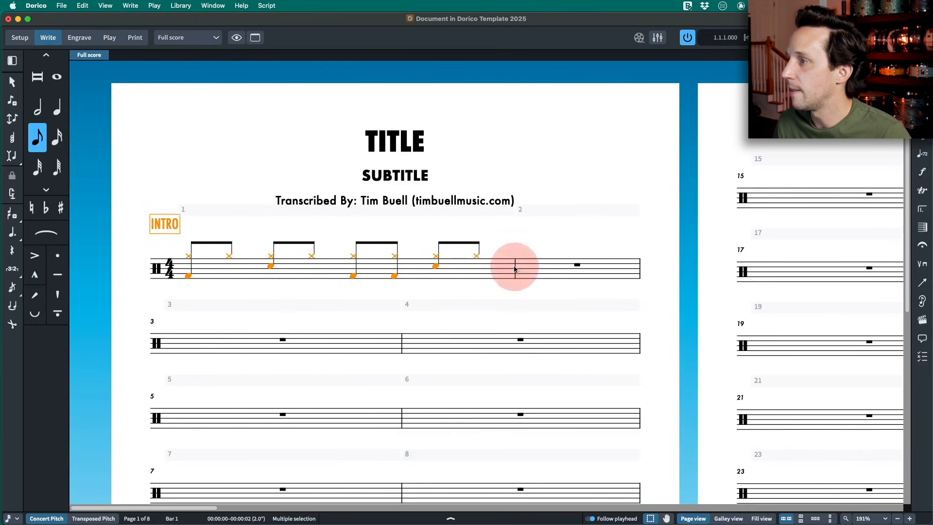
pyautogui.hotkey('shift', 'b')
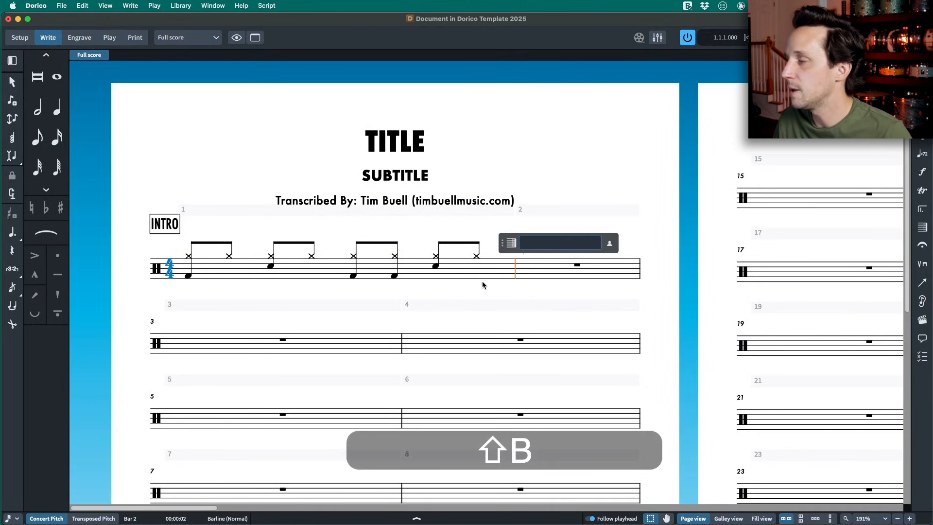
pyautogui.write('thick')
pyautogui.press('Return')
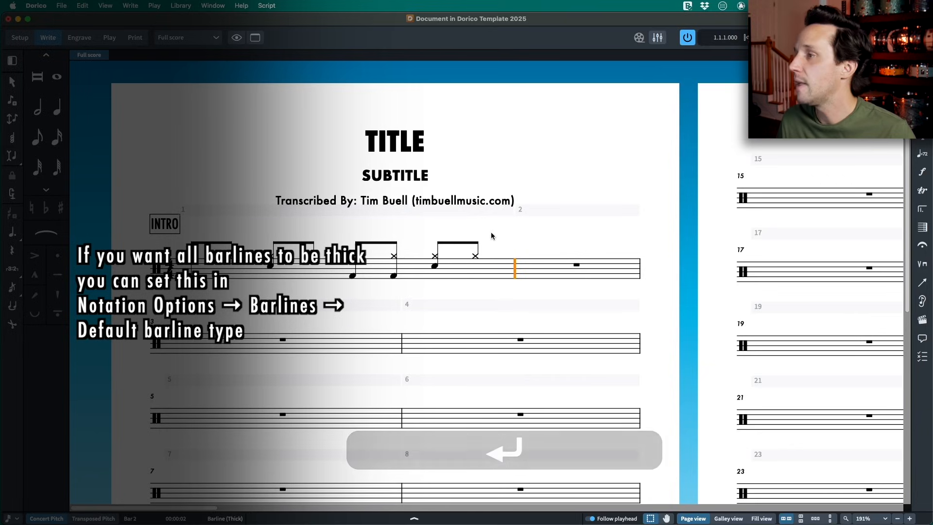
# - Fill bar 2 with sixteenth-note hi-hats
pyautogui.doubleClick(574, 266)
pyautogui.press('4')
pyautogui.press('y')
pyautogui.press('y')
pyautogui.press('y')
pyautogui.press('y')
pyautogui.press('y')
pyautogui.press('y')
pyautogui.press('y')
pyautogui.press('y')
pyautogui.press('y')
pyautogui.press('y')
pyautogui.press('y')
pyautogui.press('y')
pyautogui.press('y')
pyautogui.press('y')
pyautogui.press('y')
pyautogui.press('y')
# - Add kicks in bar 2 on beat 1, its fourth sixteenth and the offbeat eighths of beats 2 and 3, with snares on beats 2 and 4
pyautogui.click(384, 277)
pyautogui.click(431, 277)
pyautogui.click(448, 267)
pyautogui.click(480, 277)
pyautogui.press('5')
pyautogui.click(545, 276)
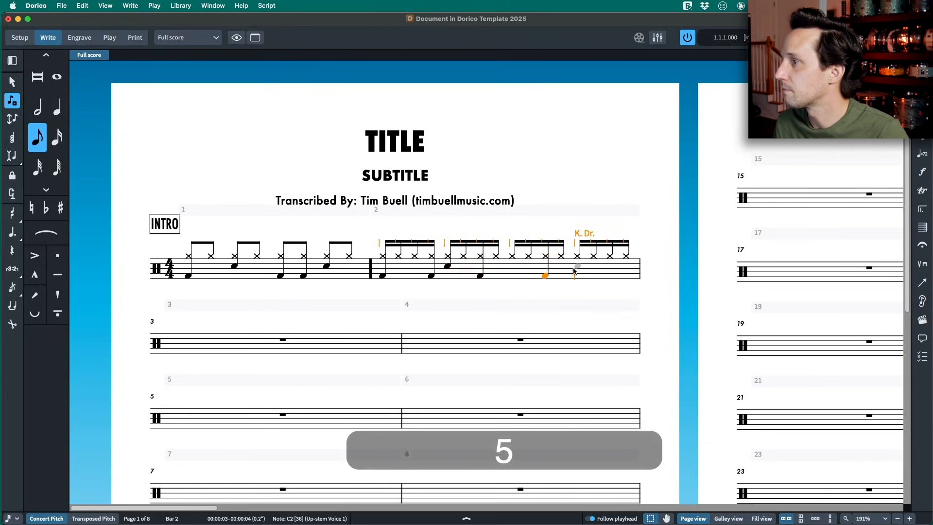
pyautogui.click(576, 266)
pyautogui.press('Escape')
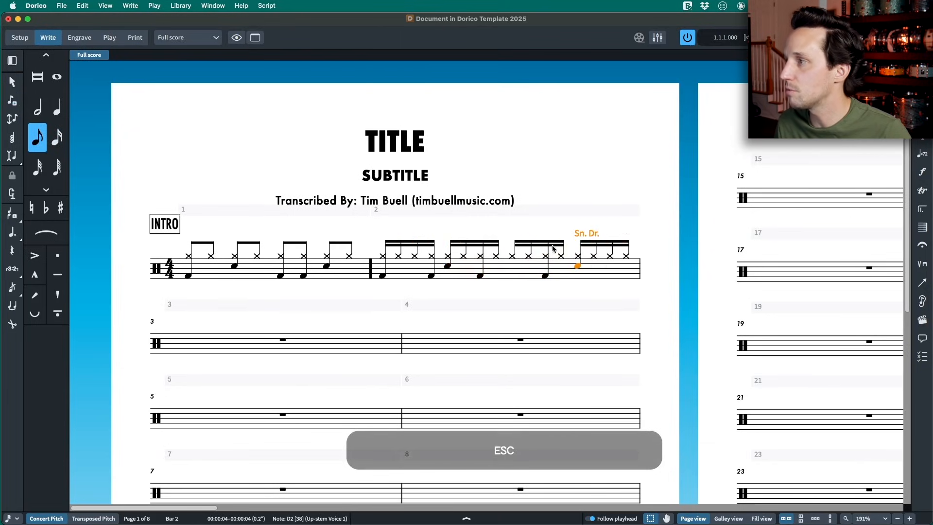
# - Copy the boxed INTRO text to the start of bar 2 and change the copy to VERSE
pyautogui.click(156, 229)
pyautogui.press('super+c')
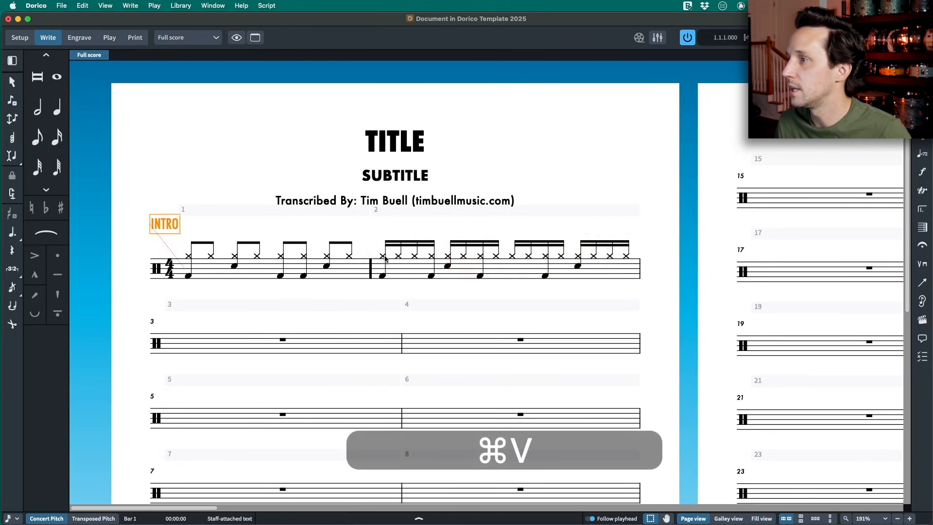
pyautogui.click(384, 257)
pyautogui.press('super+v')
pyautogui.doubleClick(359, 222)
pyautogui.press('super+a')
pyautogui.write('VERSE')
pyautogui.press('Escape')
# - Move the VERSE box in Engrave mode so it sits just after the thick barline at bar 2
pyautogui.press('super+3')
pyautogui.moveTo(366, 223); pyautogui.dragTo(397, 224)
pyautogui.press('super+2')
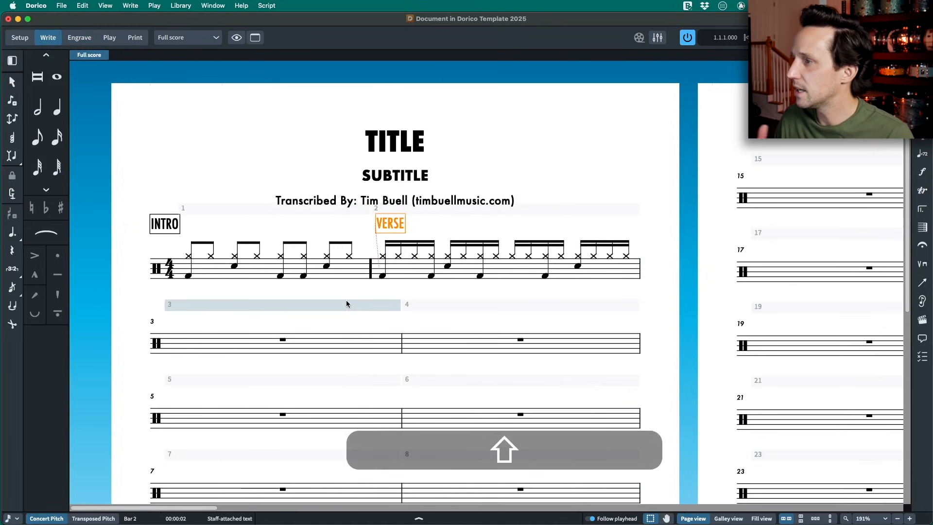
# - Change the barline at the end of bar 2 to a thick barline
pyautogui.click(640, 269)
pyautogui.hotkey('shift', 'b')
pyautogui.write('thick')
pyautogui.press('Return')
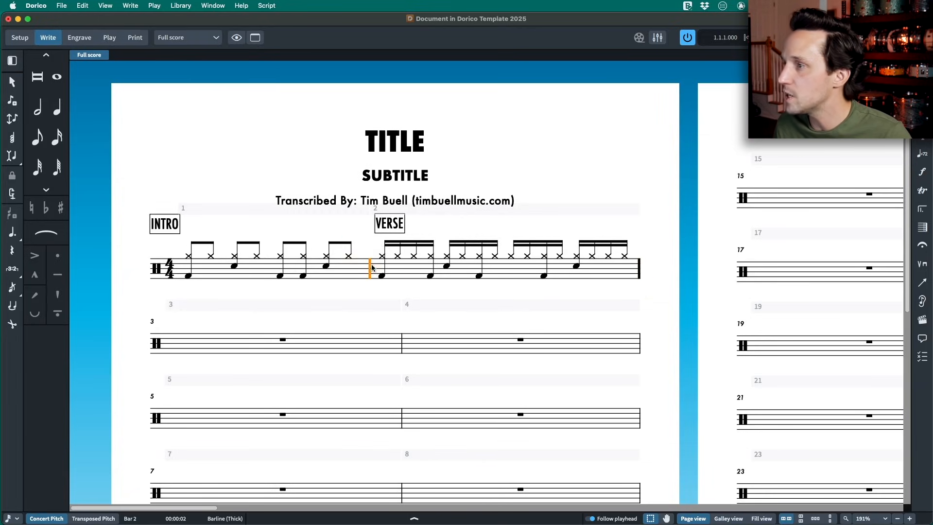
pyautogui.click(381, 276)
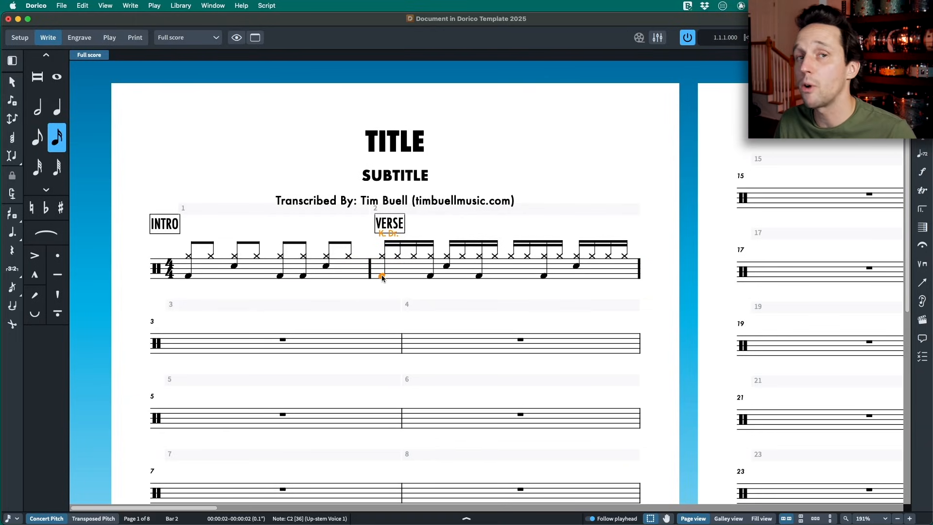
pyautogui.hotkey('shift', 'r')
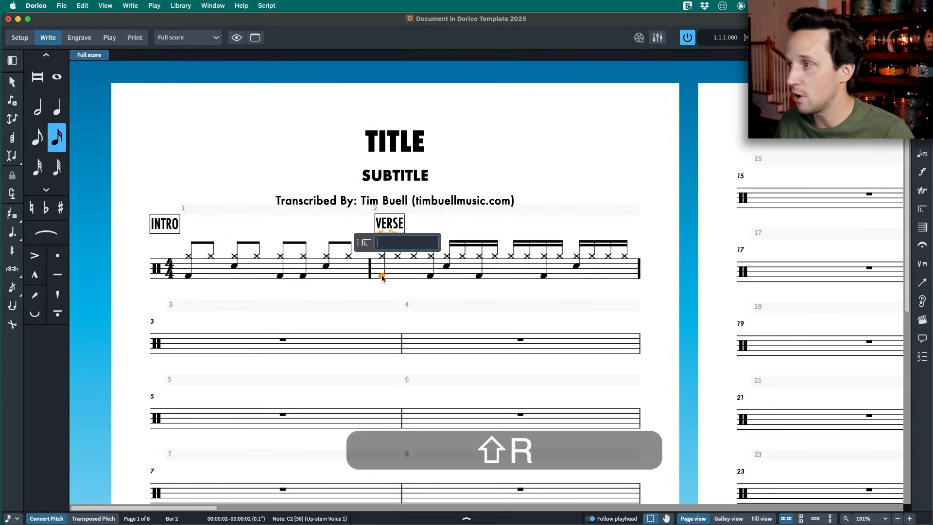
pyautogui.press('Escape')
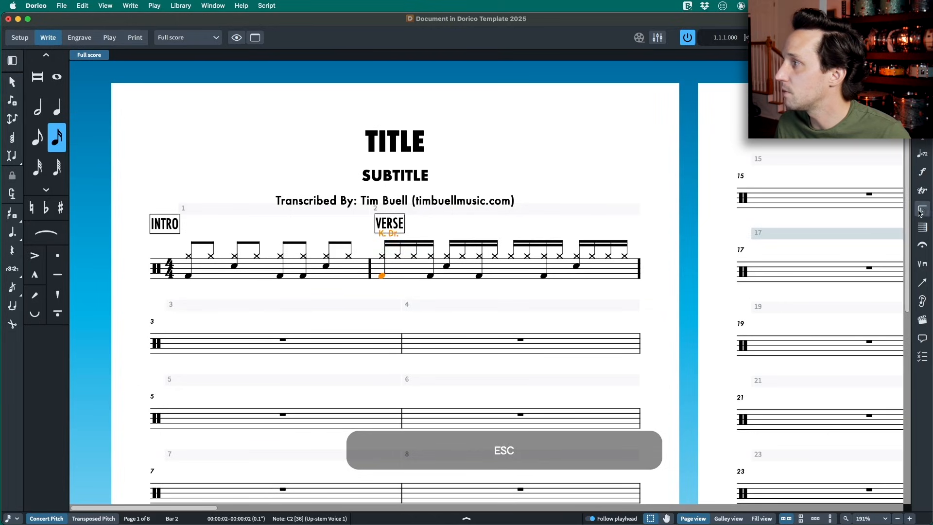
pyautogui.click(922, 210)
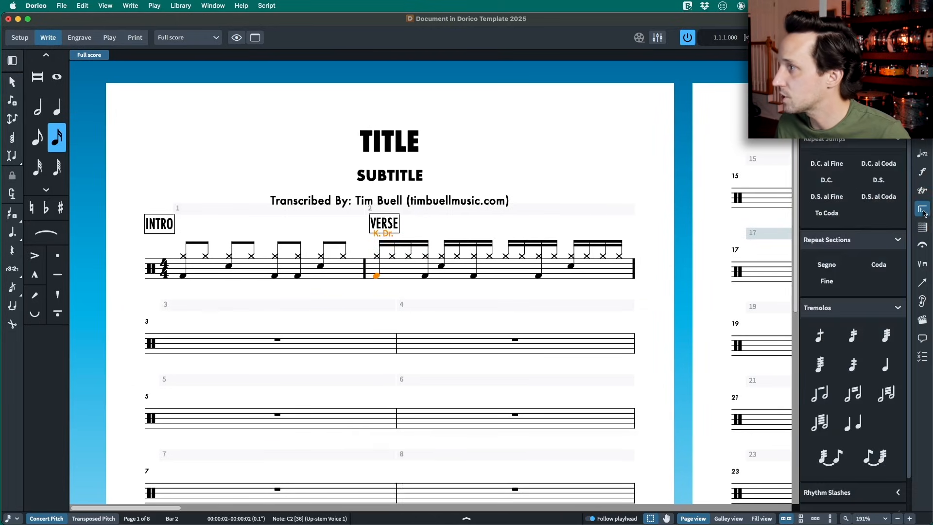
pyautogui.click(923, 210)
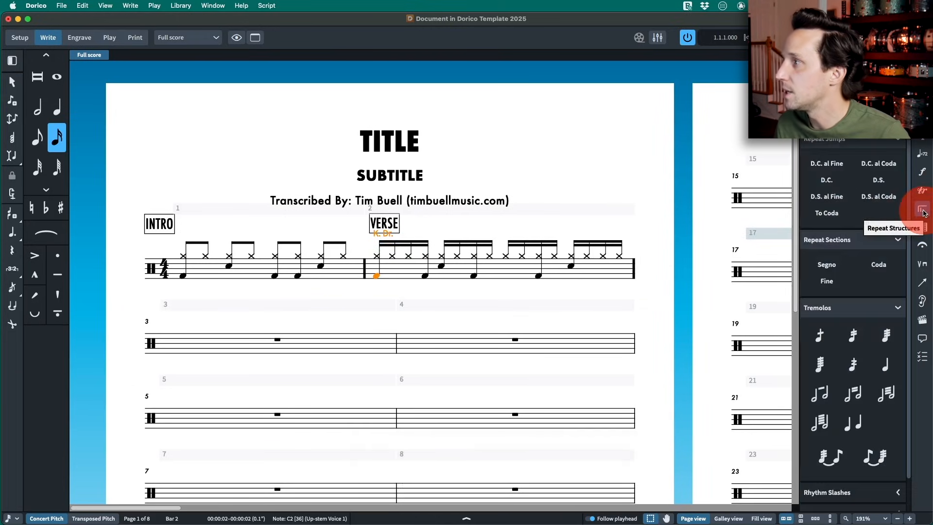
pyautogui.click(923, 211)
# - Insert a Coda repeat marker at the first beat of bar 2
pyautogui.click(374, 277)
pyautogui.hotkey('shift', 'r')
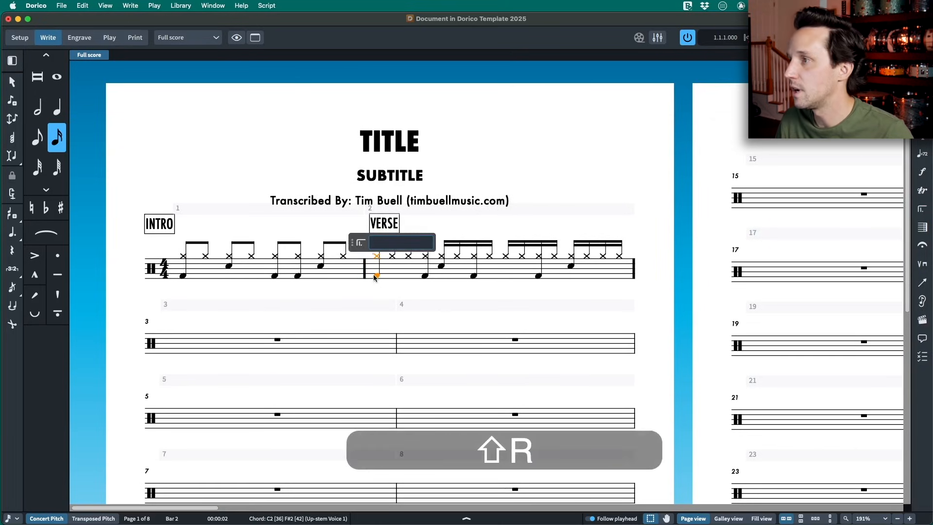
pyautogui.write('coda')
pyautogui.press('Return')
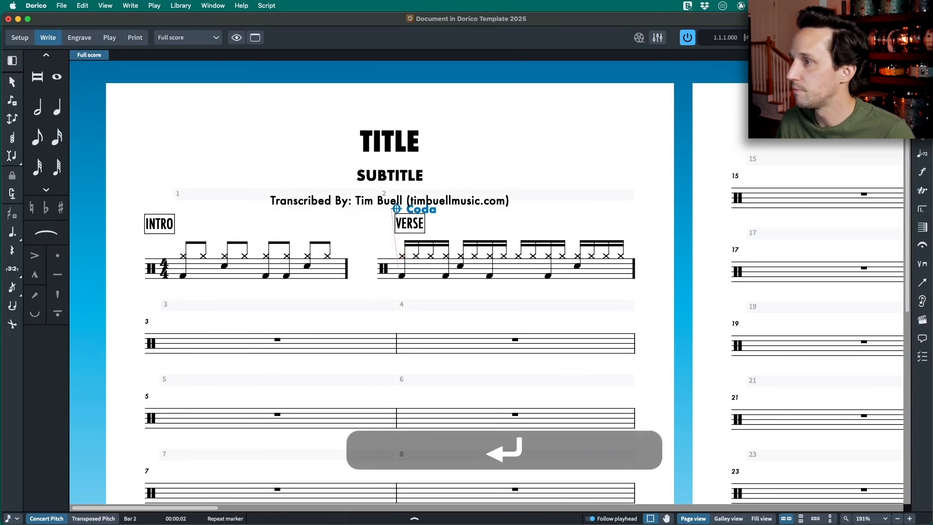
pyautogui.click(365, 273)
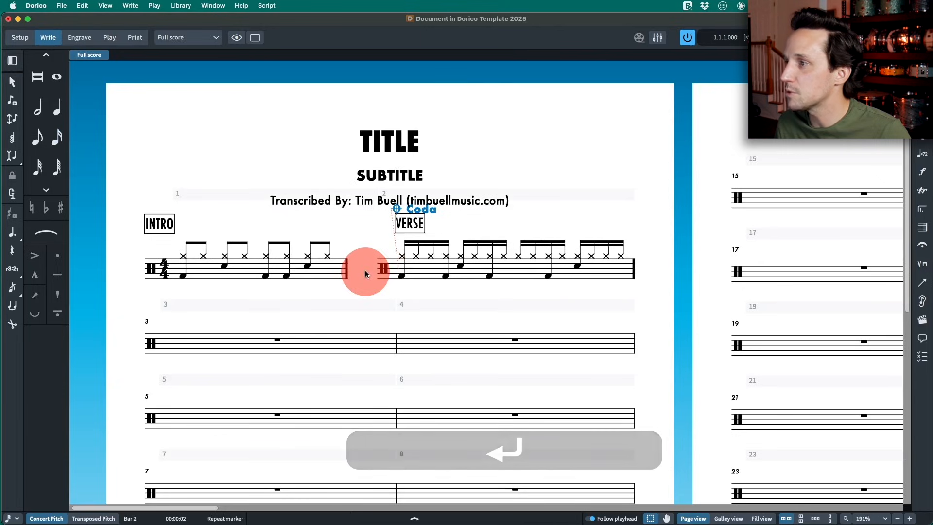
# - Select the Coda marker above bar 2 and hide it through its repeat marker properties
pyautogui.click(432, 209)
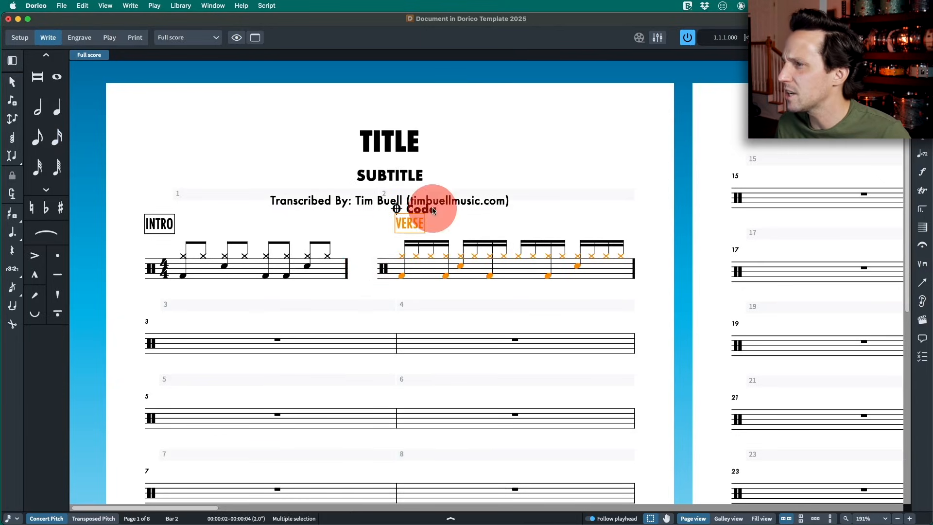
pyautogui.click(428, 210)
pyautogui.click(429, 214)
pyautogui.click(433, 212)
pyautogui.click(435, 213)
pyautogui.click(397, 211)
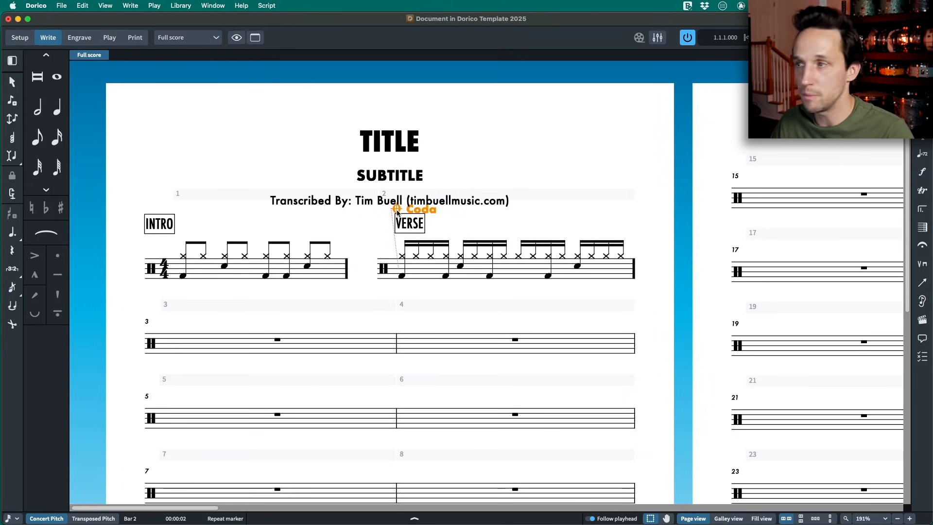
pyautogui.press('super+8')
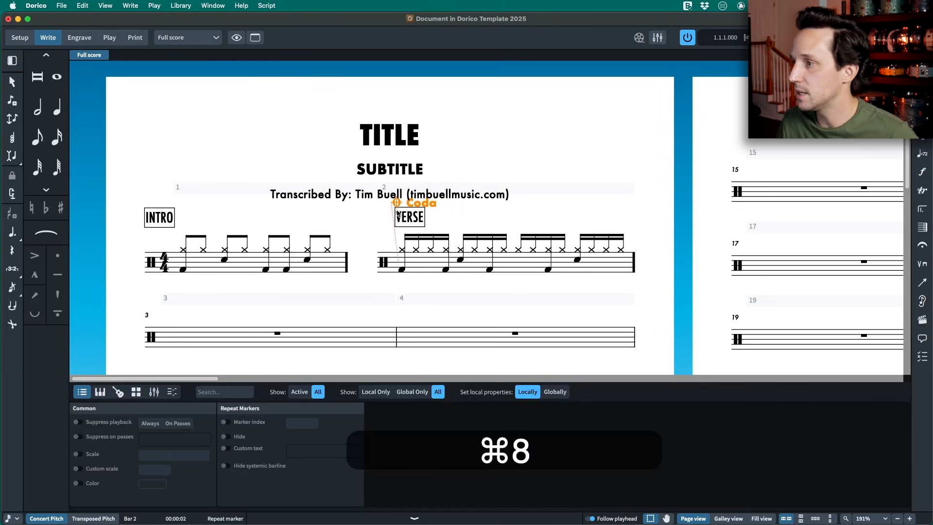
pyautogui.click(421, 521)
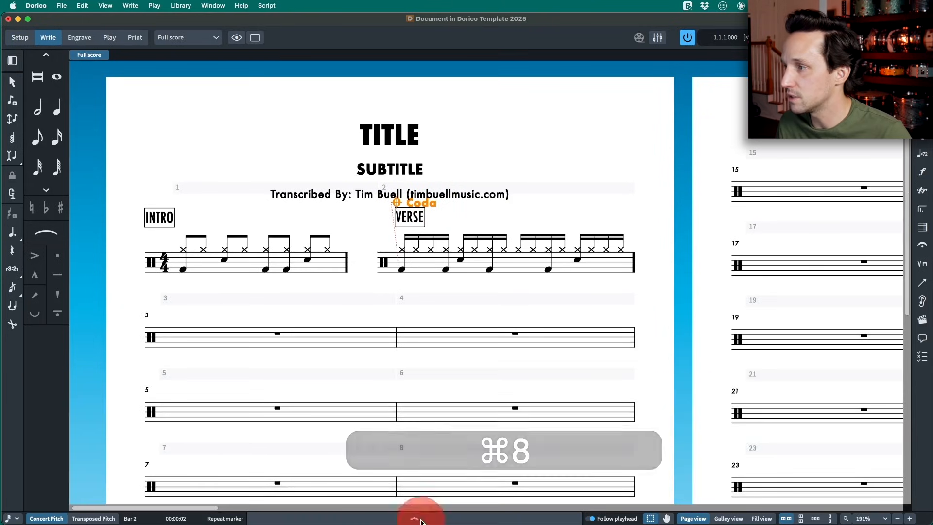
pyautogui.click(421, 520)
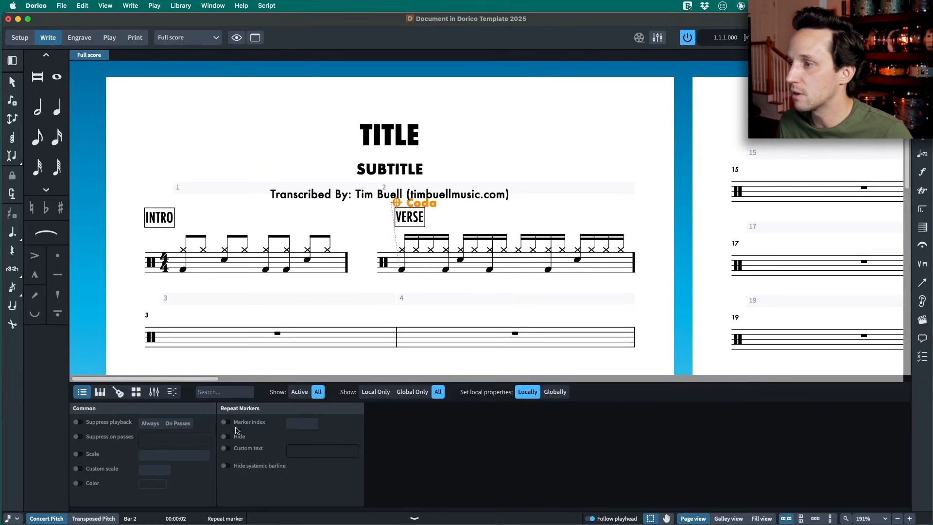
pyautogui.click(231, 411)
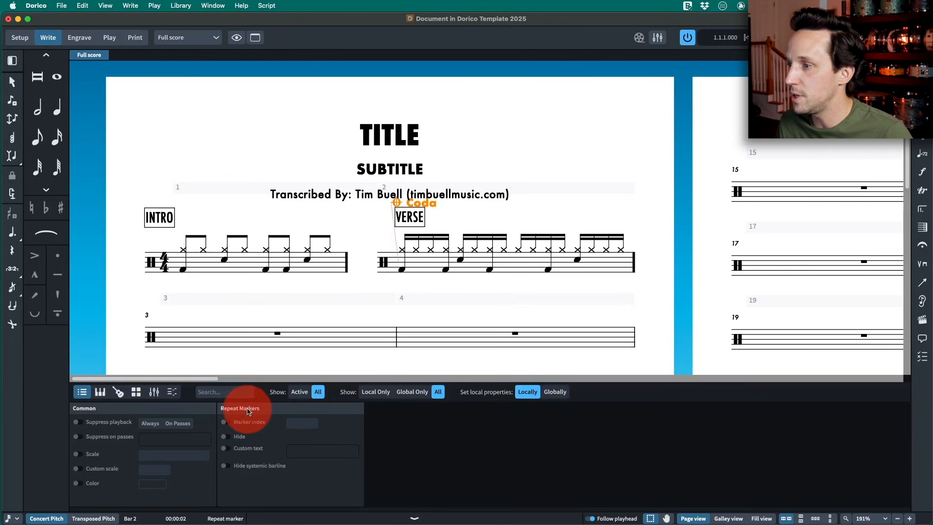
pyautogui.click(225, 437)
pyautogui.press('super+8')
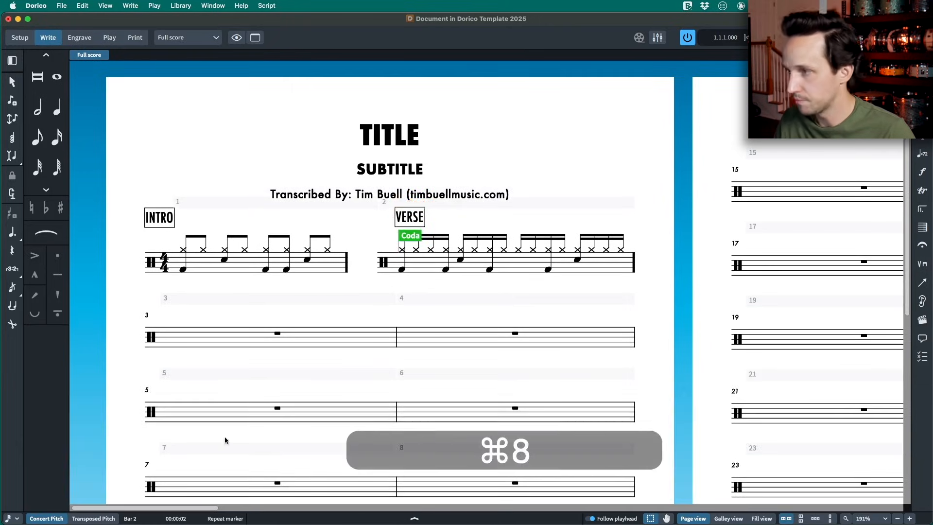
# - Undo the edits back to before the Coda marker was added at bar 2
pyautogui.scroll(-1, 375, 319)
pyautogui.click(372, 256)
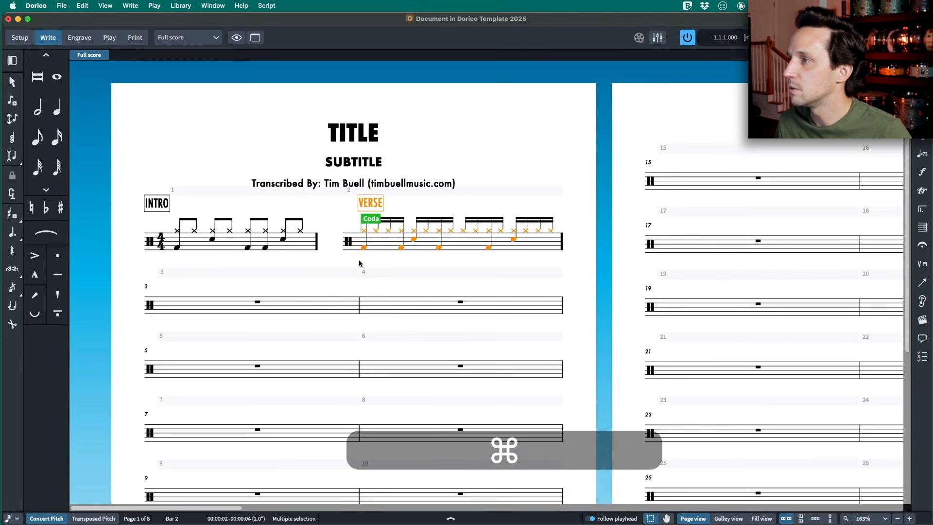
pyautogui.click(402, 258)
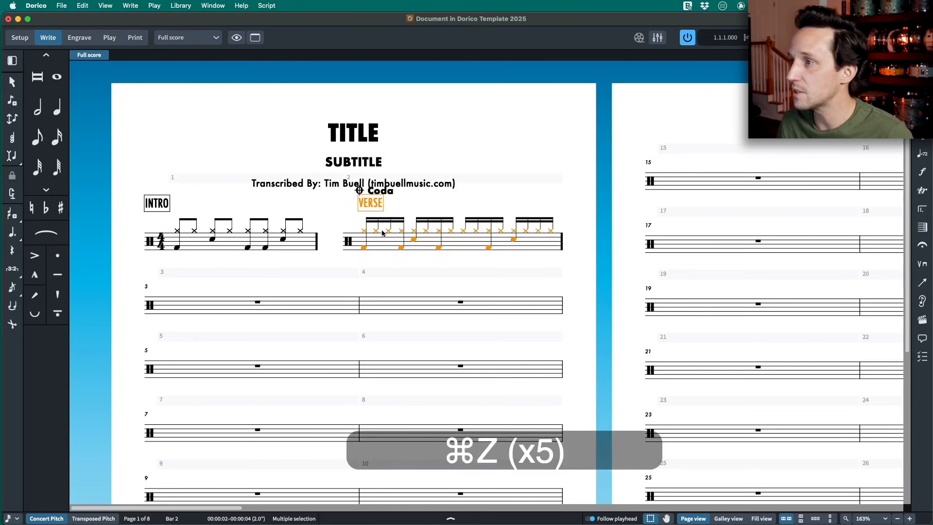
pyautogui.press('super+z')
pyautogui.press('super+z')
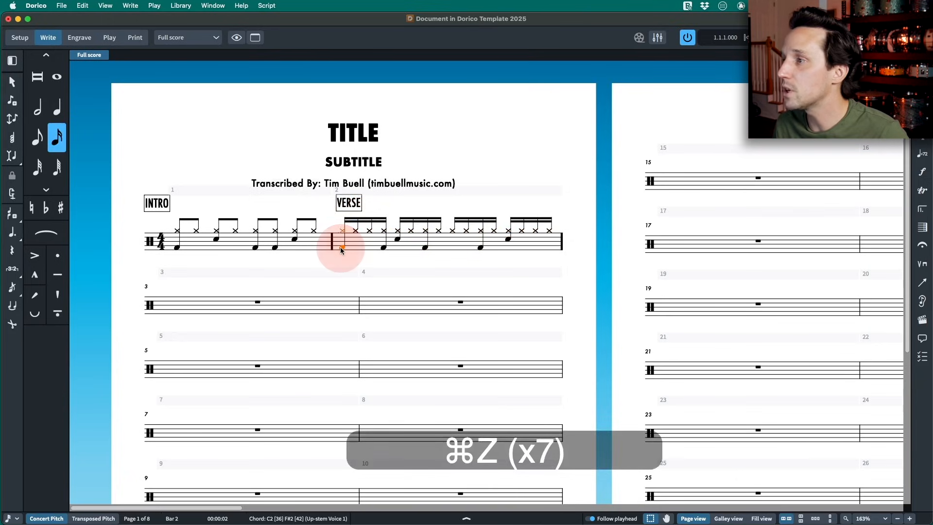
# - Select the first kick drum note in bar 2 and start recording a macro
pyautogui.click(340, 247)
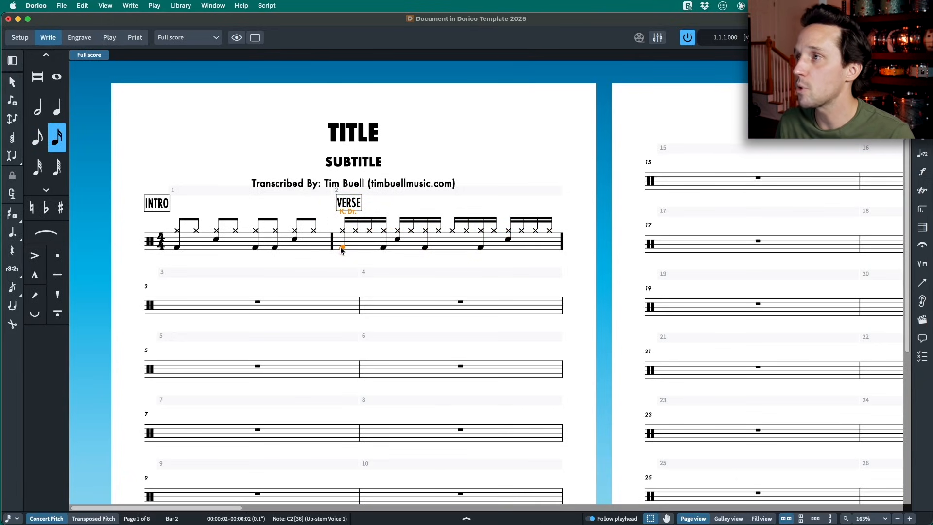
pyautogui.click(274, 7)
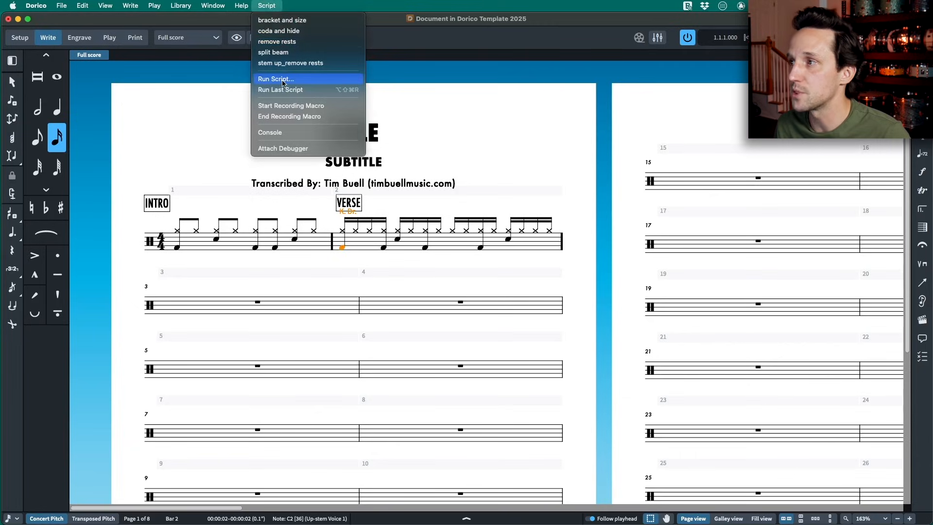
pyautogui.click(342, 247)
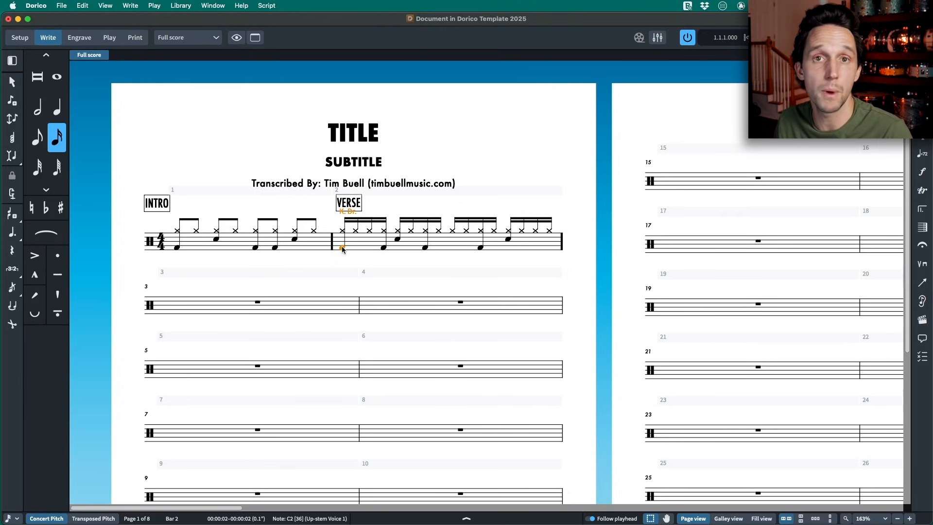
pyautogui.click(267, 6)
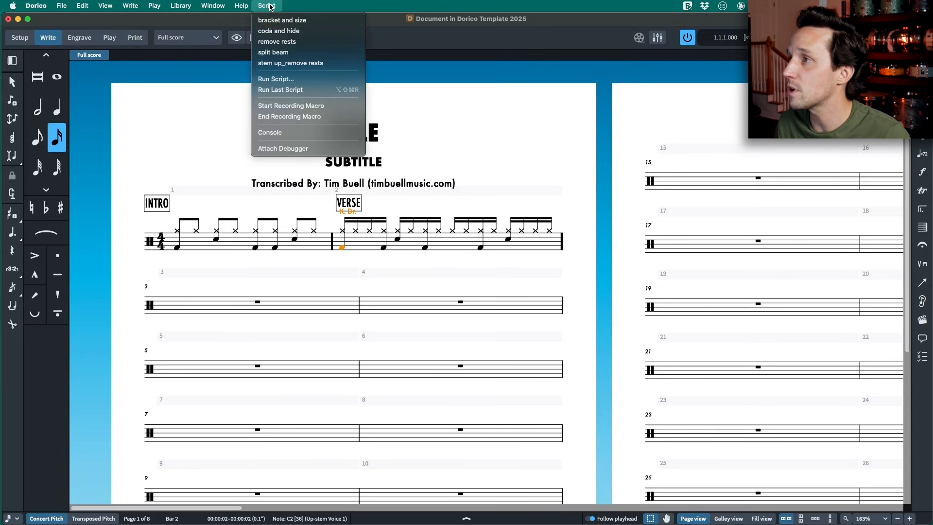
pyautogui.click(285, 106)
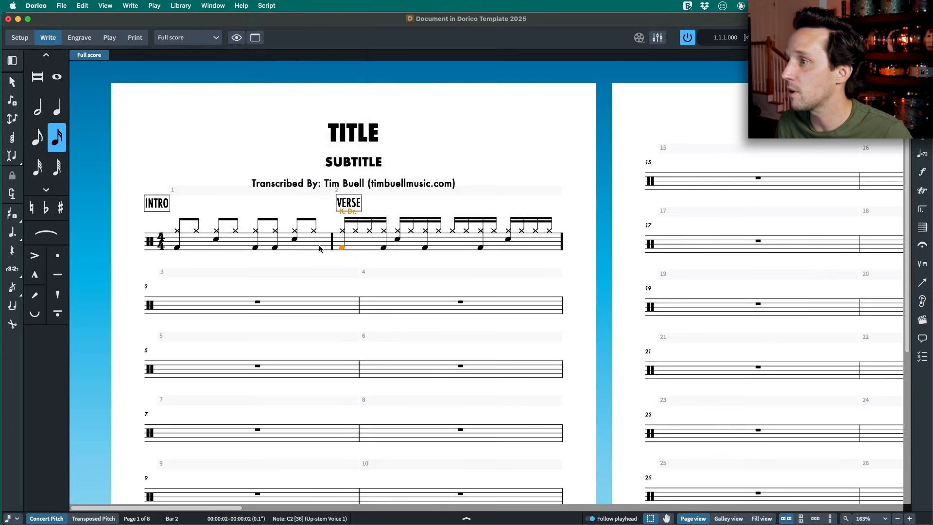
# - Insert a Coda repeat marker at the start of bar 2 and hide it through its repeat marker properties
pyautogui.hotkey('shift', 'r')
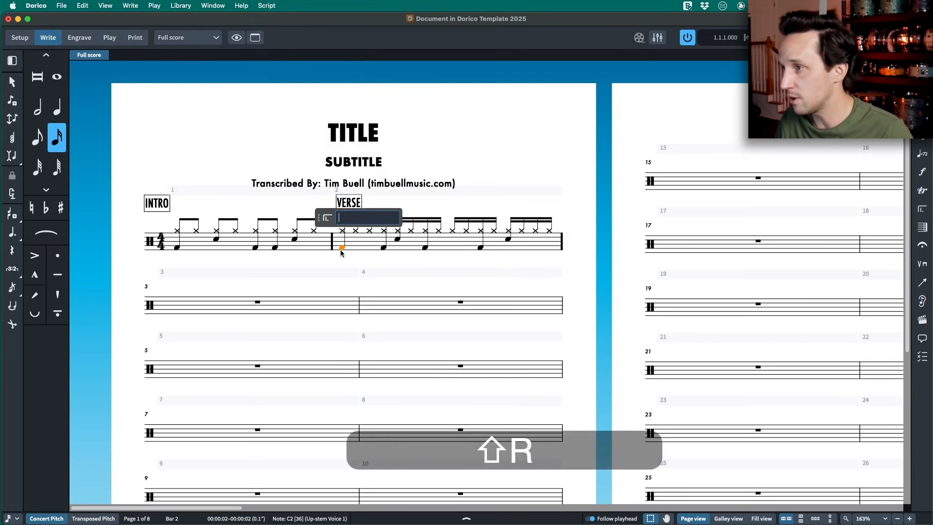
pyautogui.write('coda')
pyautogui.press('Return')
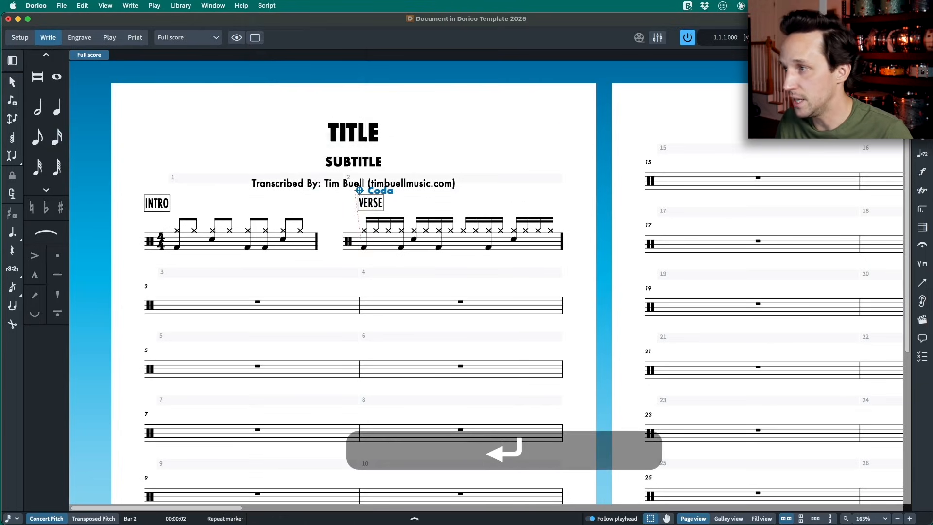
pyautogui.press('super+8')
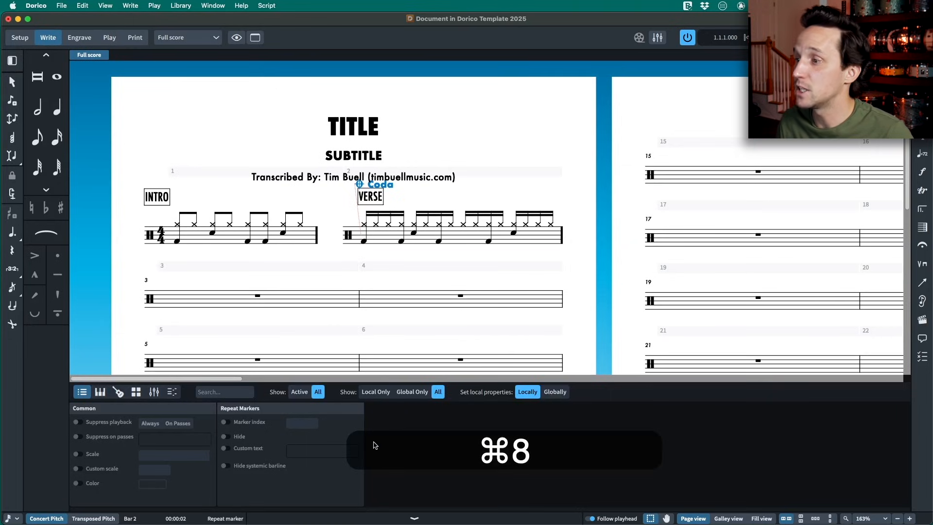
pyautogui.click(226, 436)
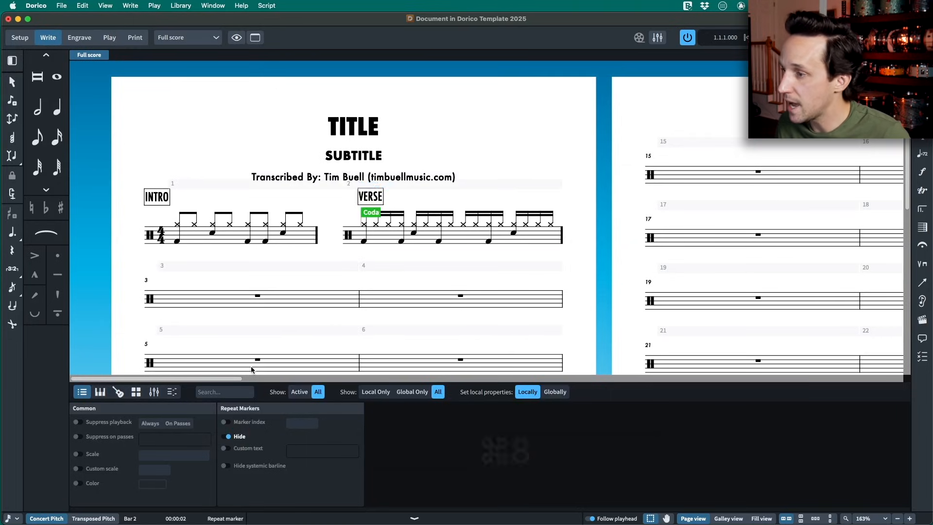
pyautogui.press('super+8')
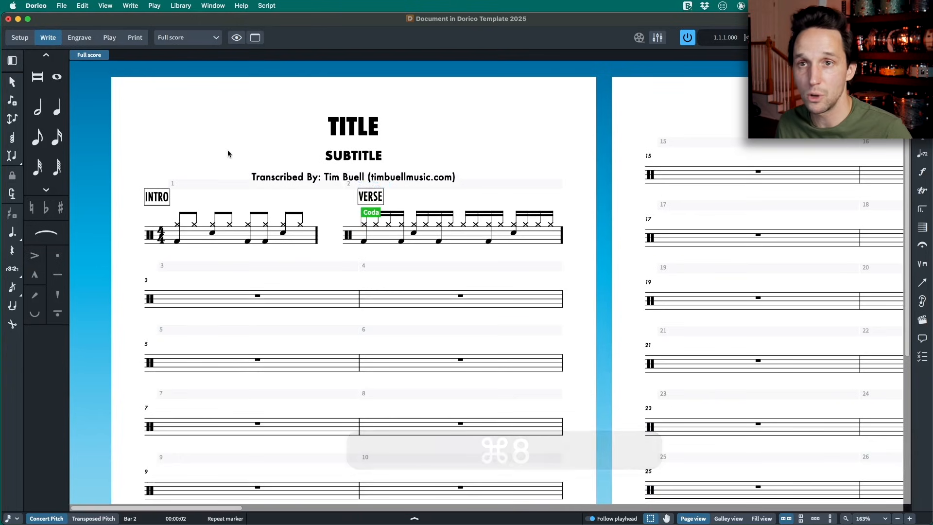
# - End the macro recording and save it as "coda and hide" in the Script Plug-ins folder
pyautogui.click(266, 5)
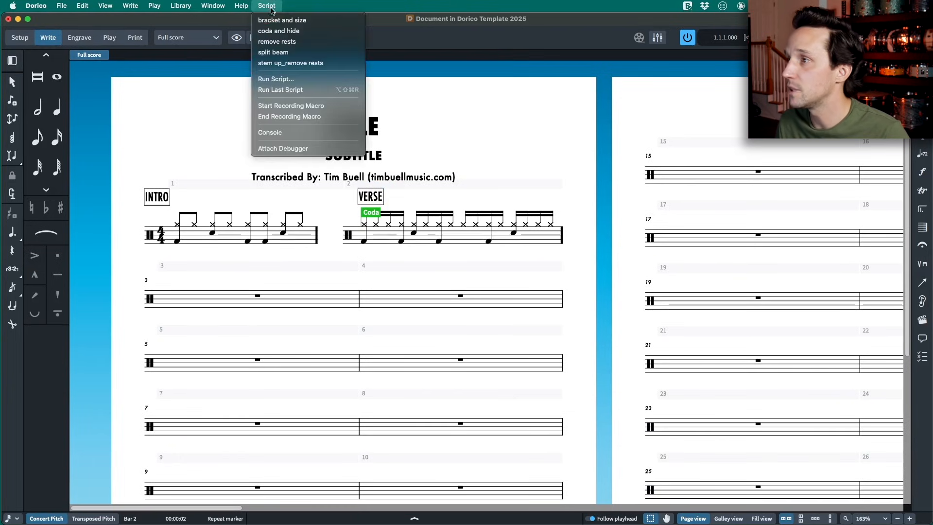
pyautogui.click(297, 117)
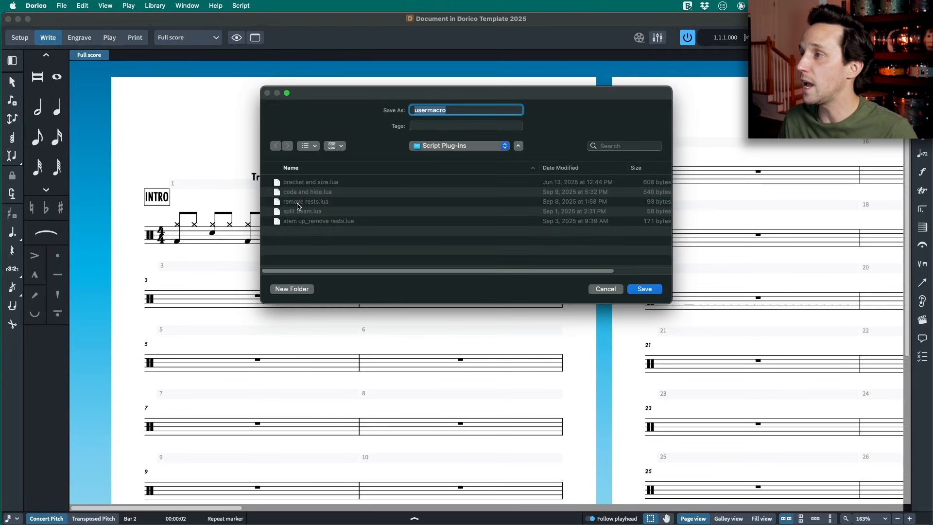
pyautogui.write('coda hand')
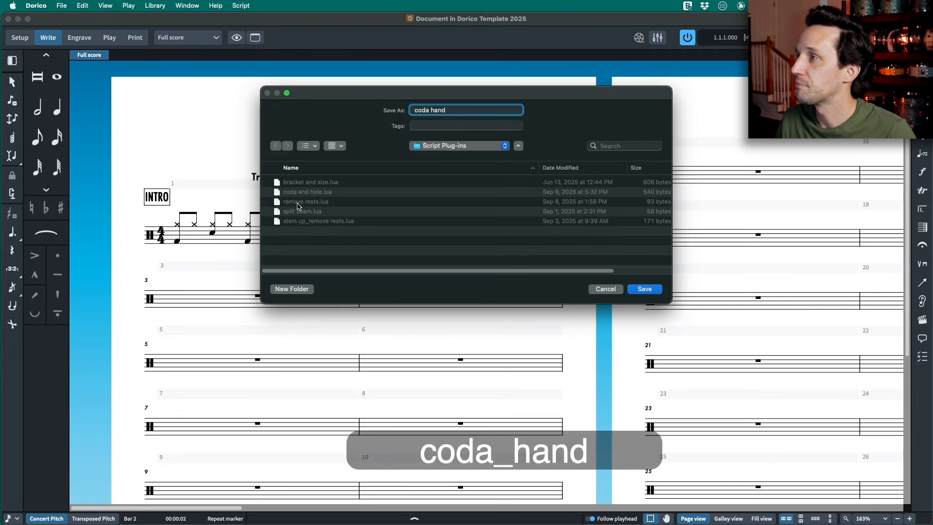
pyautogui.press('BackSpace')
pyautogui.press('BackSpace')
pyautogui.press('BackSpace')
pyautogui.press('BackSpace')
pyautogui.write('and ')
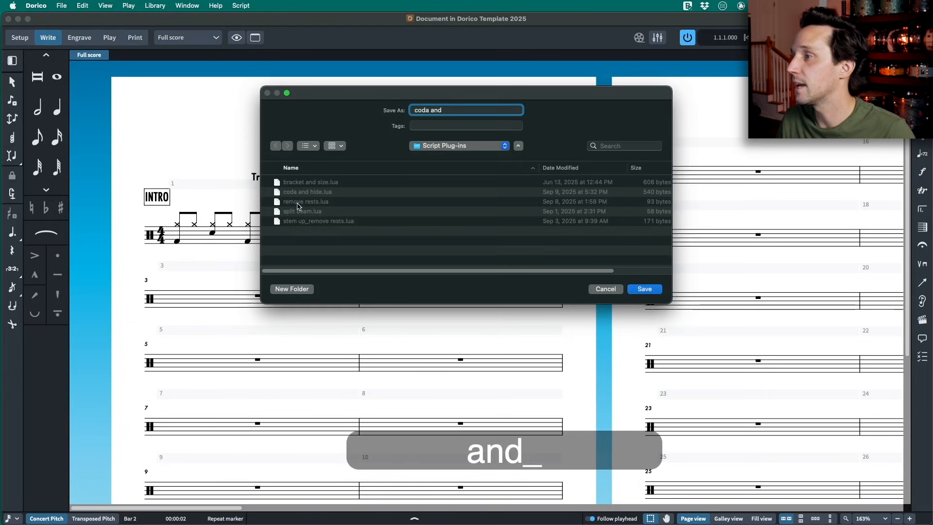
pyautogui.write('hide')
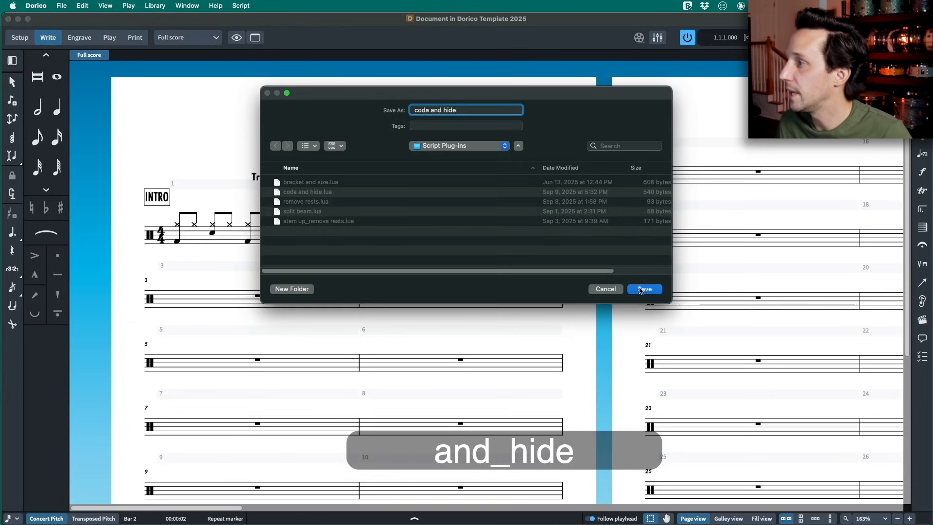
pyautogui.click(643, 289)
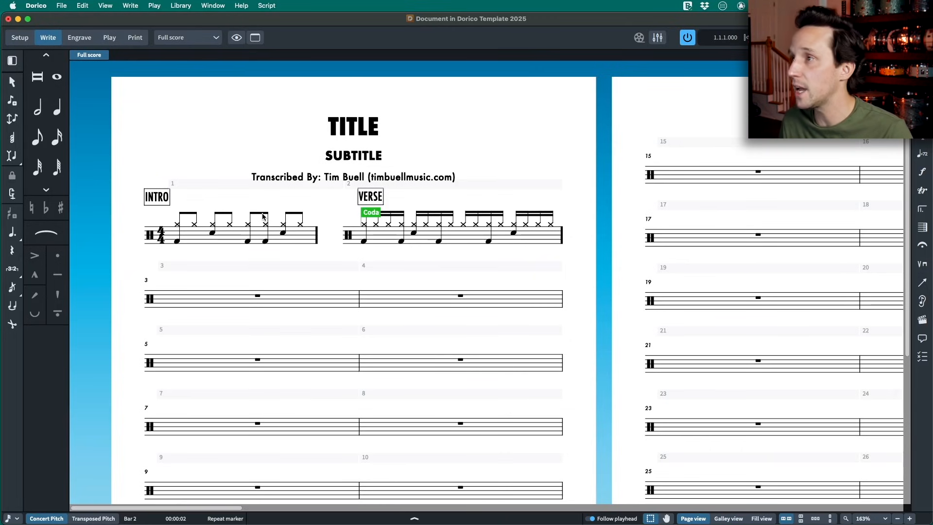
pyautogui.click(266, 6)
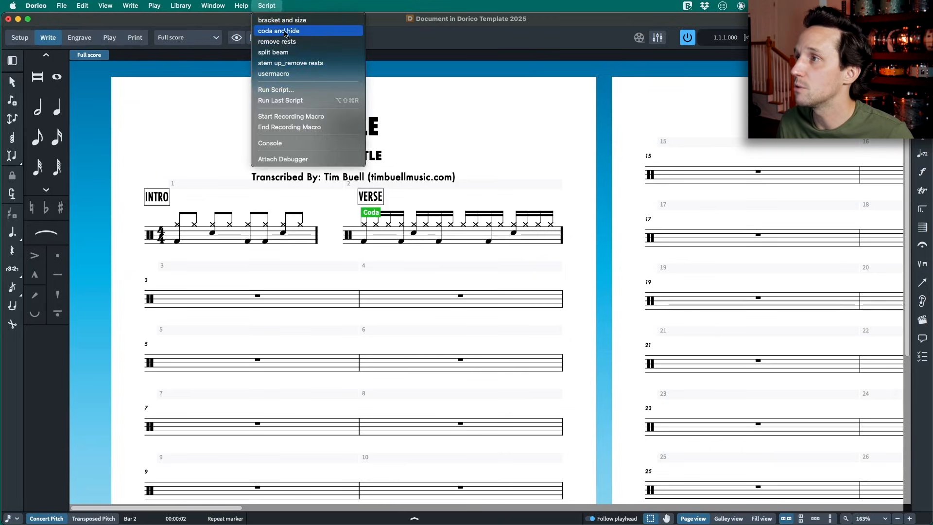
pyautogui.click(480, 139)
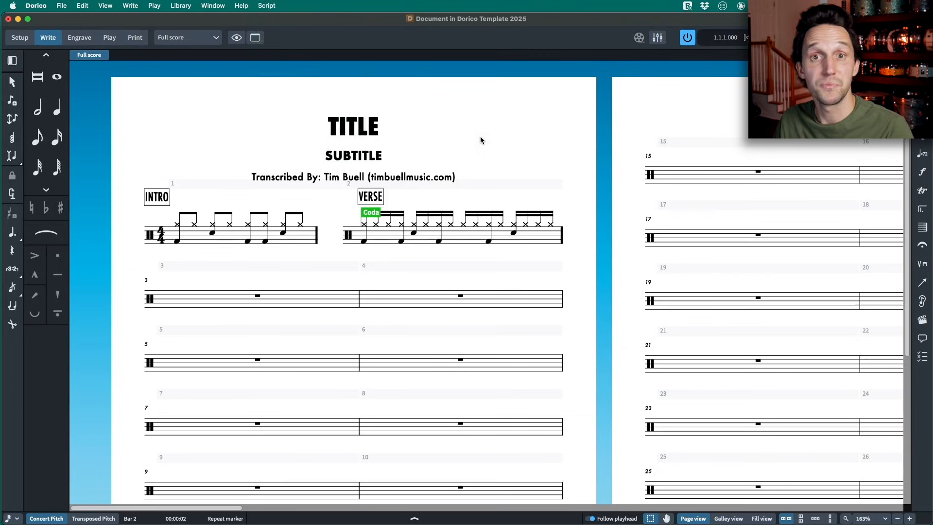
# - Copy the INTRO groove with its label from bar 1 into bar 3
pyautogui.click(235, 242)
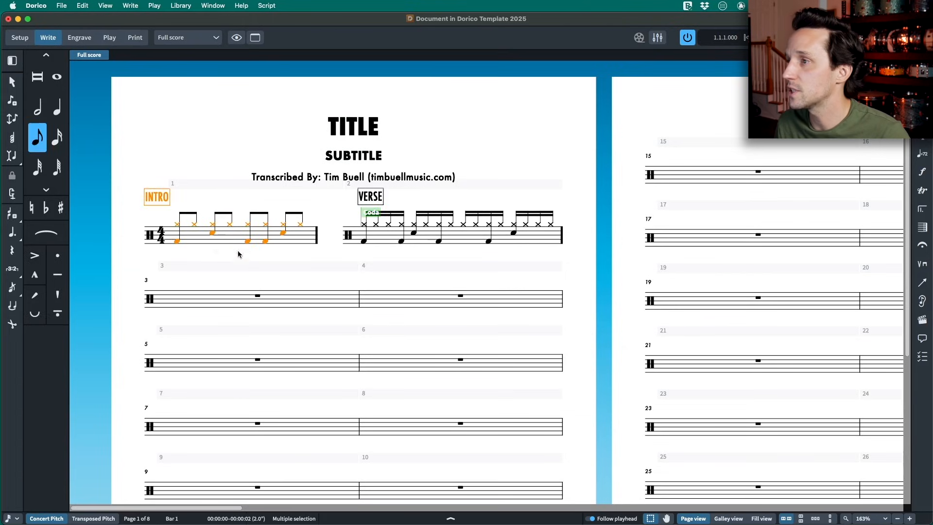
pyautogui.press('super+c')
pyautogui.click(258, 296)
pyautogui.press('super+v')
# - Change the text of the copied section label above bar 3 to CHORUS
pyautogui.click(147, 262)
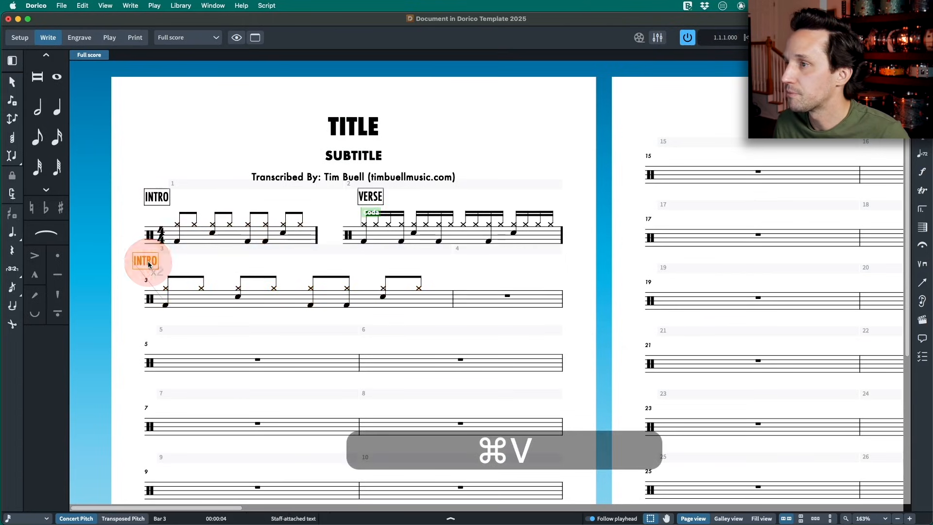
pyautogui.doubleClick(148, 261)
pyautogui.press('super+a')
pyautogui.write('CHORUS')
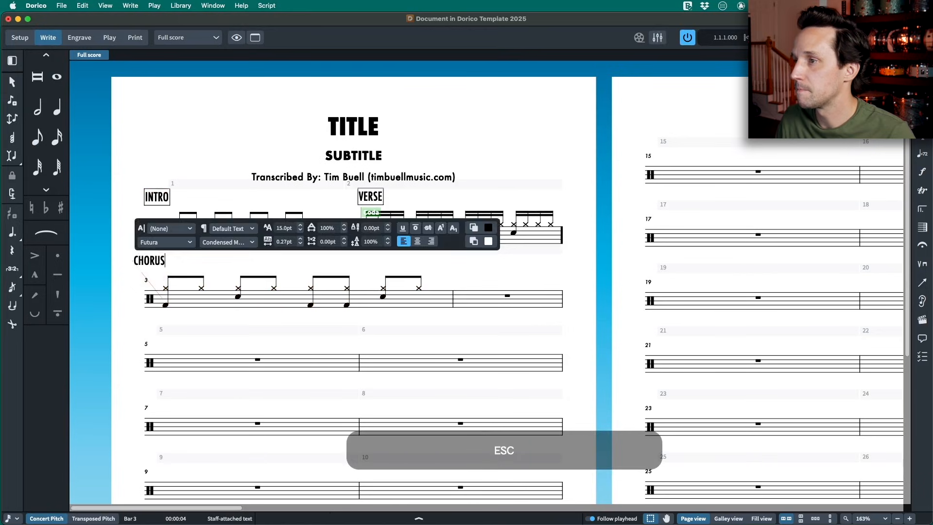
pyautogui.press('Escape')
# - Select all eight cymbal notes in bar 3 and switch them to the circled-x playing technique
pyautogui.click(166, 288)
pyautogui.keyDown('super'); pyautogui.click(237, 289); pyautogui.keyUp('super')
pyautogui.keyDown('super'); pyautogui.click(274, 289); pyautogui.keyUp('super')
pyautogui.click(314, 290)
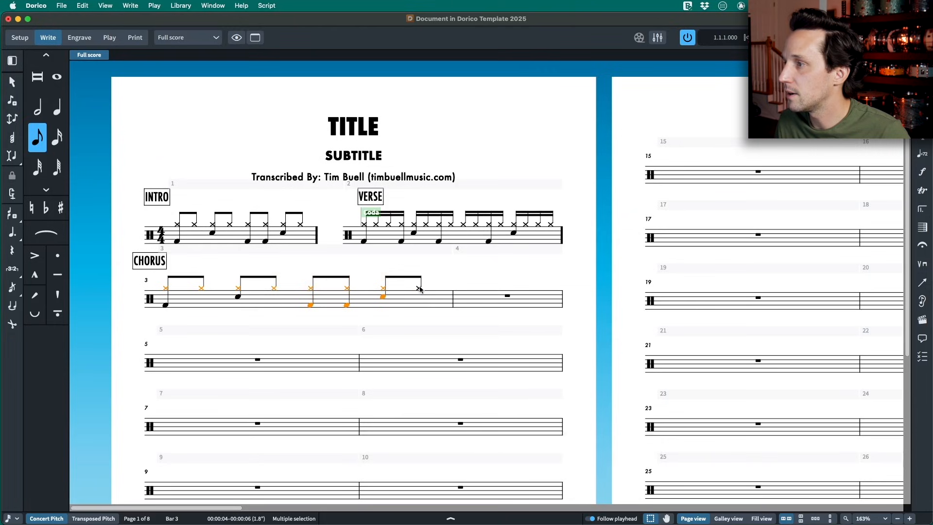
pyautogui.keyDown('super'); pyautogui.click(383, 297); pyautogui.keyUp('super')
pyautogui.keyDown('super'); pyautogui.click(347, 306); pyautogui.keyUp('super')
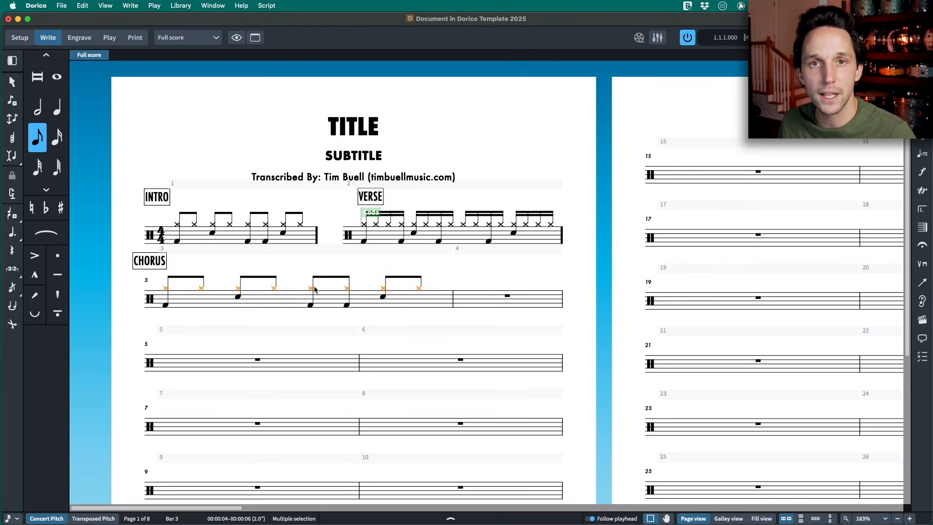
pyautogui.hotkey('alt', 'shift', 'Up')
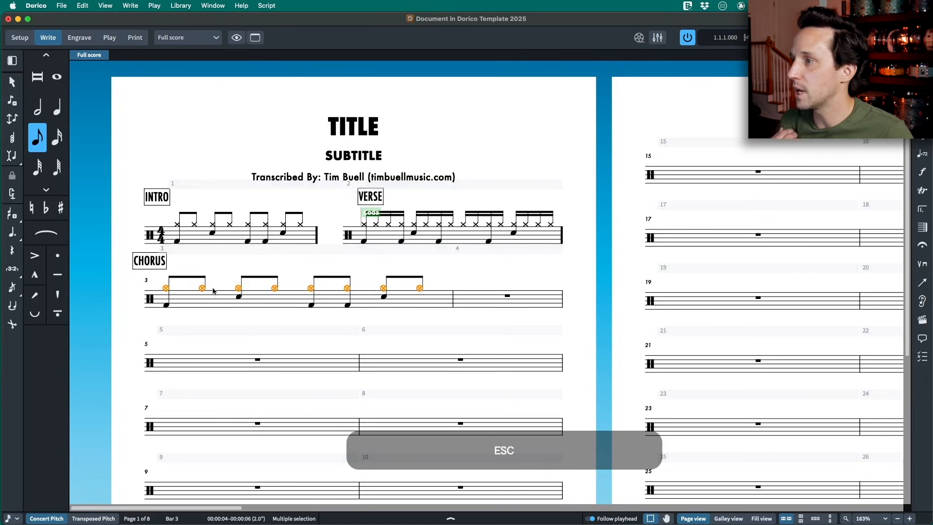
# - Fill bar 4 with eight eighth notes on the Cr. 2 cymbal
pyautogui.click(507, 296)
pyautogui.doubleClick(509, 298)
pyautogui.press('5')
pyautogui.press('4')
pyautogui.press('5')
pyautogui.press('Up')
pyautogui.press('Up')
pyautogui.press('Down')
pyautogui.press('y')
pyautogui.press('y')
pyautogui.press('y')
pyautogui.press('y')
pyautogui.press('y')
pyautogui.press('y')
pyautogui.press('y')
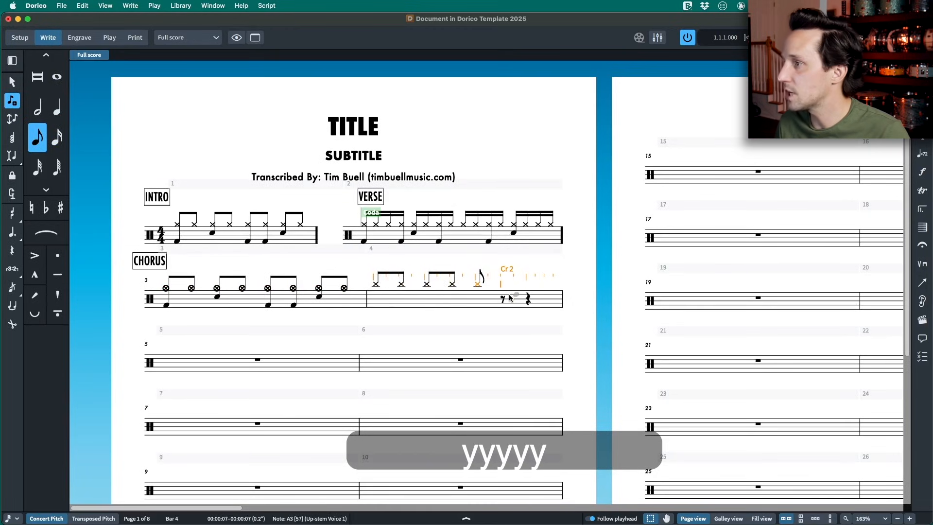
pyautogui.press('y')
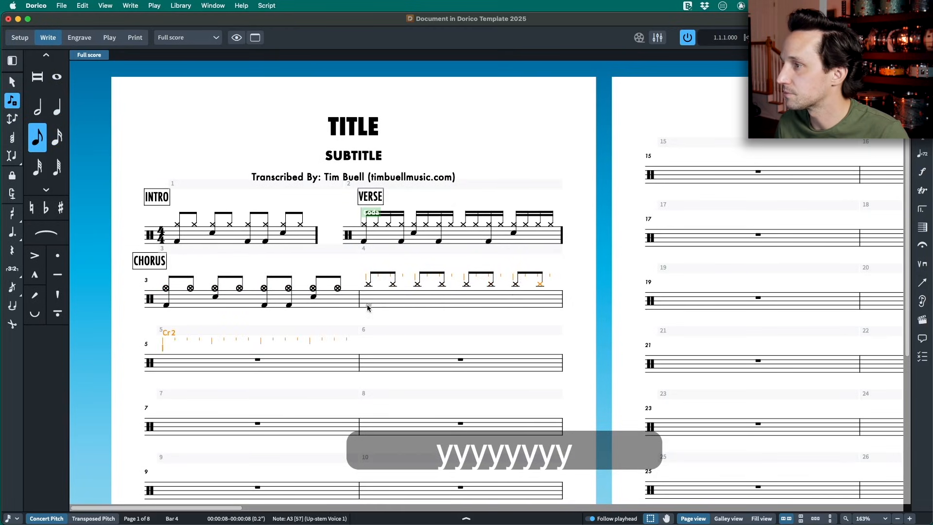
# - Add kicks on beat 1, its last sixteenth and the "and" of beat 2 in bar 4, plus a snare on beat 2
pyautogui.press('4')
pyautogui.click(404, 304)
pyautogui.press('5')
pyautogui.click(420, 294)
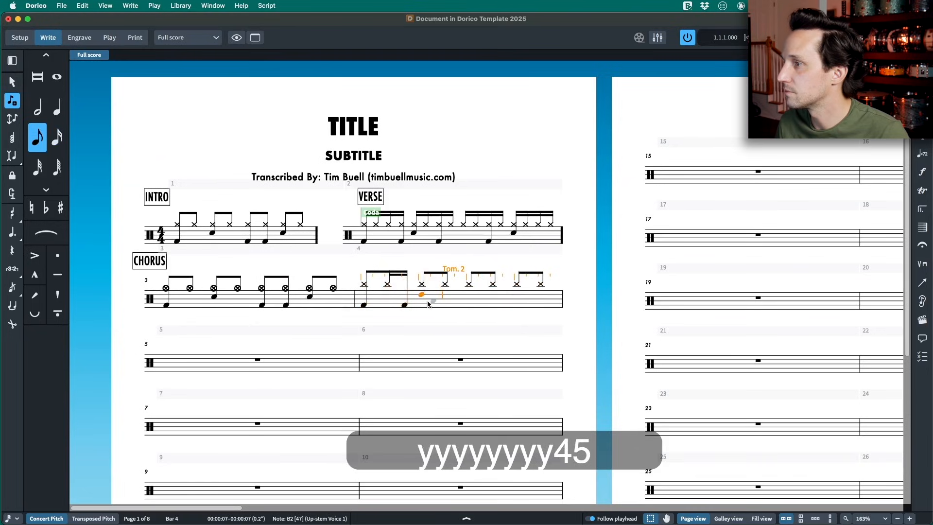
pyautogui.press('super+z')
pyautogui.press('5')
pyautogui.click(446, 306)
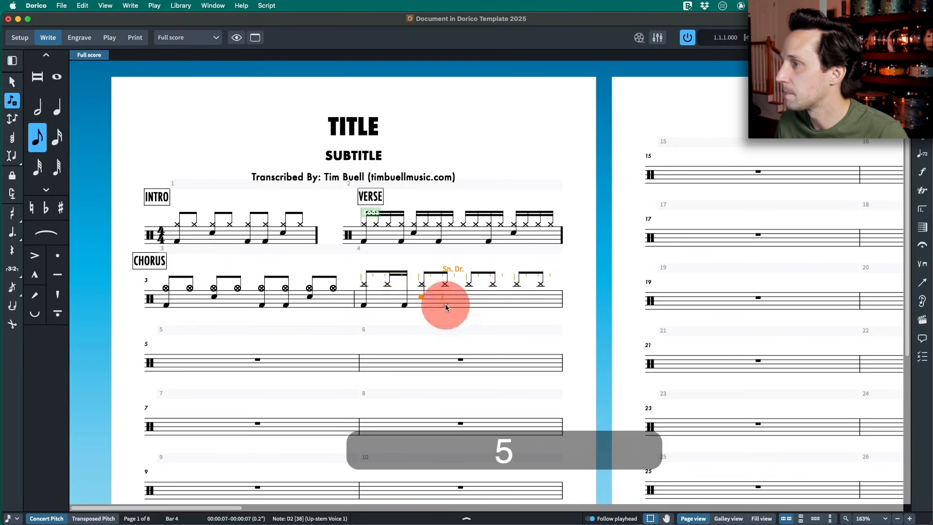
# - Add a kick on the "and" of beat 3 in bar 4, a snare on beat 4 and a kick one sixteenth after it
pyautogui.click(494, 305)
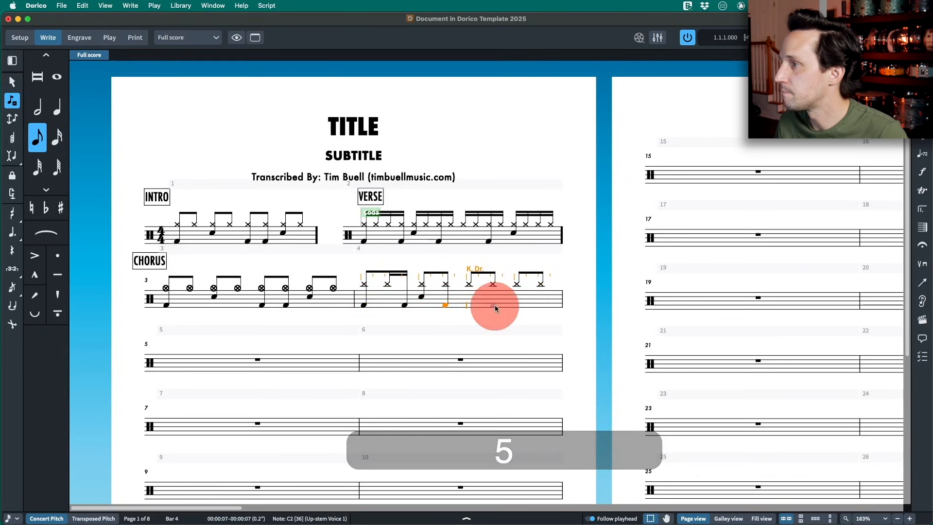
pyautogui.press('4')
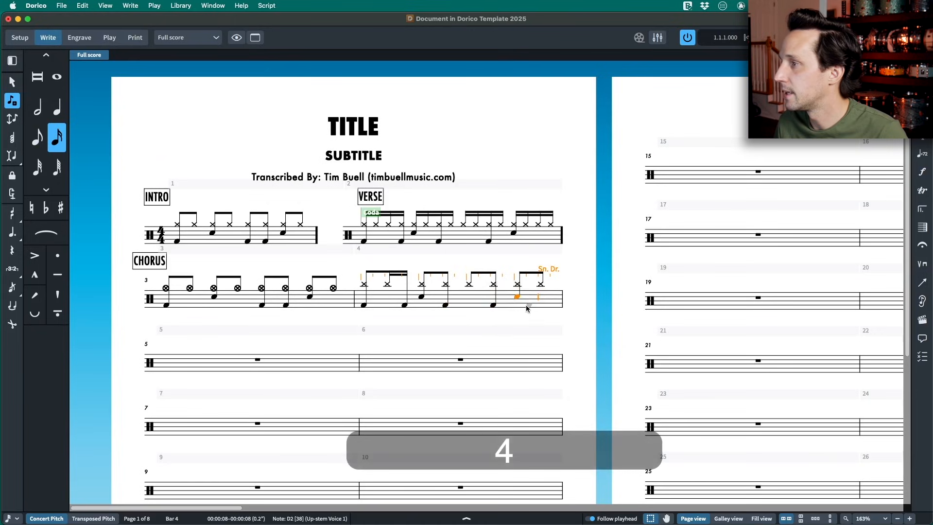
pyautogui.click(526, 305)
pyautogui.press('Escape')
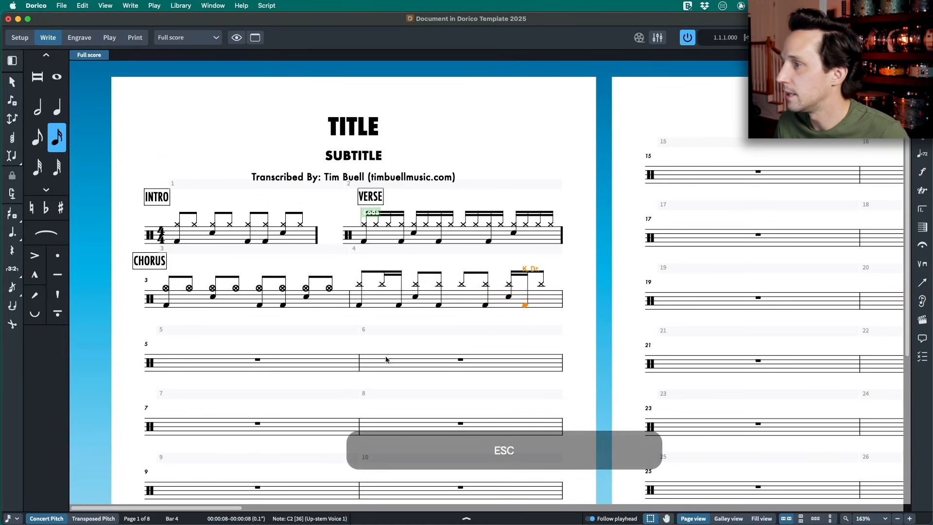
# - Change the barlines at the start and end of bar 4 to thick barlines
pyautogui.click(350, 301)
pyautogui.hotkey('shift', 'b')
pyautogui.write('thick')
pyautogui.press('Return')
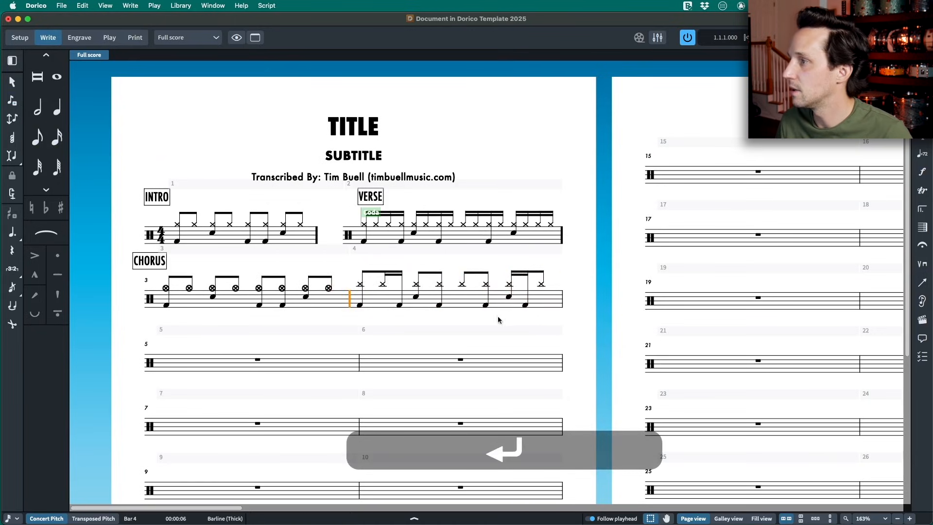
pyautogui.hotkey('shift', 'b')
pyautogui.write('thick')
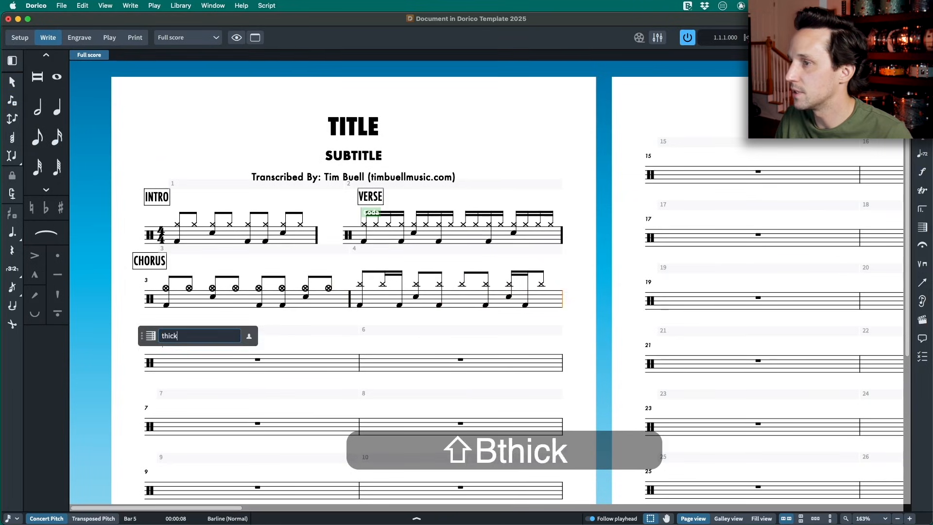
pyautogui.press('Return')
# - Run the "coda and hide" script on the first note of bar 4 to separate it from bar 3
pyautogui.click(359, 285)
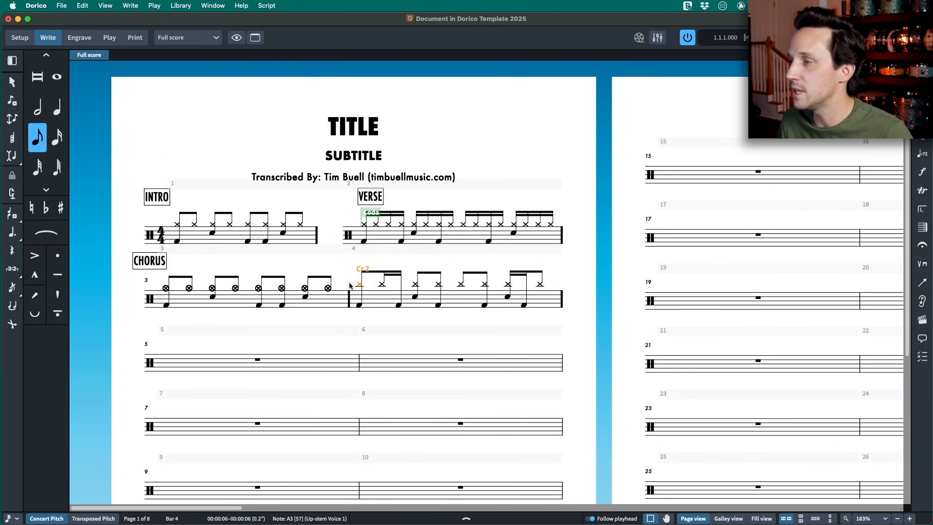
pyautogui.click(273, 6)
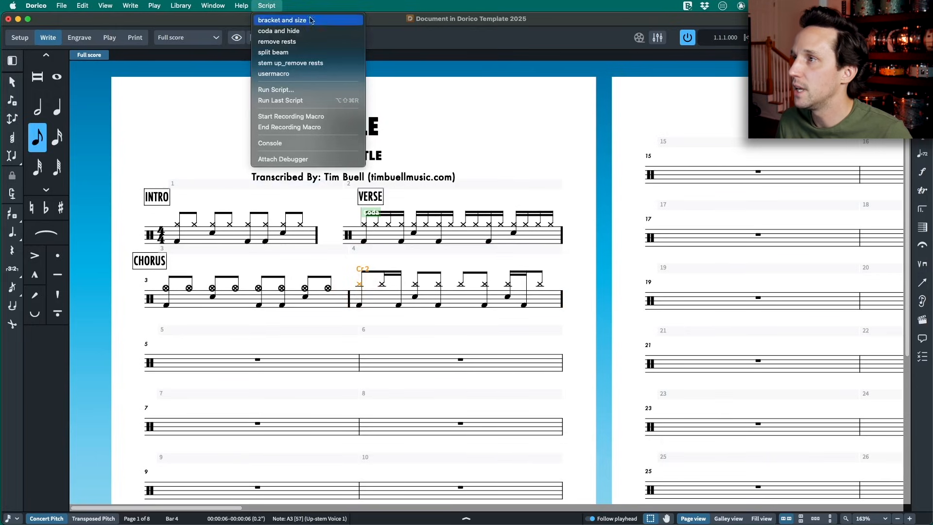
pyautogui.click(282, 31)
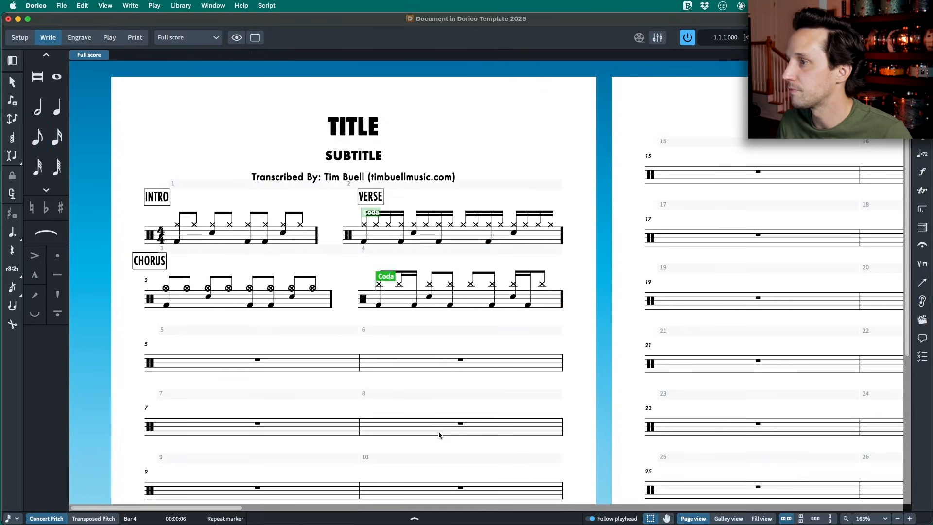
# - Copy the boxed VERSE label to the first note of bar 4 and change the copy's text to TURN
pyautogui.click(363, 197)
pyautogui.press('super+c')
pyautogui.click(375, 283)
pyautogui.press('super+v')
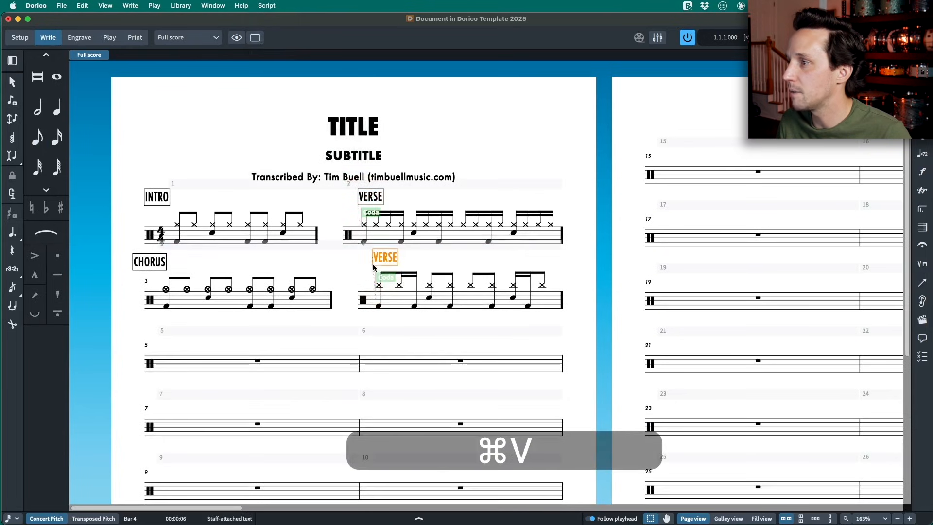
pyautogui.doubleClick(381, 260)
pyautogui.write('TURN')
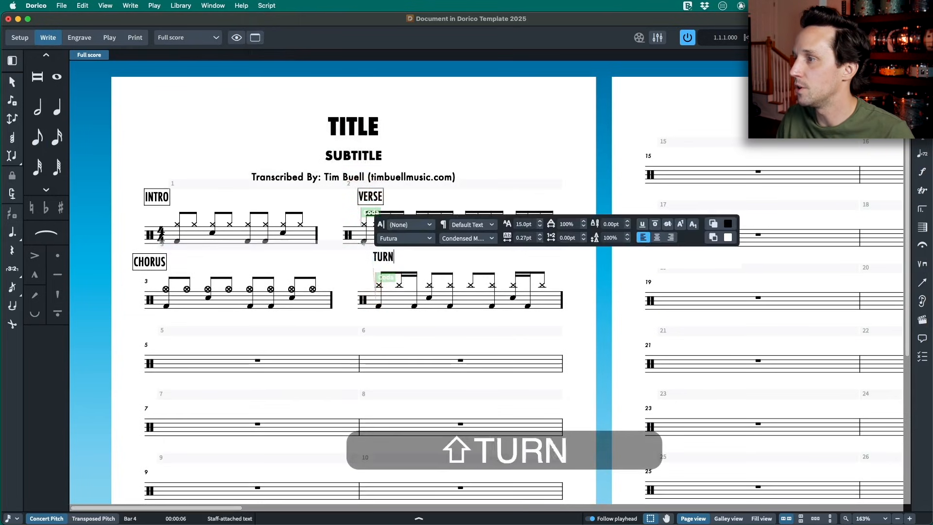
pyautogui.press('Escape')
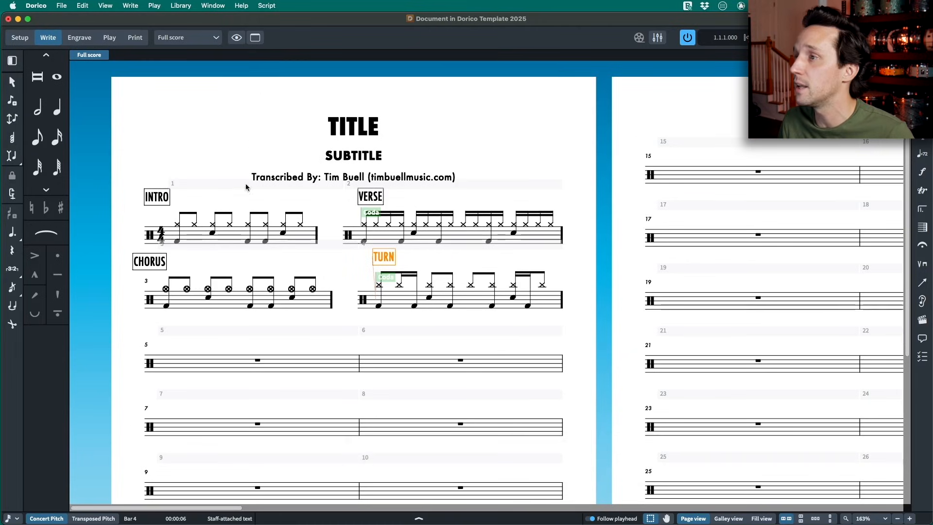
# - Add a Coda repeat marker at the start of bar 6
pyautogui.click(257, 366)
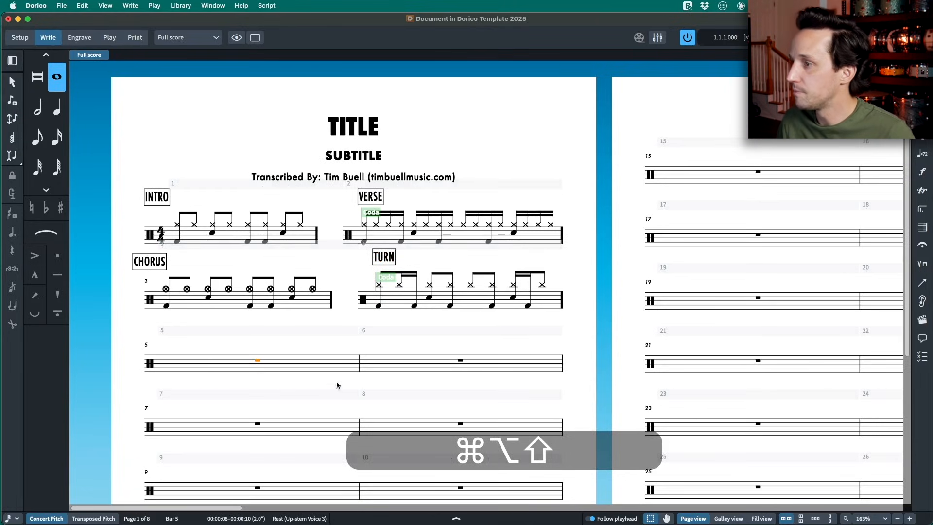
pyautogui.click(447, 327)
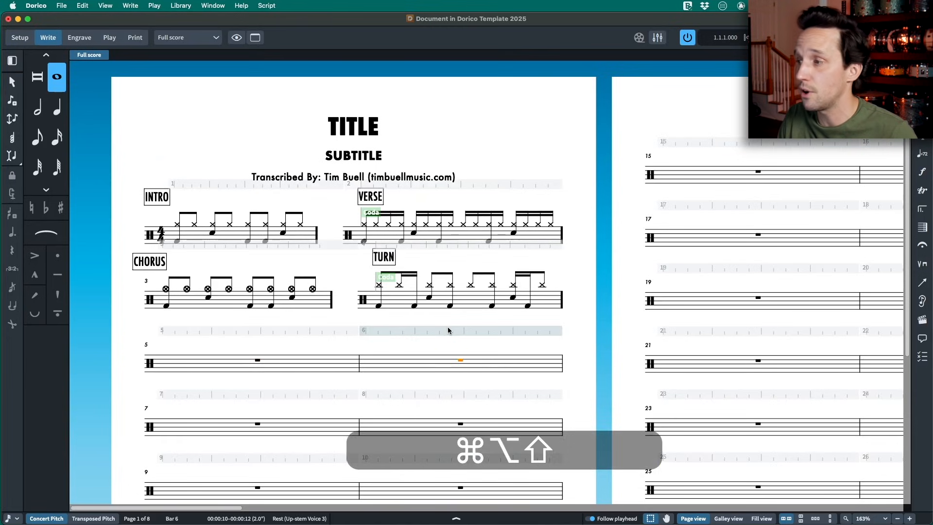
pyautogui.hotkey('ctrl', 'alt', 'shift', 'r')
pyautogui.write('coda')
pyautogui.press('Return')
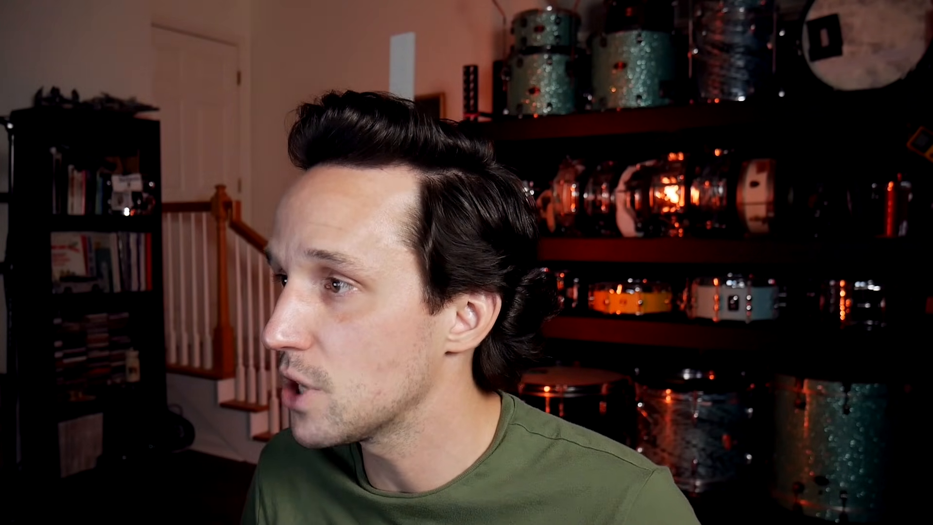
# - In Engrave mode, nudge the INTRO, CHORUS, TURN and VERSE labels to align them with the starts of their grooves
pyautogui.press('super+3')
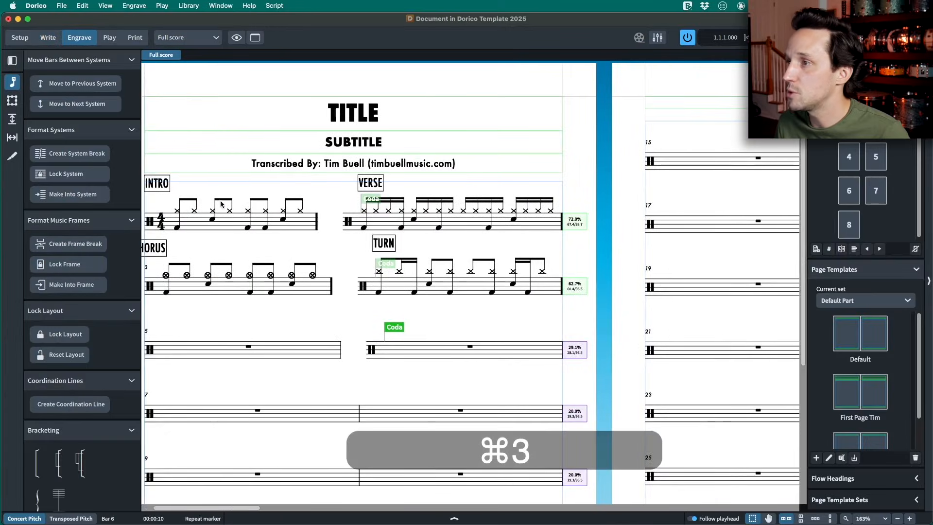
pyautogui.hscroll(-3, 221, 204)
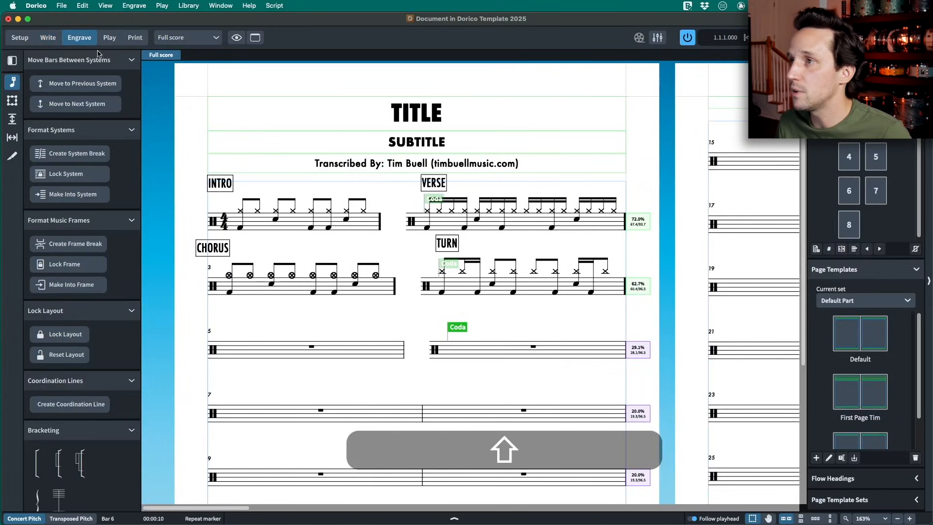
pyautogui.moveTo(220, 183); pyautogui.dragTo(217, 184)
pyautogui.moveTo(213, 254); pyautogui.dragTo(222, 255)
pyautogui.moveTo(441, 246); pyautogui.dragTo(433, 238)
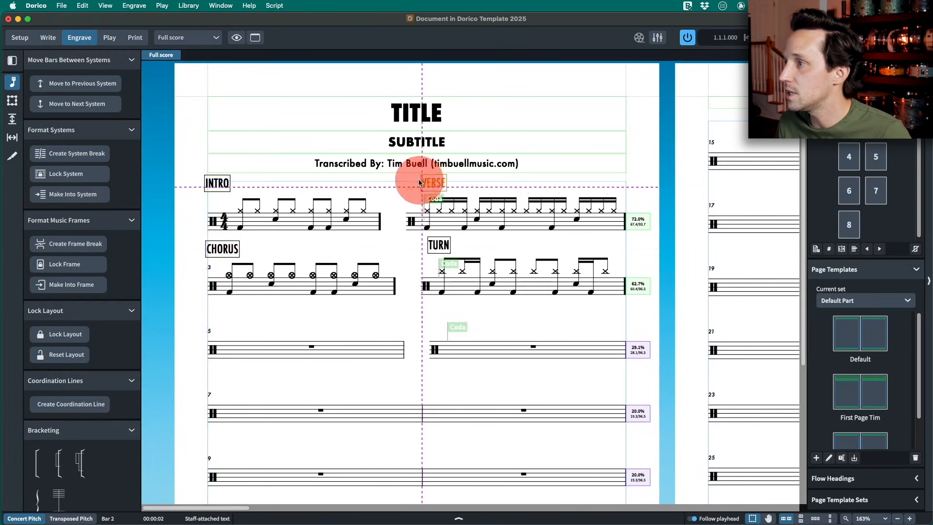
pyautogui.moveTo(422, 182); pyautogui.dragTo(422, 182)
# - Use the note spacing handle before the VERSE bar to shift its start horizontally toward the TURN bar's starting position
pyautogui.click(12, 138)
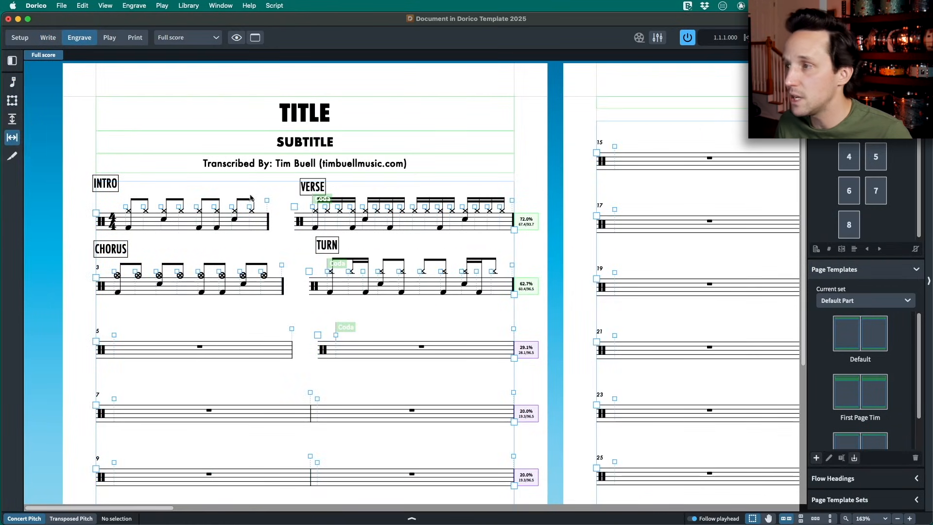
pyautogui.click(295, 207)
pyautogui.hotkey('alt', 'Right')
pyautogui.hotkey('alt', 'Right')
pyautogui.hotkey('alt', 'Right')
pyautogui.hotkey('alt', 'Right')
pyautogui.hotkey('alt', 'Right')
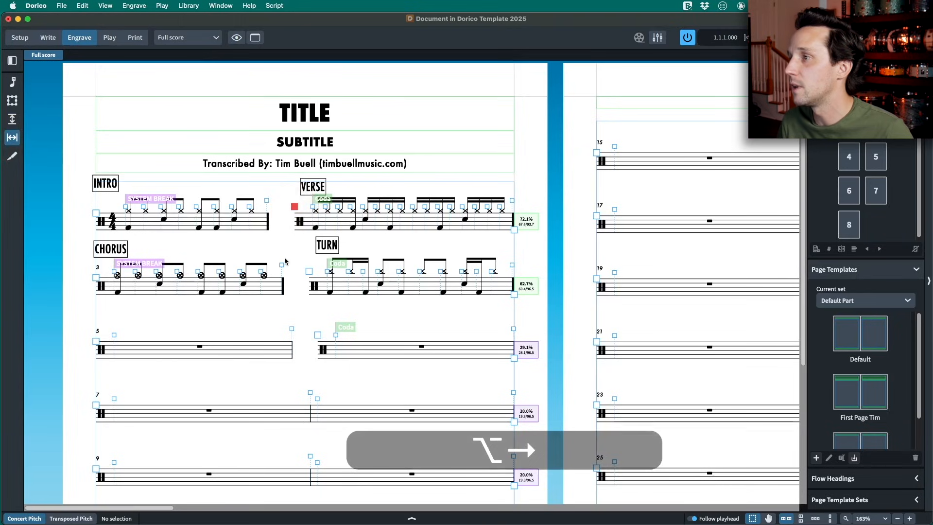
pyautogui.hotkey('alt', 'Right')
pyautogui.hotkey('alt', 'Right')
pyautogui.hotkey('alt', 'Right')
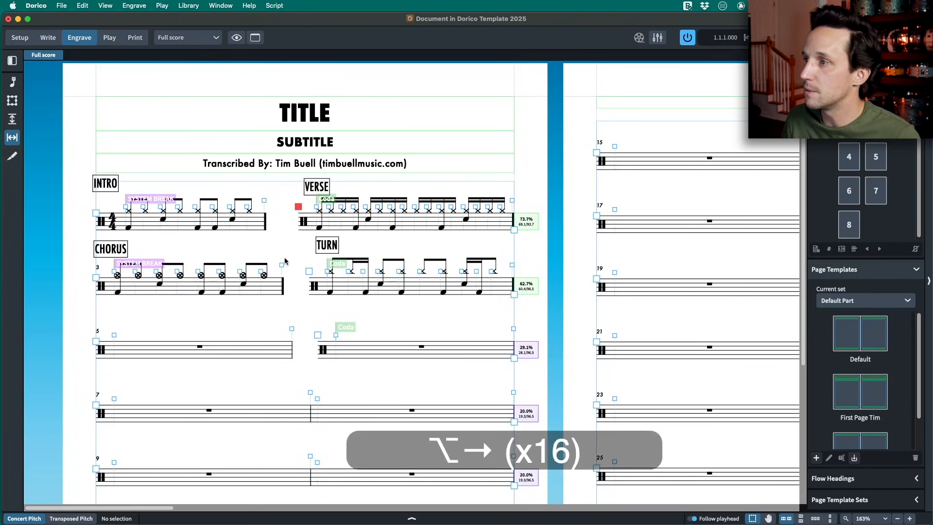
pyautogui.hotkey('alt', 'Right')
pyautogui.hotkey('alt', 'Right')
pyautogui.hotkey('alt', 'Right')
pyautogui.hotkey('alt', 'Left')
pyautogui.hotkey('alt', 'Left')
pyautogui.hotkey('alt', 'shift', 'Left')
pyautogui.hotkey('alt', 'shift', 'Left')
pyautogui.hotkey('alt', 'shift', 'Left')
pyautogui.hotkey('alt', 'shift', 'Right')
pyautogui.hotkey('alt', 'shift', 'Right')
pyautogui.hotkey('alt', 'shift', 'Right')
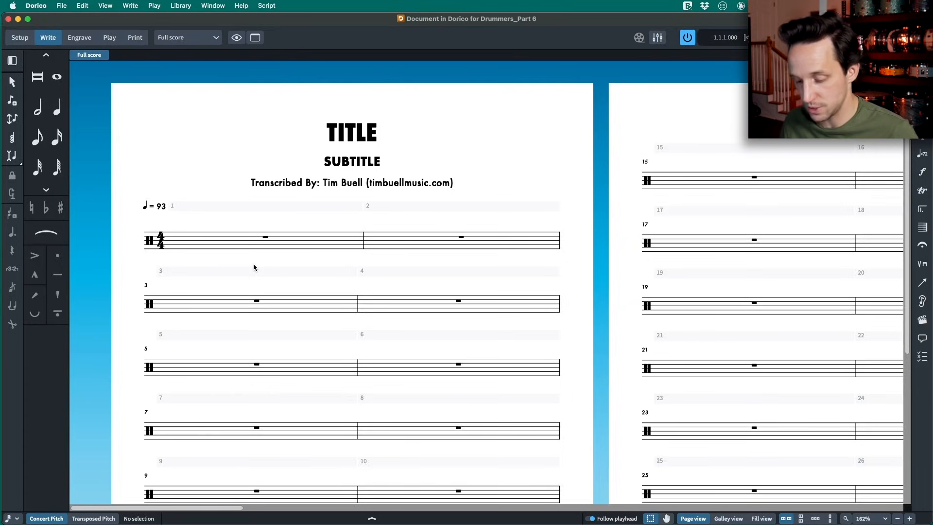
# - Show the project's flows in Setup mode
pyautogui.click(16, 39)
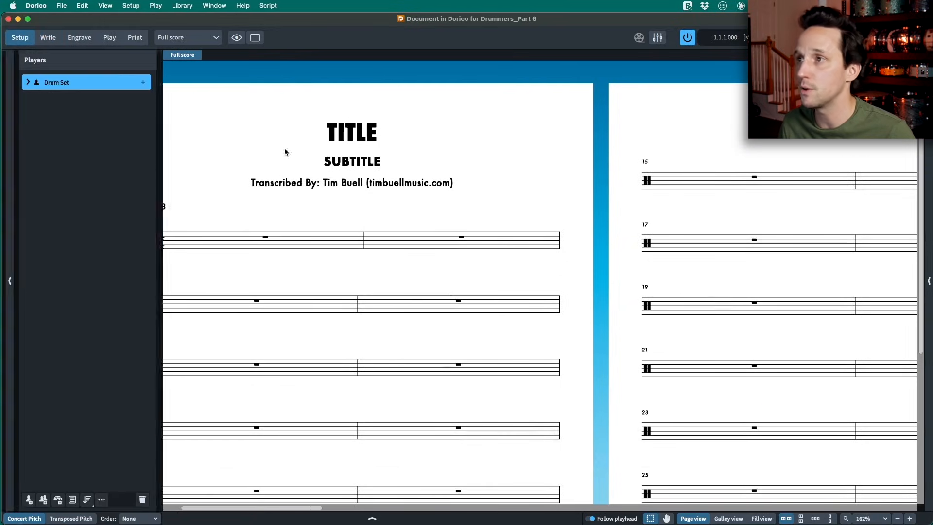
pyautogui.click(373, 519)
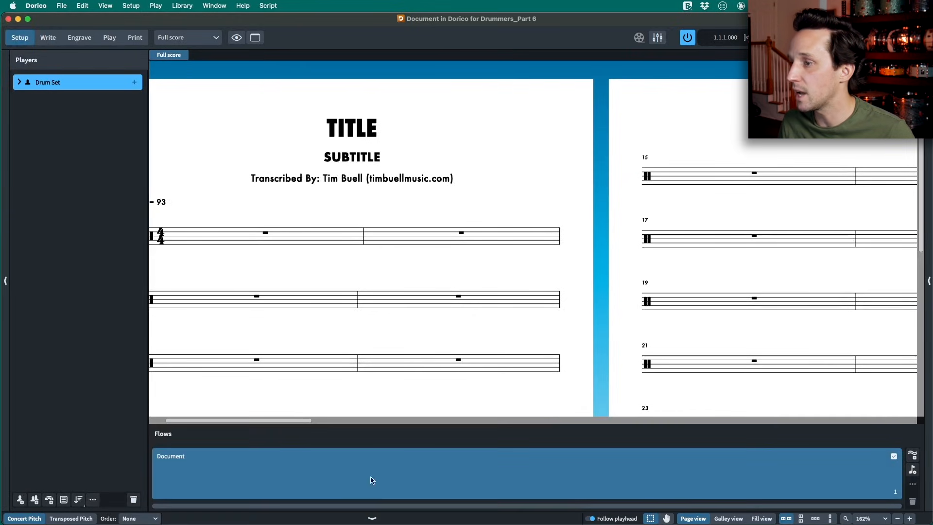
pyautogui.press('shift')
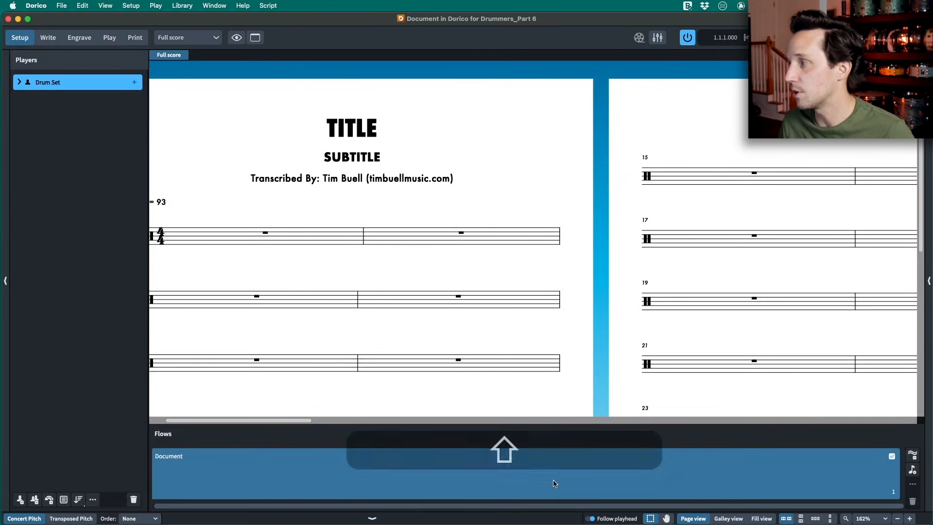
pyautogui.press('shift')
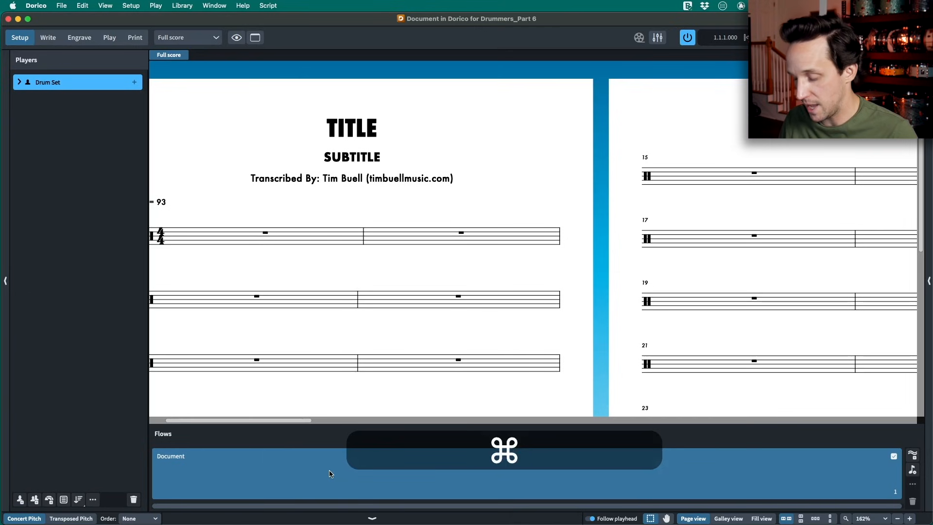
# - Set the project title to DORICO FOR DRUMMERS in Project Info
pyautogui.press('super+i')
pyautogui.moveTo(323, 23); pyautogui.dragTo(346, 29)
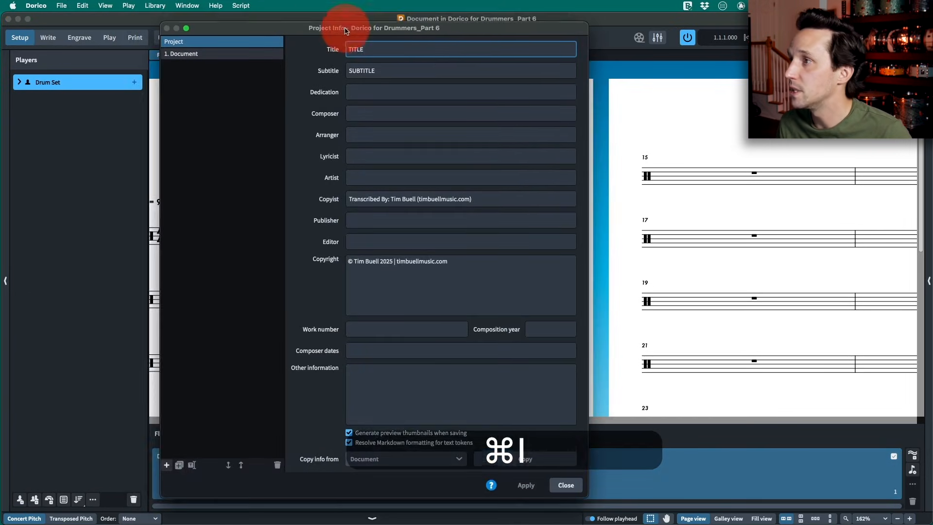
pyautogui.doubleClick(380, 52)
pyautogui.write('DO')
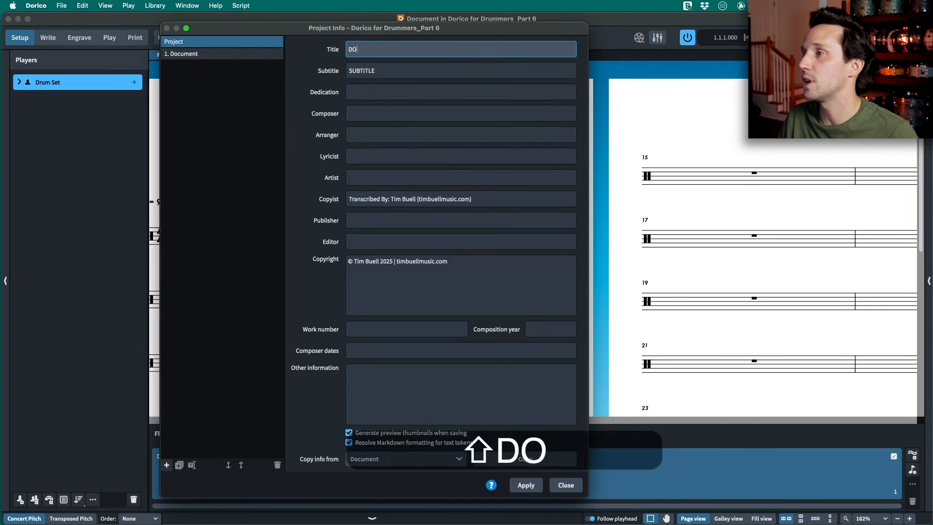
pyautogui.write('RICO FOR DRUMMER')
# - Set the project subtitle to Part 6
pyautogui.write('Par t')
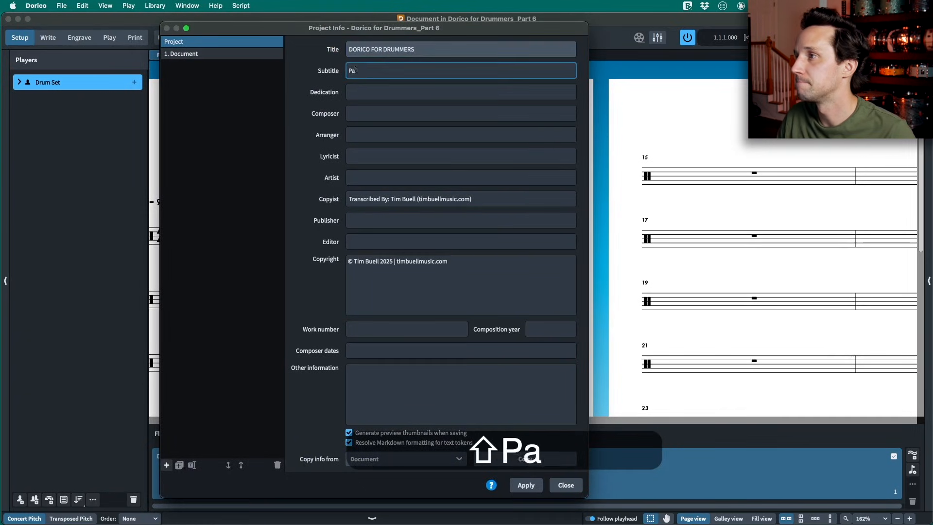
pyautogui.press('BackSpace')
pyautogui.press('BackSpace')
pyautogui.write('t')
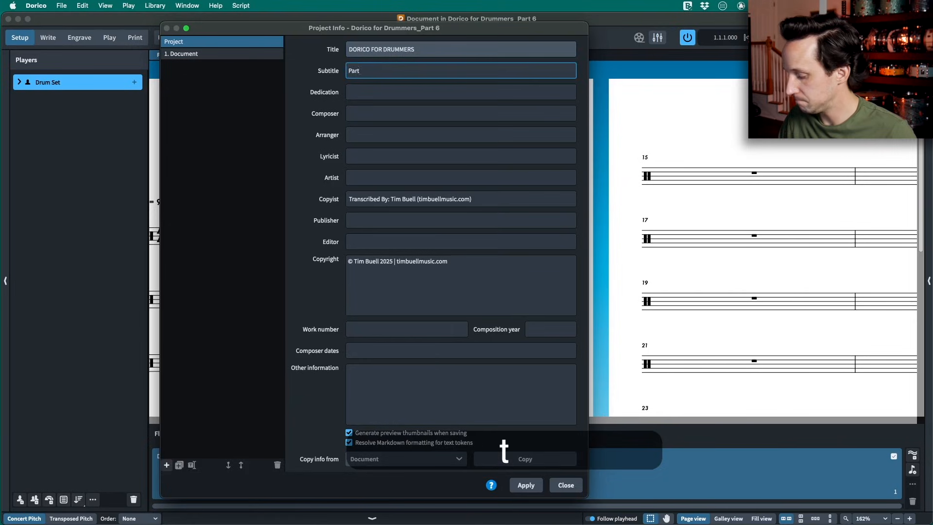
pyautogui.write(' 6')
pyautogui.press('Tab')
pyautogui.press('Tab')
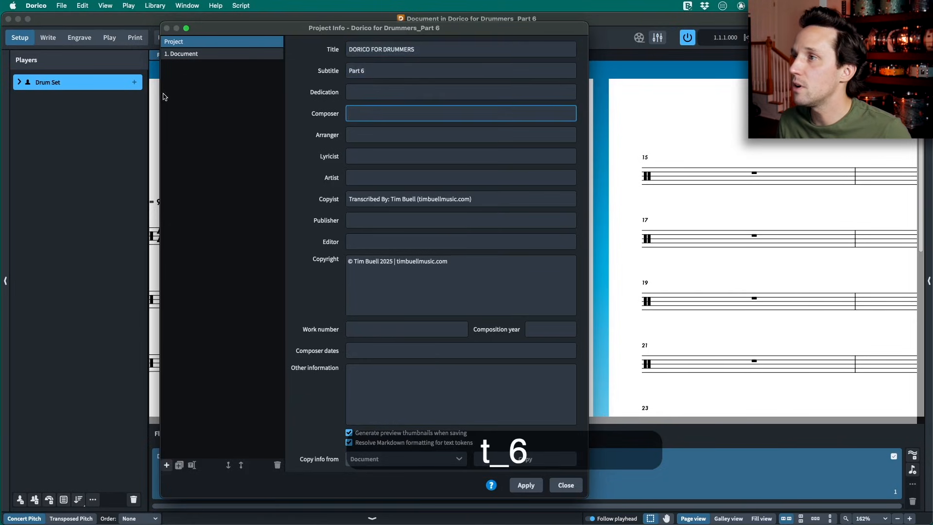
# - Set the Document flow's title to NOTATION LEGEND in Project Info, apply it and close the dialog
pyautogui.click(196, 54)
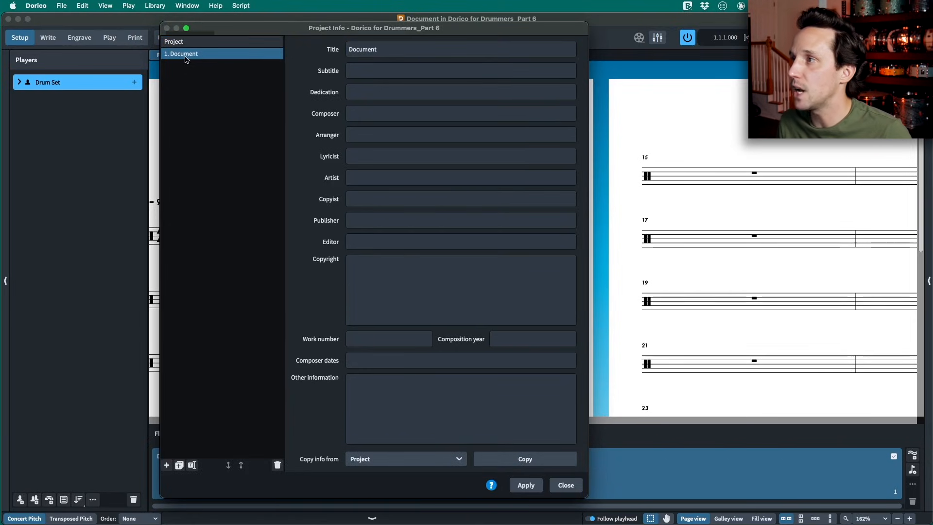
pyautogui.click(407, 48)
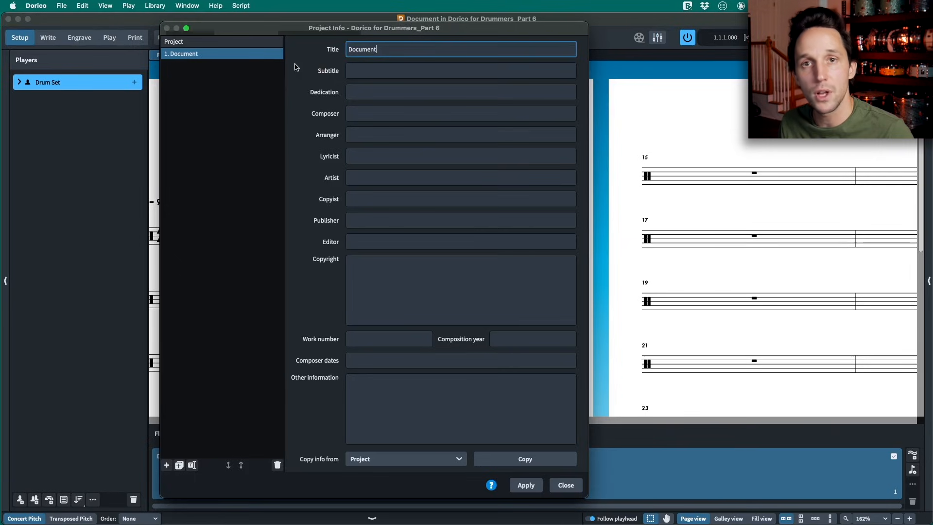
pyautogui.click(203, 57)
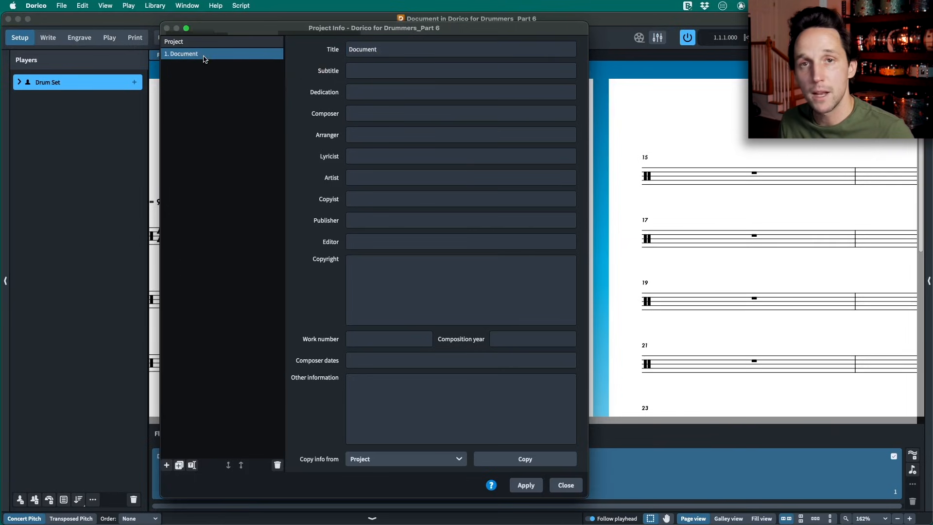
pyautogui.click(397, 49)
pyautogui.click(189, 57)
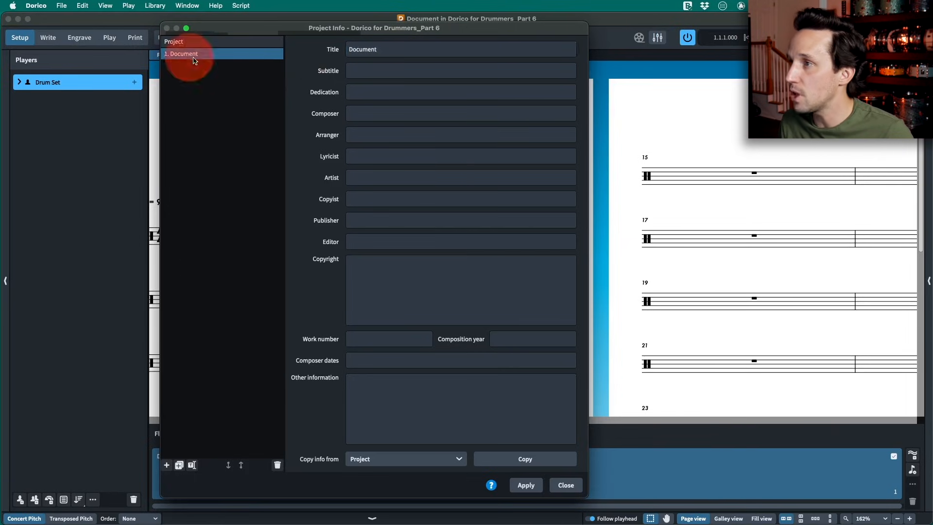
pyautogui.click(409, 51)
pyautogui.press('super+a')
pyautogui.write('NOTATION LEGEND')
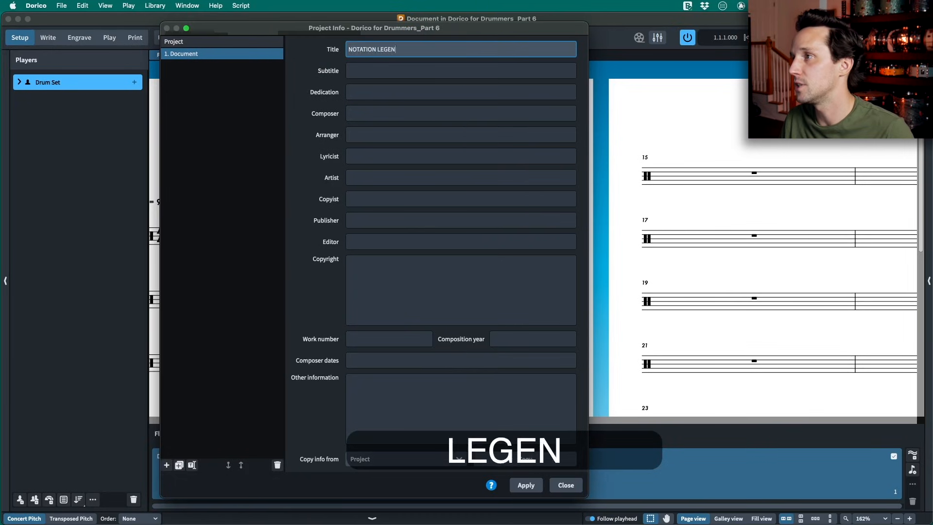
pyautogui.click(529, 483)
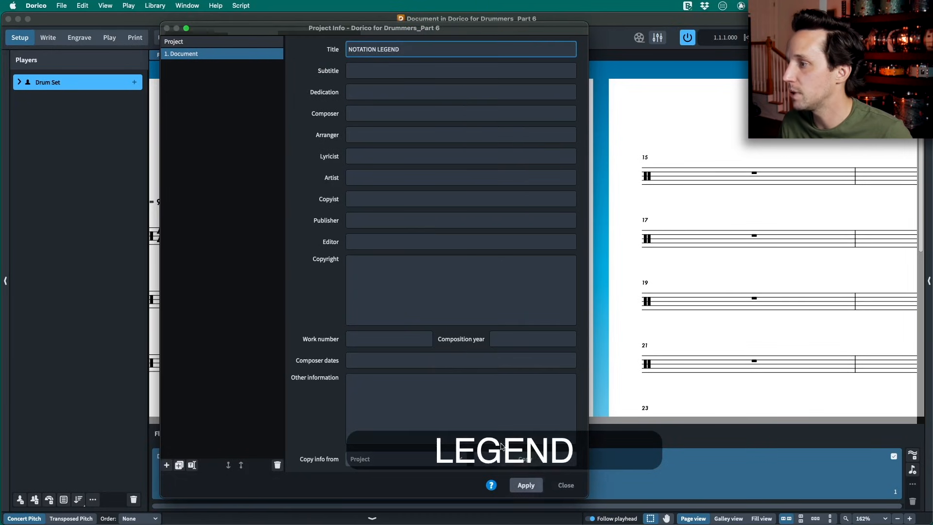
pyautogui.press('Escape')
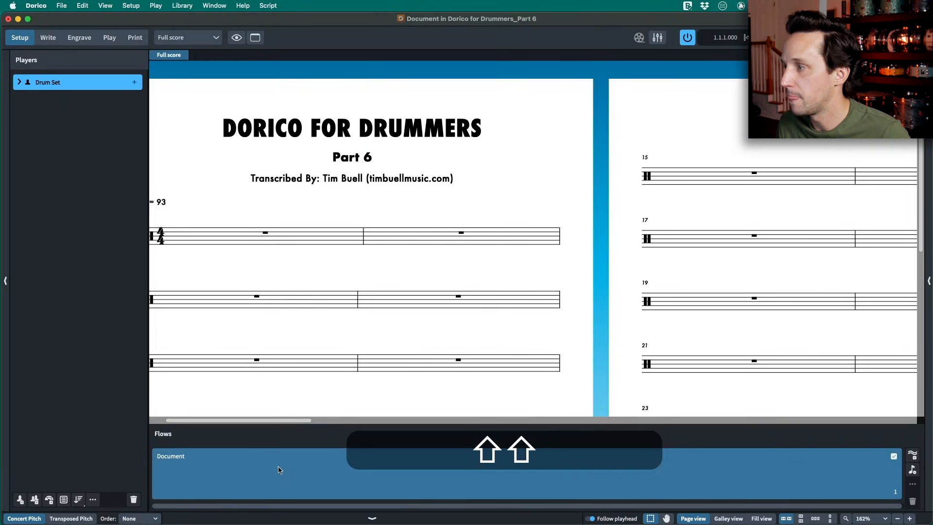
# - Rename the Document flow as NOTATION LEGEND in the flows list
pyautogui.click(238, 476)
pyautogui.doubleClick(172, 457)
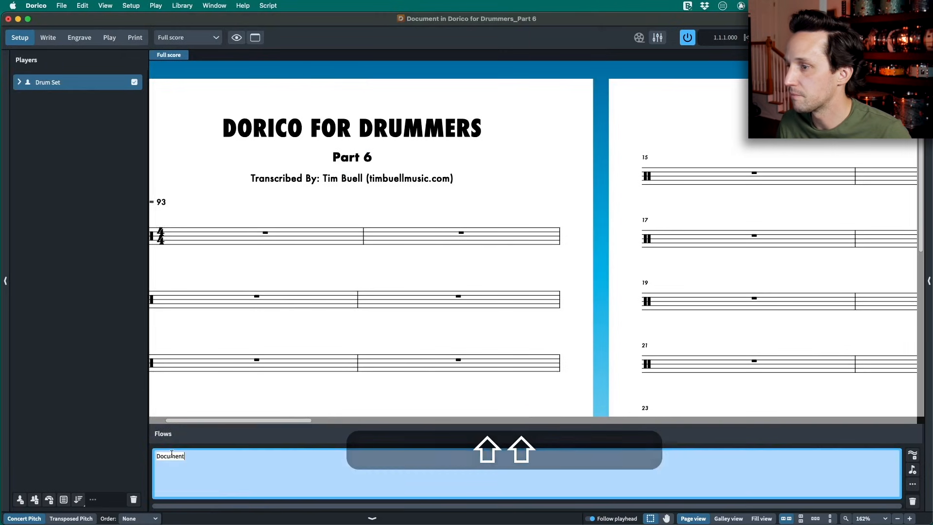
pyautogui.write('NoTATION LEGE')
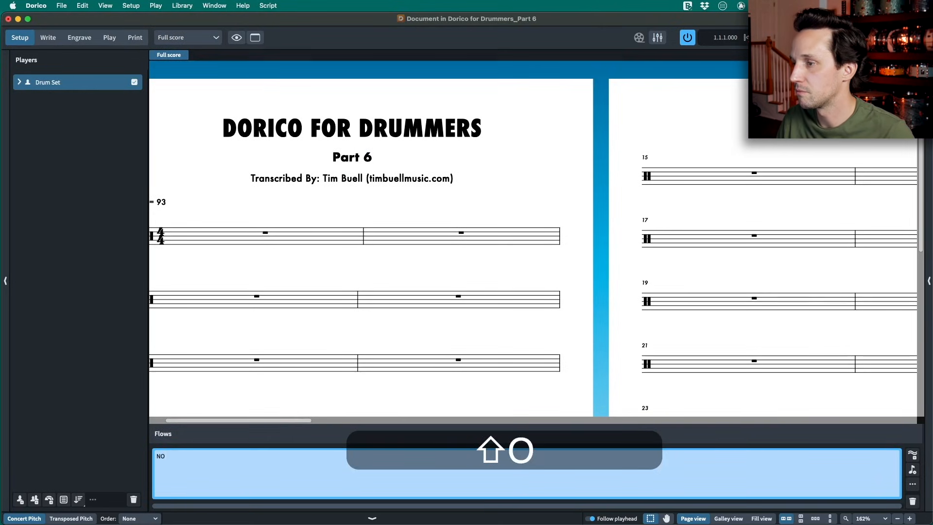
pyautogui.write('ND')
pyautogui.press('Return')
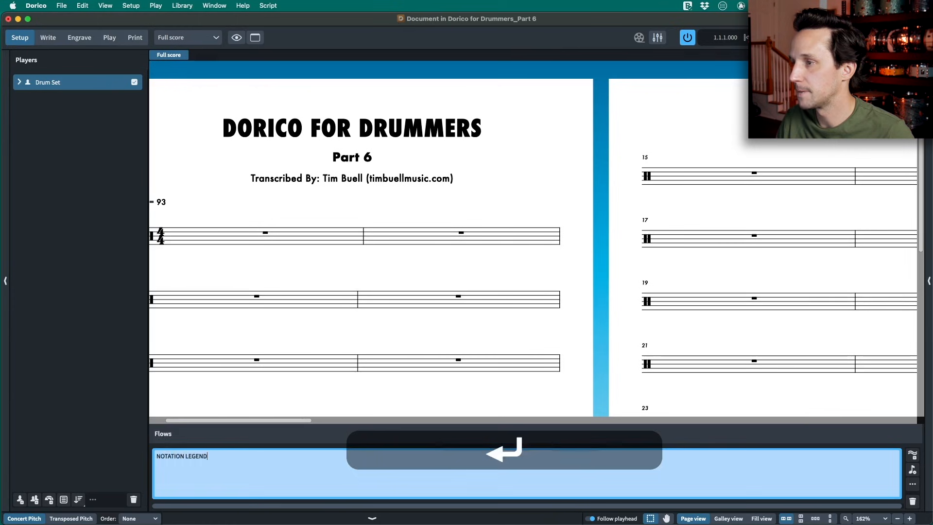
# - Change the time signature at bar 1 of the NOTATION LEGEND flow to 7/4
pyautogui.hscroll(-3, 316, 301)
pyautogui.click(340, 234)
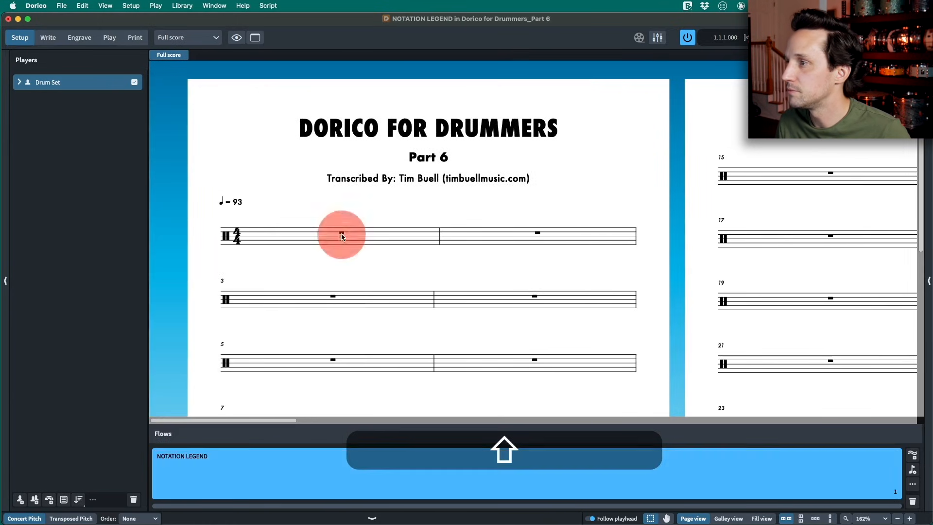
pyautogui.hotkey('shift', 'n')
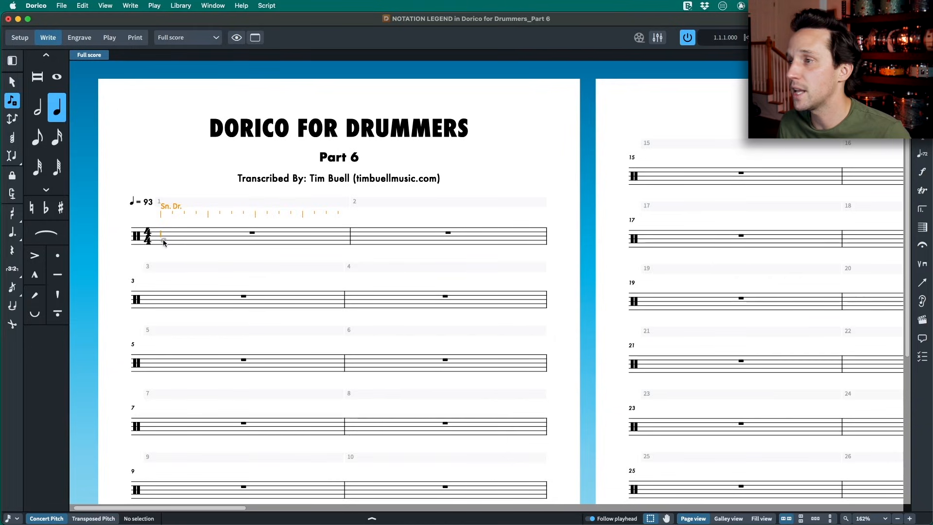
pyautogui.press('Escape')
pyautogui.hotkey('shift', 'm')
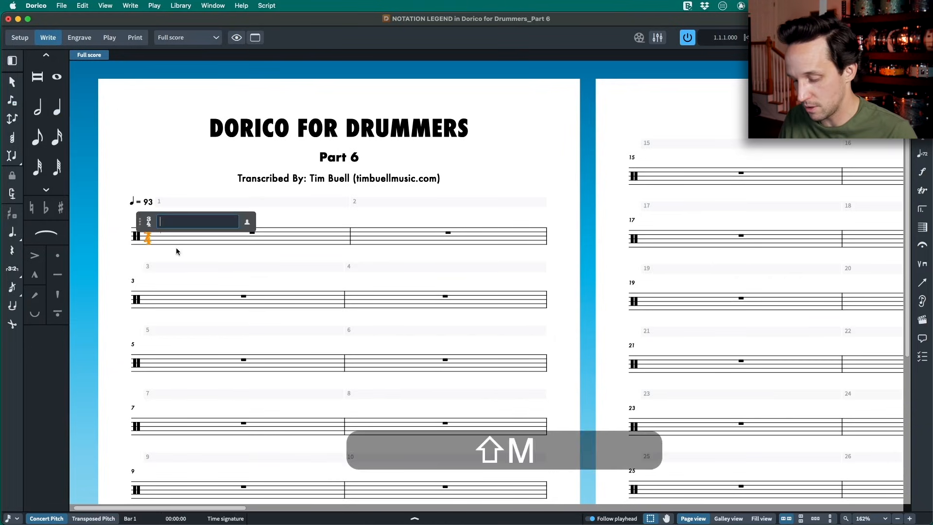
pyautogui.write('7/8')
pyautogui.press('Return')
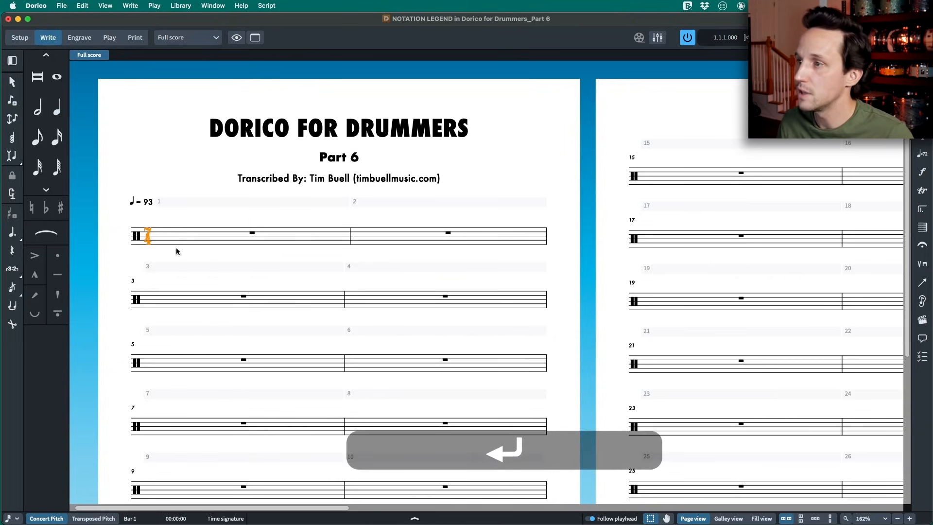
# - Enter a quarter-note kick at the start of bar 1 and undo the misplaced snare note after it
pyautogui.click(251, 234)
pyautogui.hotkey('shift', 'n')
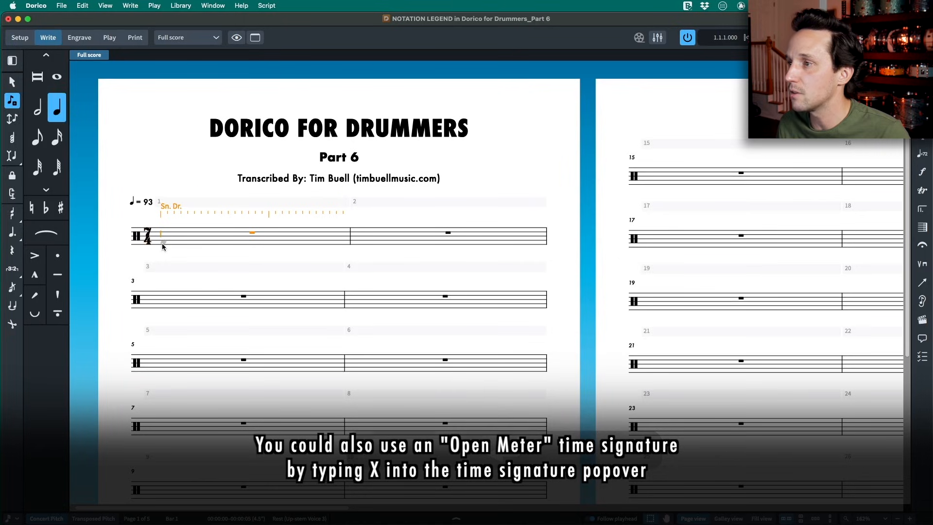
pyautogui.click(162, 243)
pyautogui.click(195, 237)
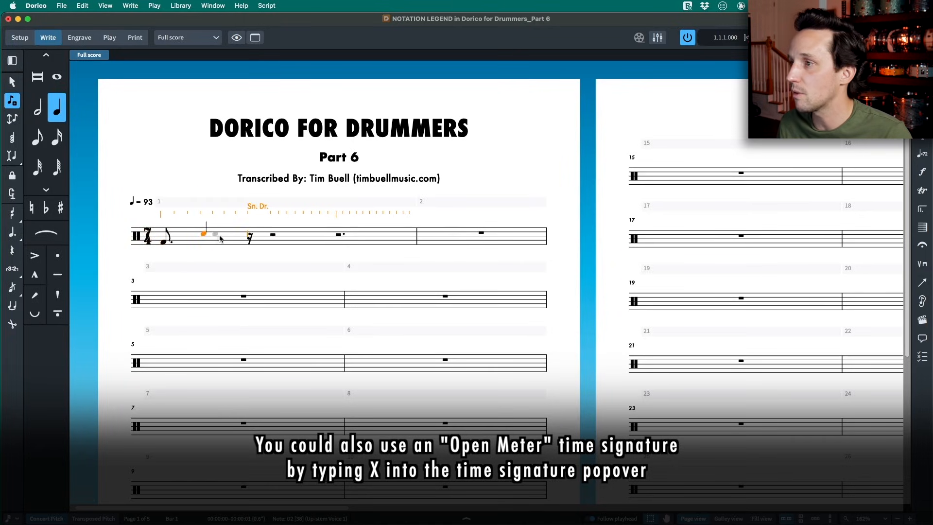
pyautogui.press('super+z')
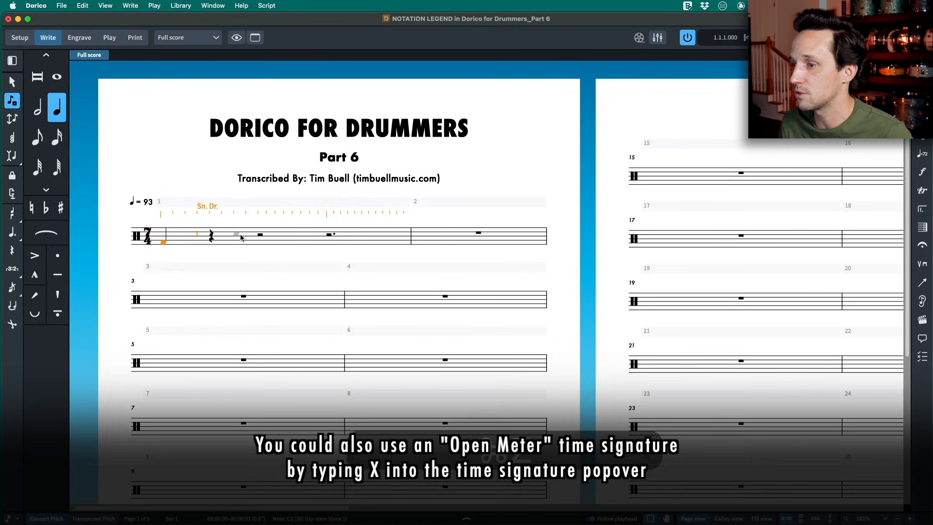
# - Coarsen the rhythmic grid to quarter notes and fill beats 2 to 7 with snare, snare, hi-hat, ride, rack tom and floor tom
pyautogui.hotkey('alt', '[')
pyautogui.hotkey('alt', '[')
pyautogui.hotkey('alt', '[')
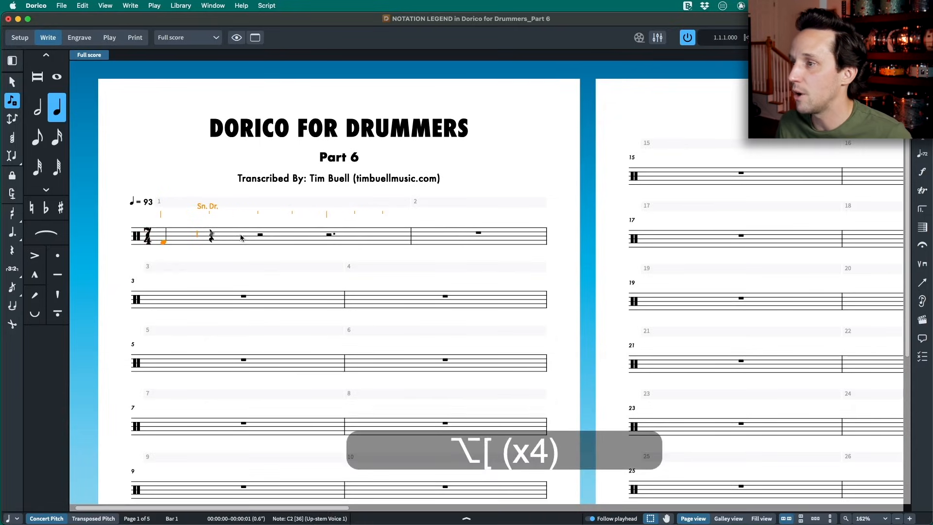
pyautogui.click(211, 234)
pyautogui.click(259, 235)
pyautogui.click(299, 226)
pyautogui.press('BackSpace')
pyautogui.click(344, 229)
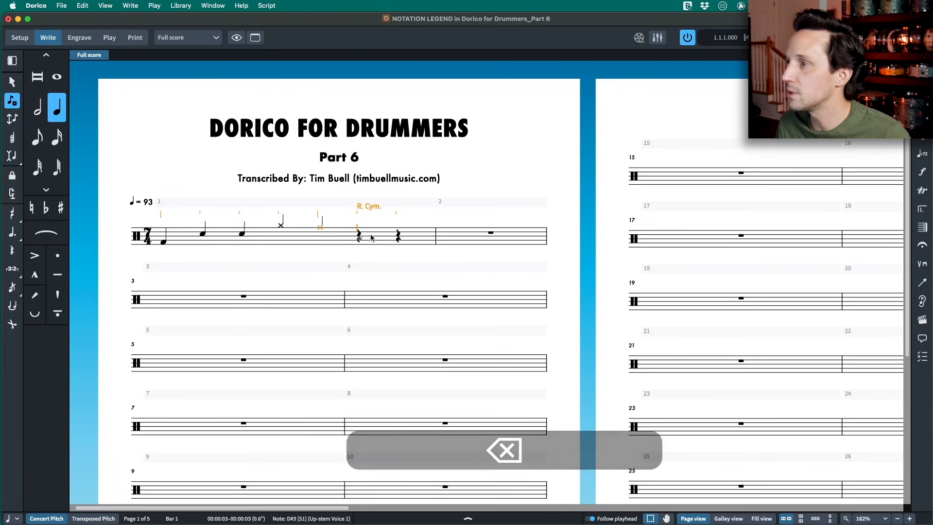
pyautogui.click(360, 230)
pyautogui.click(398, 238)
pyautogui.press('Escape')
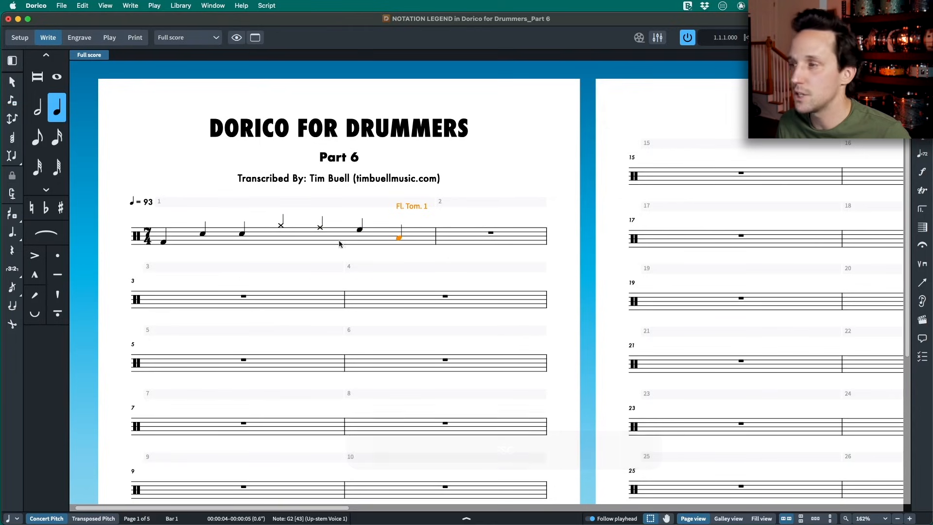
# - Flip the stems of the hi-hat, ride and rack tom notes to point down
pyautogui.click(281, 225)
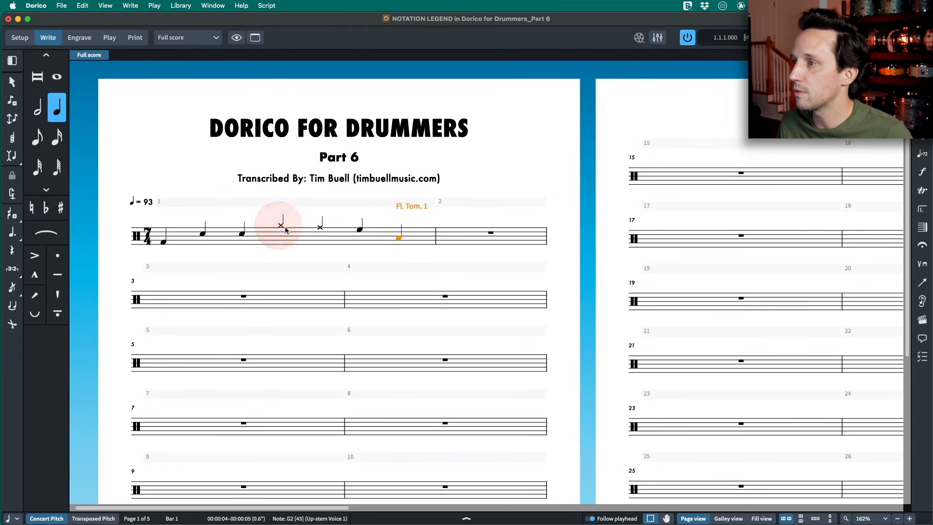
pyautogui.click(320, 227)
pyautogui.click(282, 226)
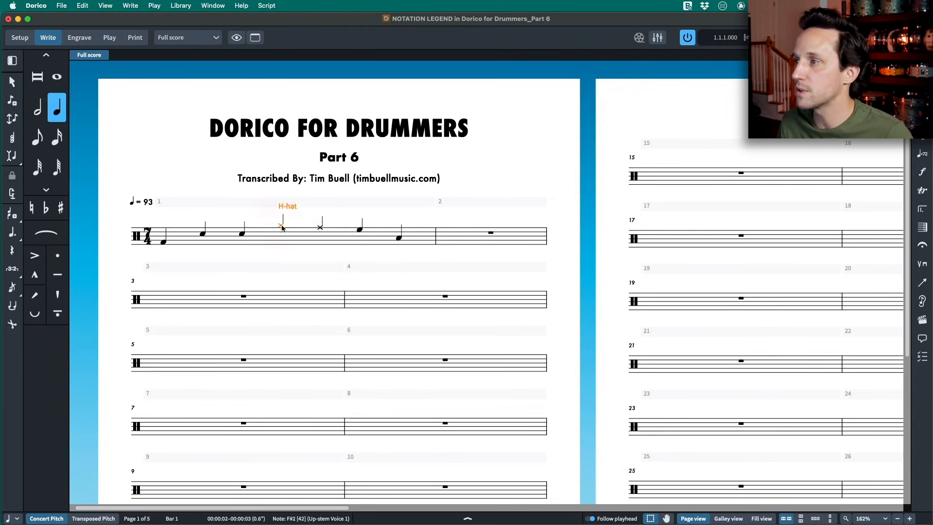
pyautogui.keyDown('super'); pyautogui.click(320, 226); pyautogui.keyUp('super')
pyautogui.keyDown('super'); pyautogui.click(359, 230); pyautogui.keyUp('super')
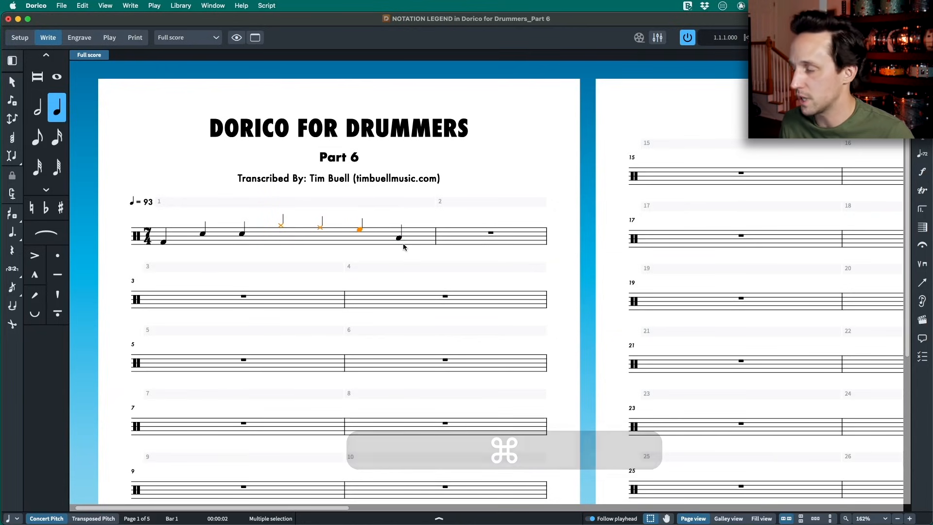
pyautogui.press('f')
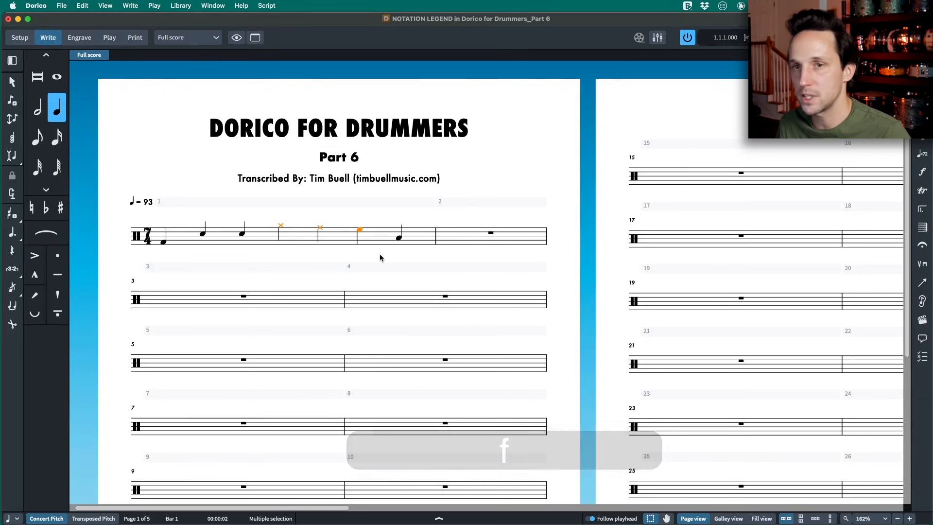
# - Trim the empty bars after bar 1 from the flow and delete the tempo mark above bar 1
pyautogui.click(492, 234)
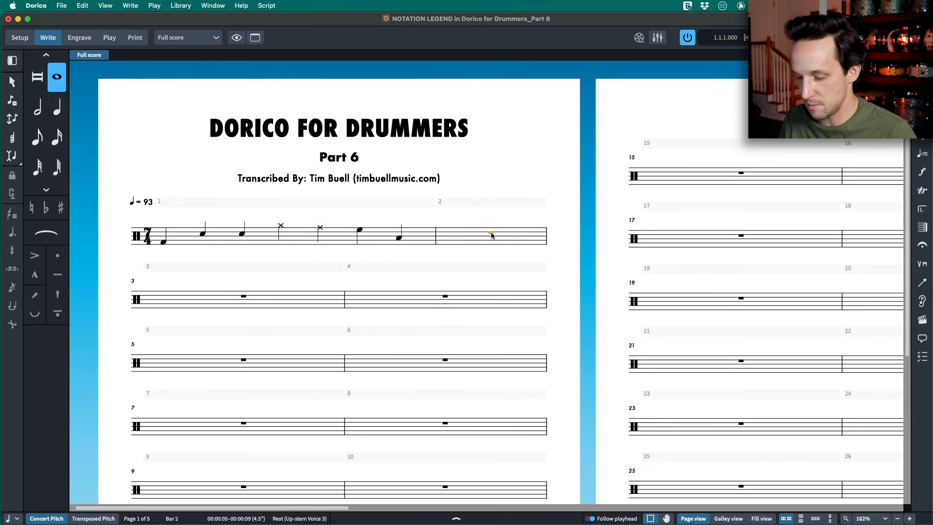
pyautogui.hotkey('shift', 'b')
pyautogui.write('trim')
pyautogui.press('Return')
pyautogui.press('shift')
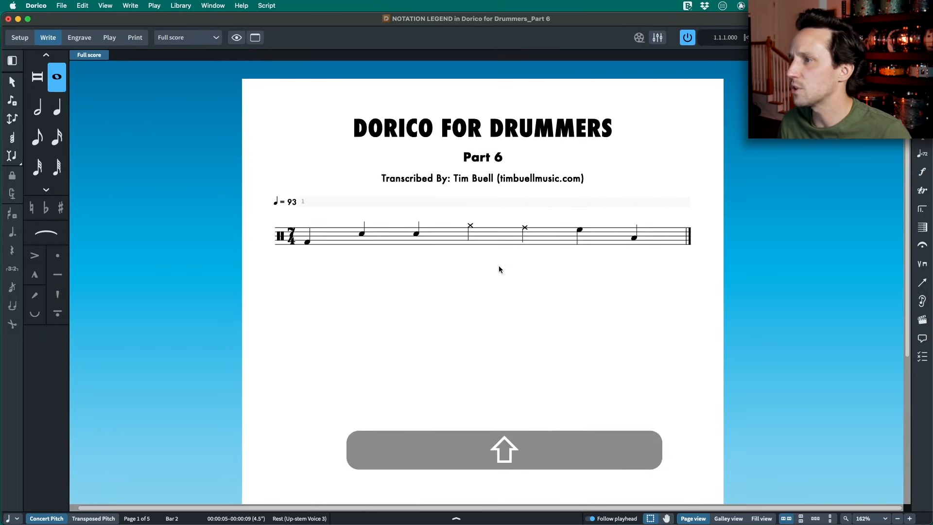
pyautogui.click(290, 204)
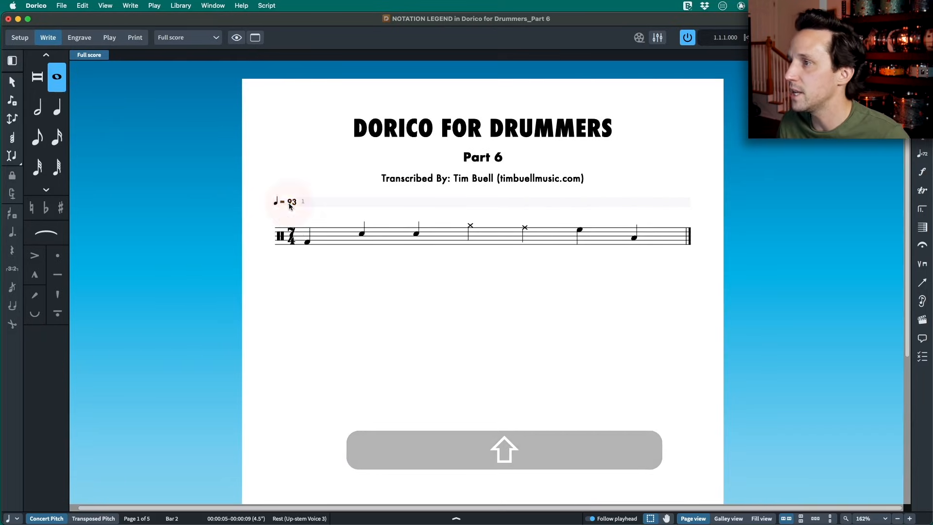
pyautogui.press('BackSpace')
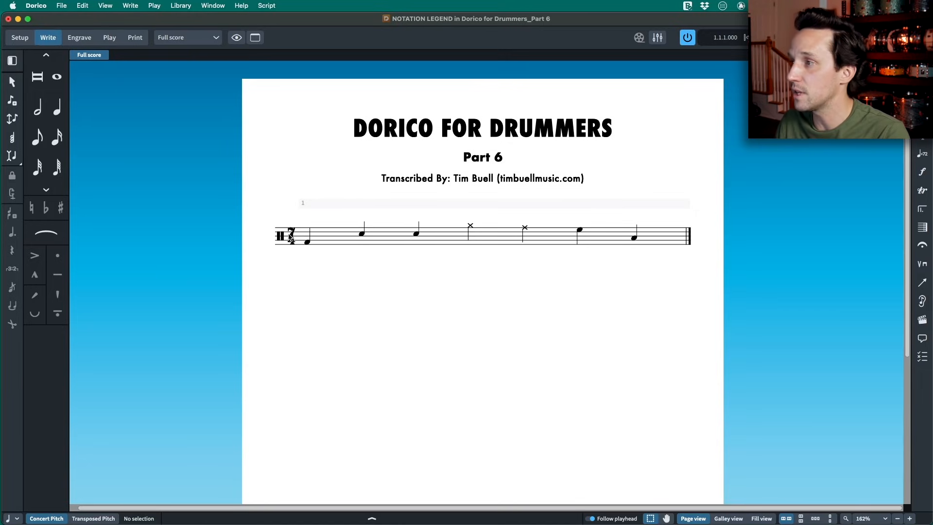
# - Run the "bracket and size" script on the second snare note to turn it into a small, parenthesised ghost note
pyautogui.click(416, 235)
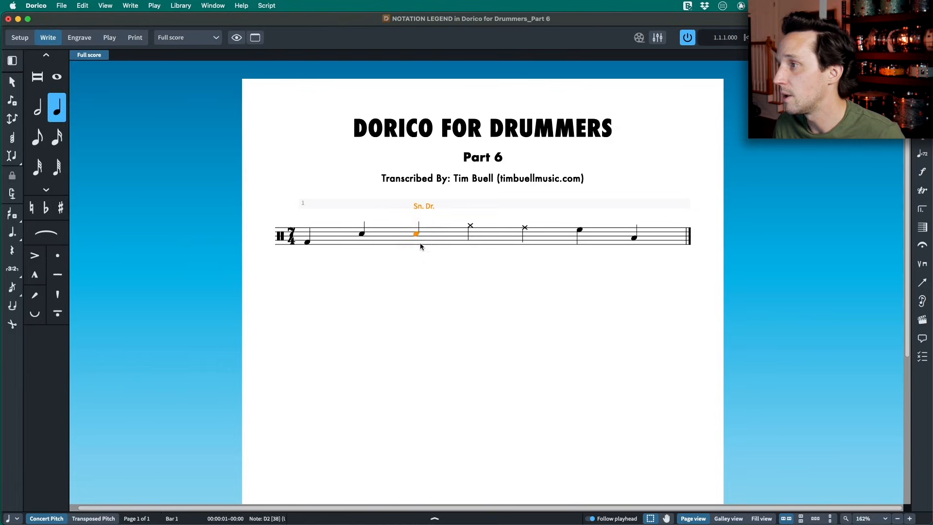
pyautogui.click(266, 5)
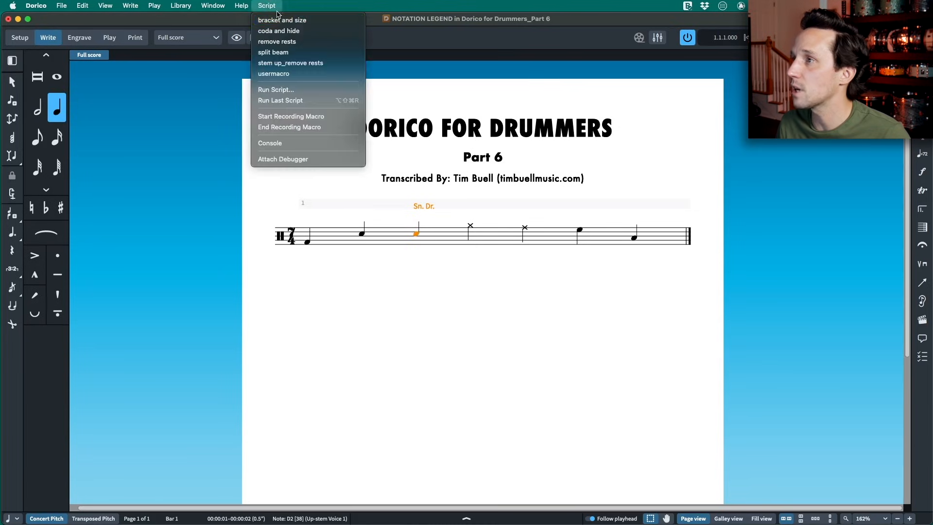
pyautogui.click(298, 31)
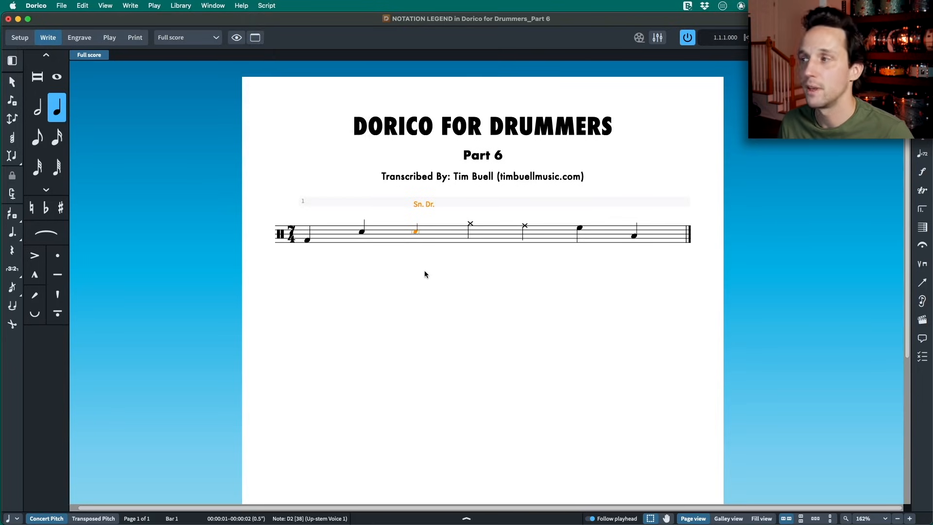
# - Hide the 7/4 time signature at the start of bar 1 through its properties
pyautogui.click(293, 240)
pyautogui.press('super+8')
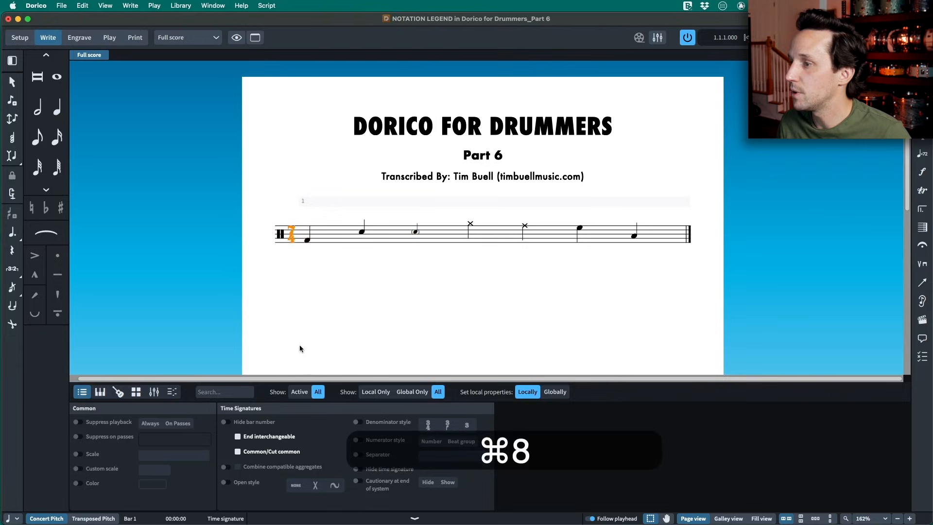
pyautogui.click(416, 517)
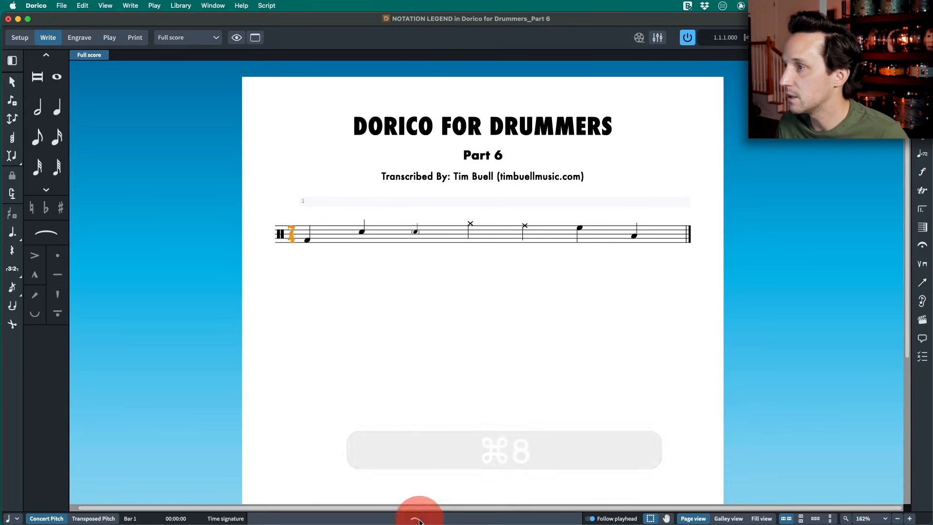
pyautogui.click(415, 517)
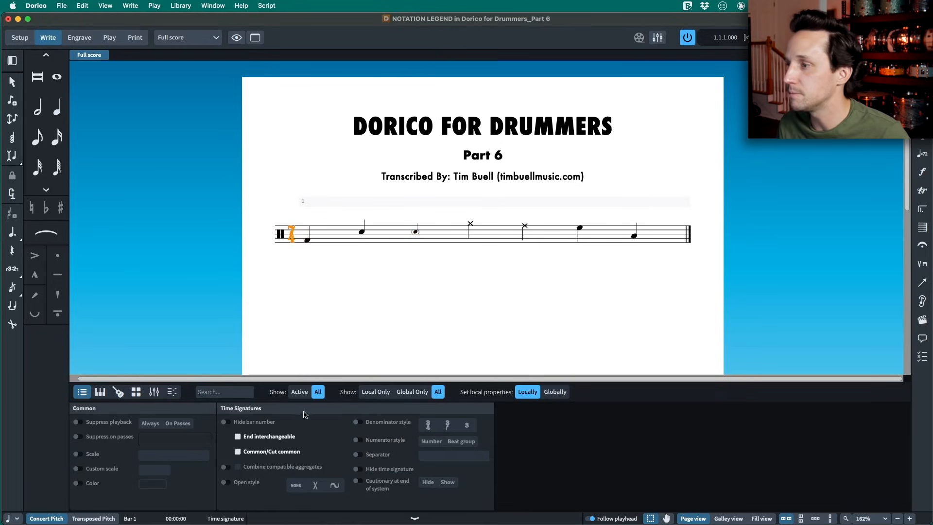
pyautogui.click(356, 470)
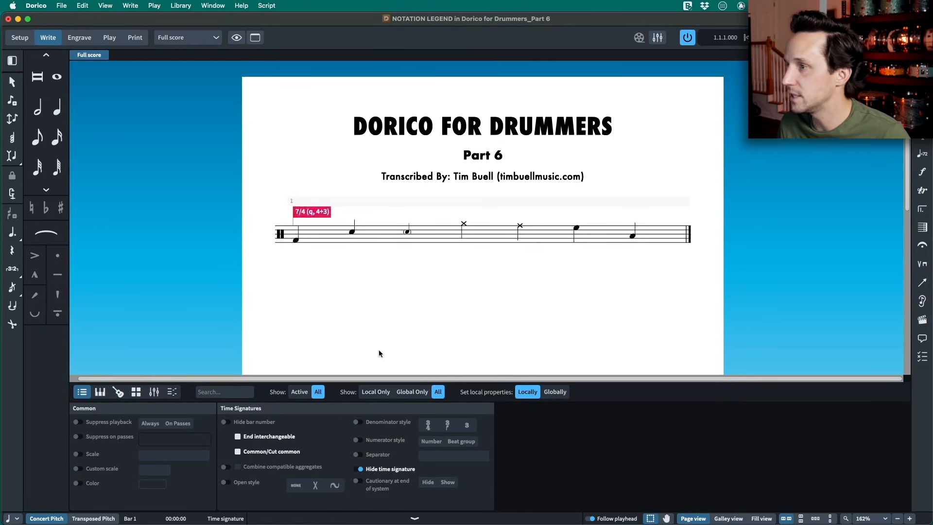
pyautogui.press('super+8')
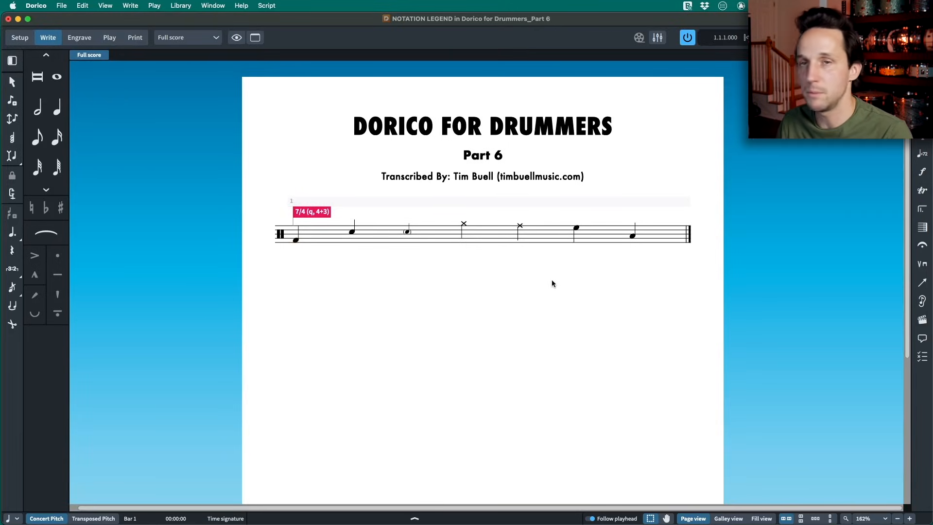
# - Add the staff text labels KICK, SNARE, GHOST, HI HAT and RIDE above the first five notes
pyautogui.click(295, 242)
pyautogui.hotkey('shift', 'x')
pyautogui.write('KICK')
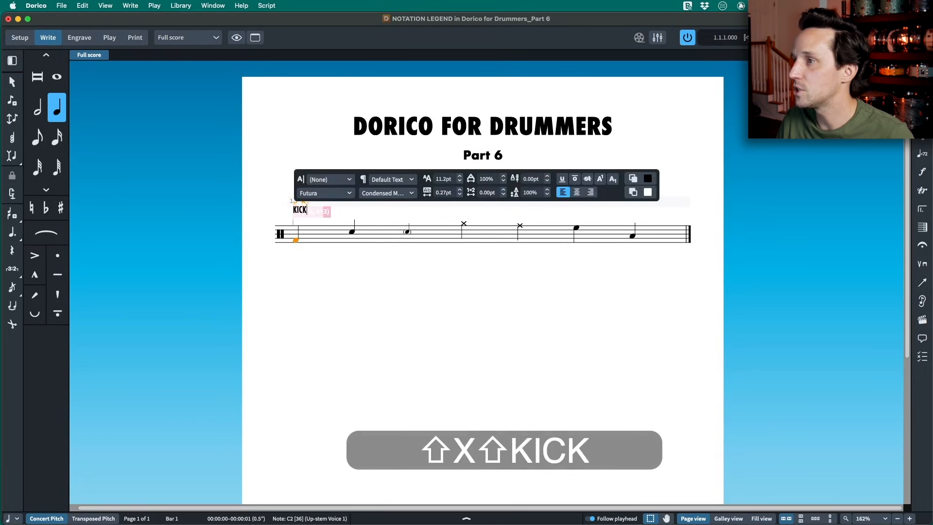
pyautogui.click(352, 232)
pyautogui.hotkey('shift', 's')
pyautogui.hotkey('shift', 'x')
pyautogui.write('SN')
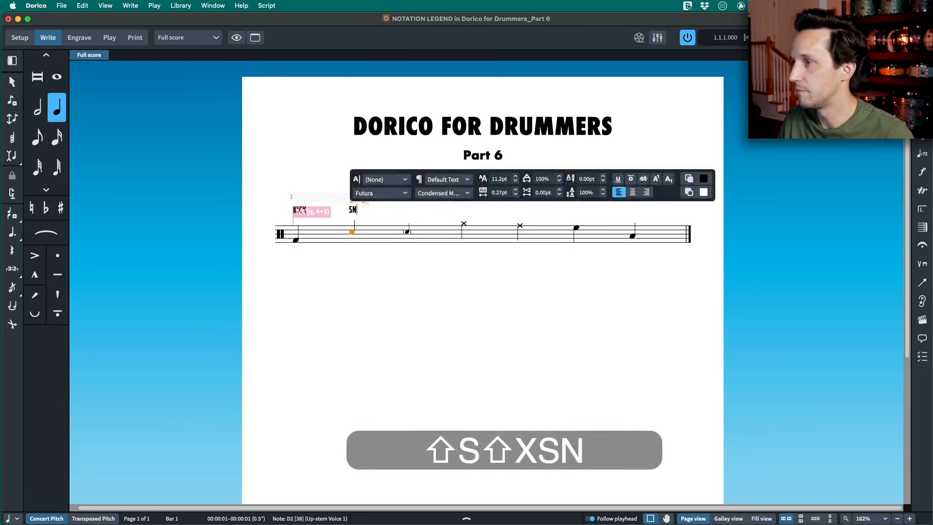
# - Add the staff text labels RACK and FLOOR above the two tom notes
pyautogui.click(569, 240)
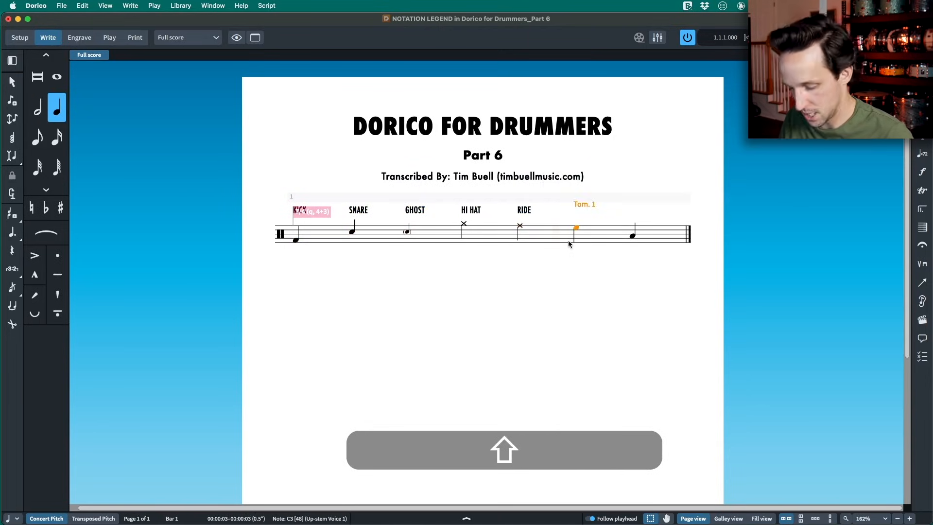
pyautogui.hotkey('shift', 'x')
pyautogui.write('RACK')
pyautogui.click(632, 237)
pyautogui.hotkey('shift', 'x')
pyautogui.write('FLOOR')
pyautogui.click(556, 258)
# - In Engrave mode, move all seven drum labels from above to below the staff, lined up under their notes
pyautogui.press('super+3')
pyautogui.hscroll(3, 345, 228)
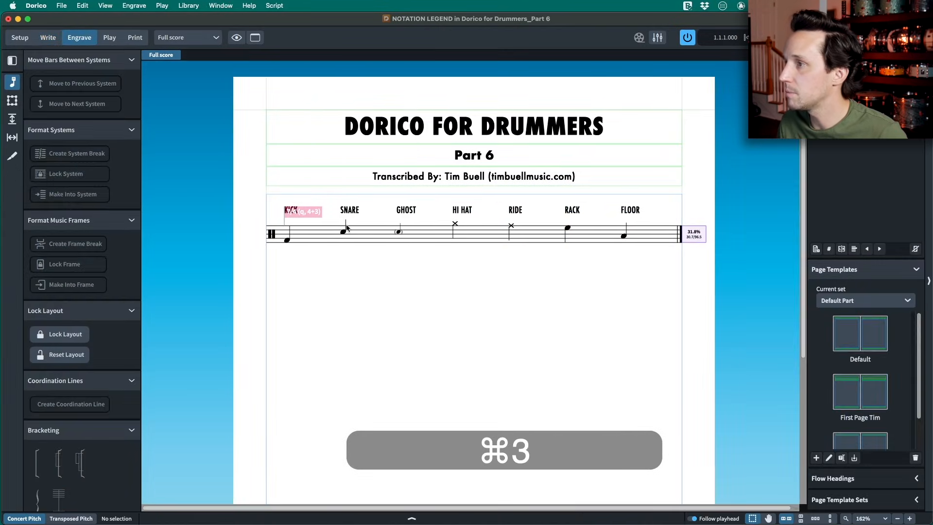
pyautogui.moveTo(291, 208); pyautogui.dragTo(287, 252)
pyautogui.moveTo(349, 209); pyautogui.dragTo(343, 256)
pyautogui.moveTo(406, 209); pyautogui.dragTo(391, 255)
pyautogui.moveTo(462, 210); pyautogui.dragTo(456, 252)
pyautogui.moveTo(515, 209); pyautogui.dragTo(505, 254)
pyautogui.moveTo(572, 210); pyautogui.dragTo(568, 256)
pyautogui.moveTo(631, 210); pyautogui.dragTo(623, 254)
pyautogui.click(507, 254)
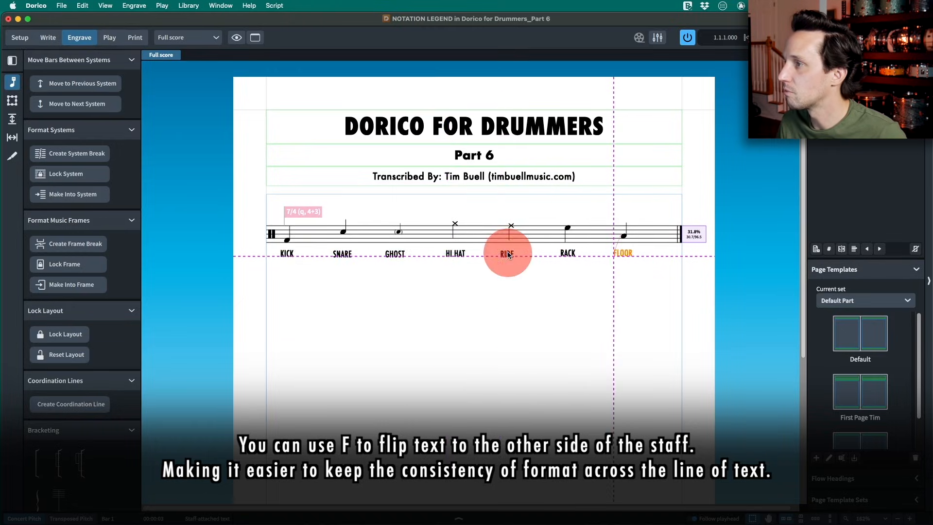
# - Return to Write mode and look over the legend page from header to footer
pyautogui.press('super+2')
pyautogui.scroll(-2, 441, 260)
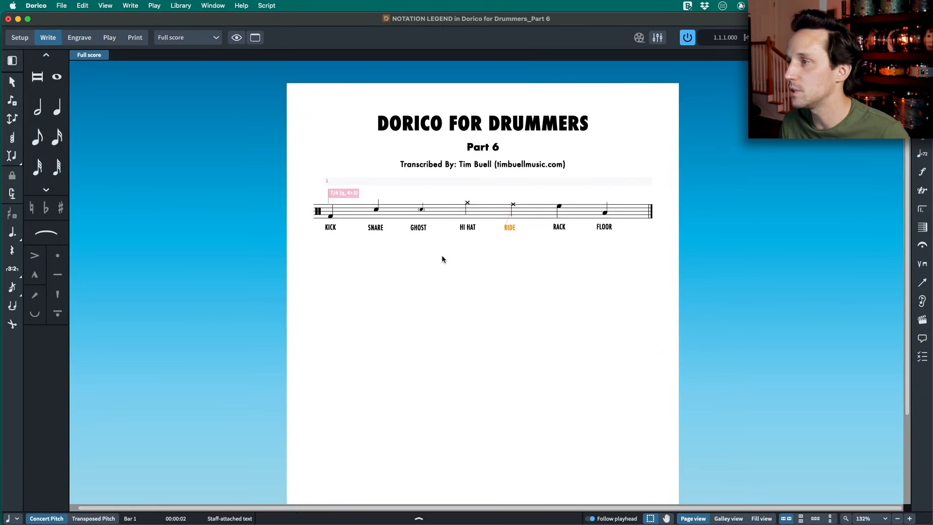
pyautogui.scroll(-5, 445, 255)
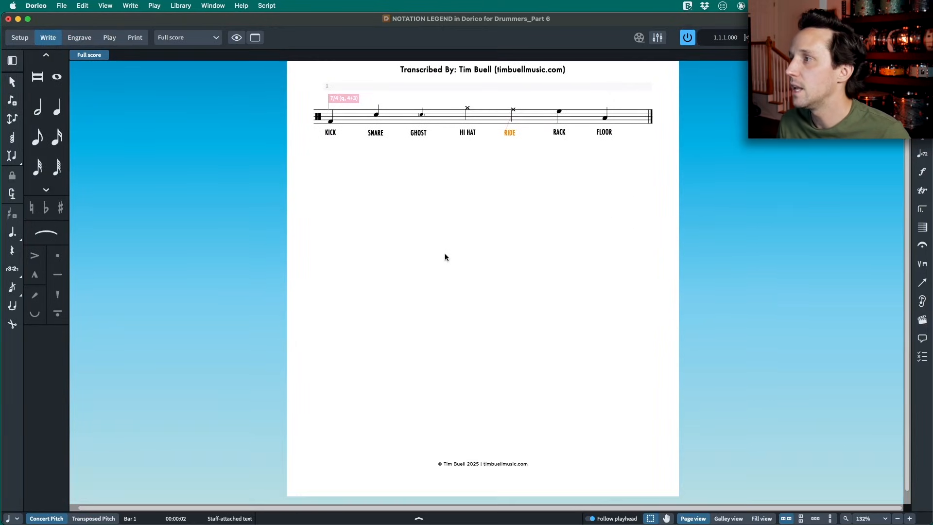
pyautogui.scroll(5, 445, 257)
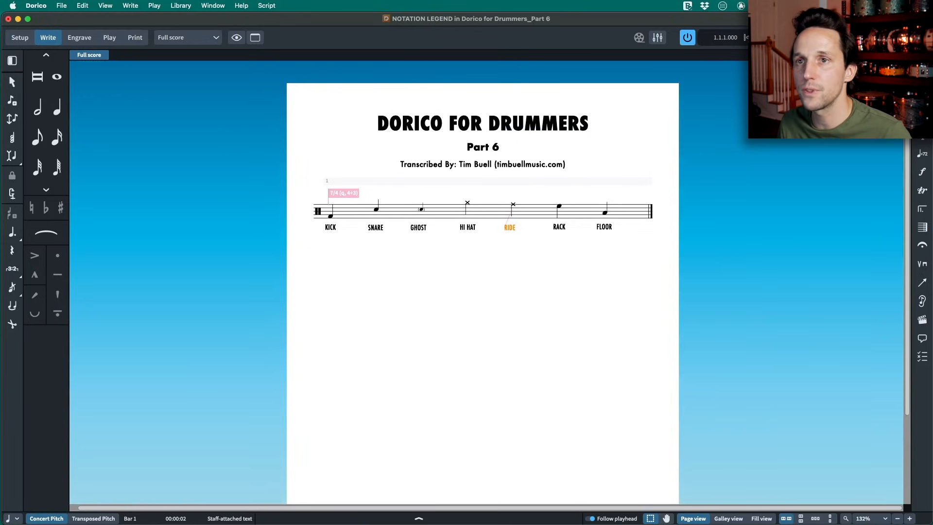
pyautogui.click(427, 305)
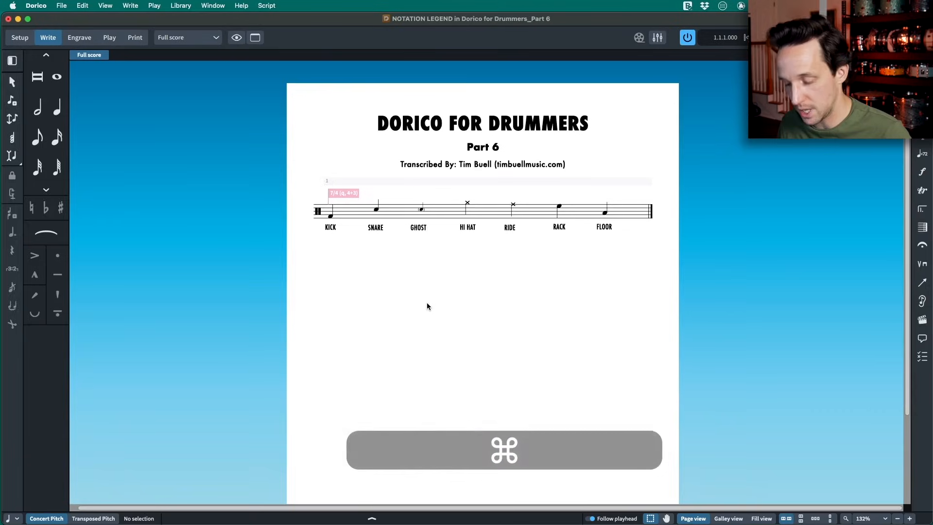
# - In Setup mode, add a second flow and name it EXERCISE 1
pyautogui.press('super+1')
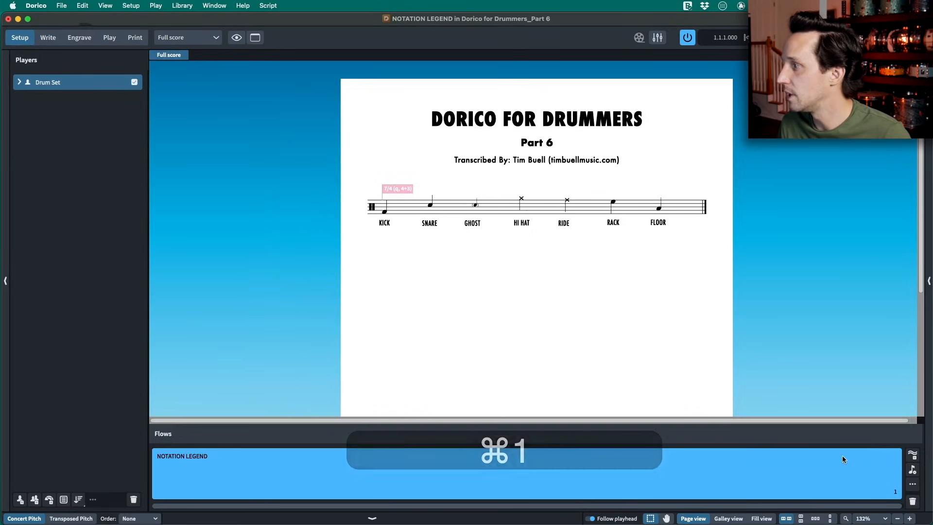
pyautogui.click(913, 455)
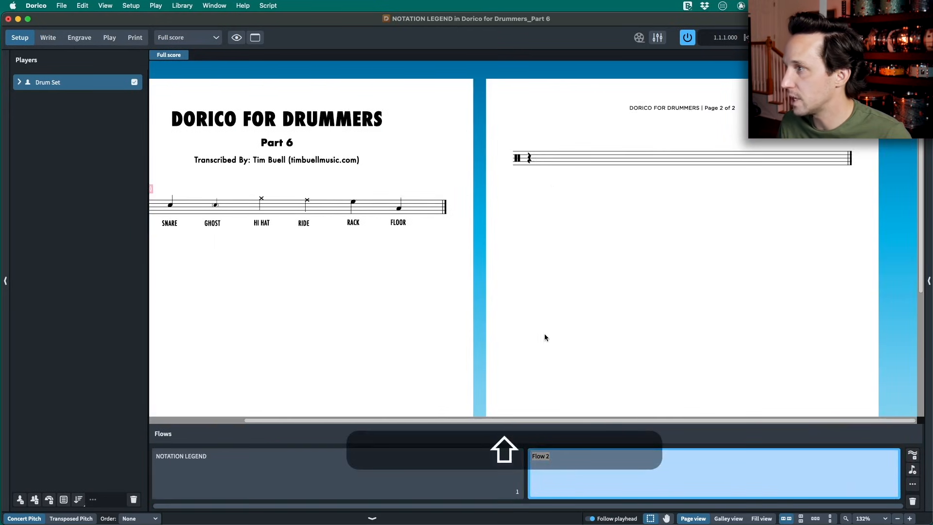
pyautogui.write('EXERCISE 1')
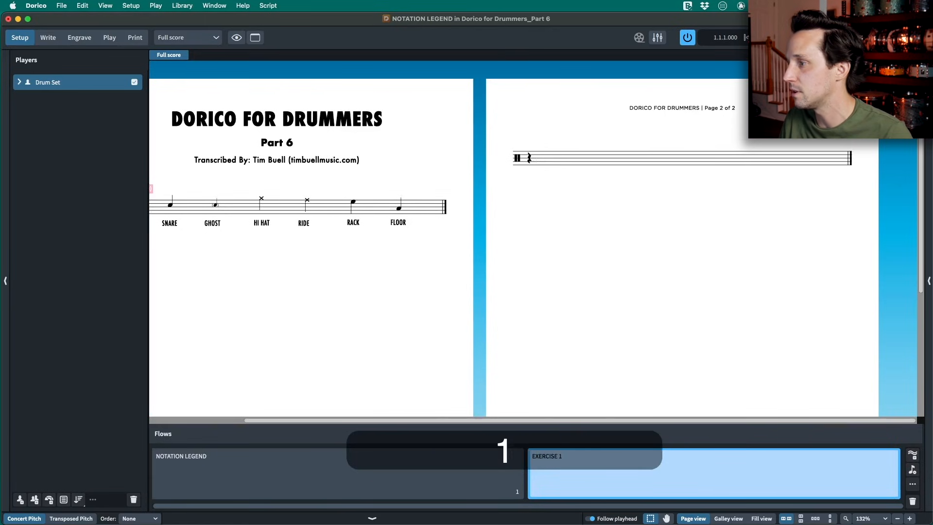
pyautogui.press('Return')
# - Review the Project Info entries for the whole project, the NOTATION LEGEND flow and the EXERCISE 1 flow
pyautogui.press('super+i')
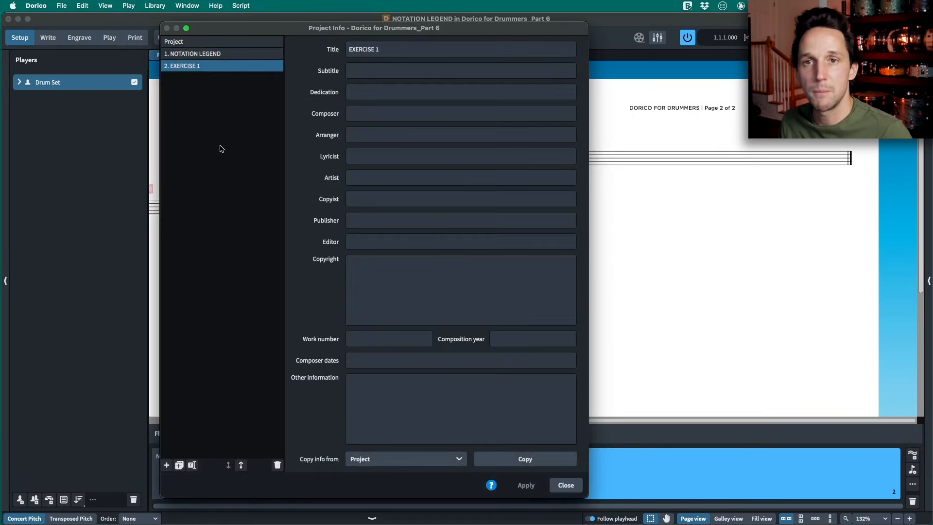
pyautogui.click(194, 41)
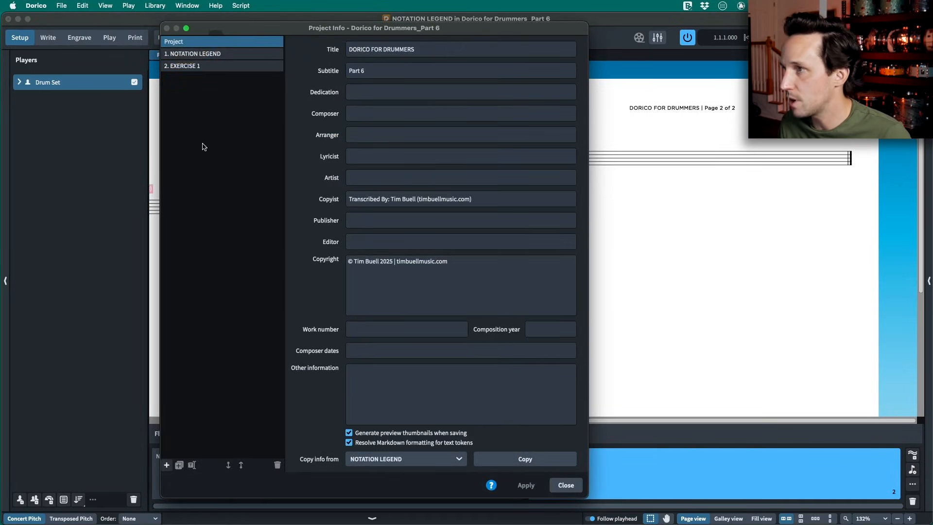
pyautogui.click(188, 54)
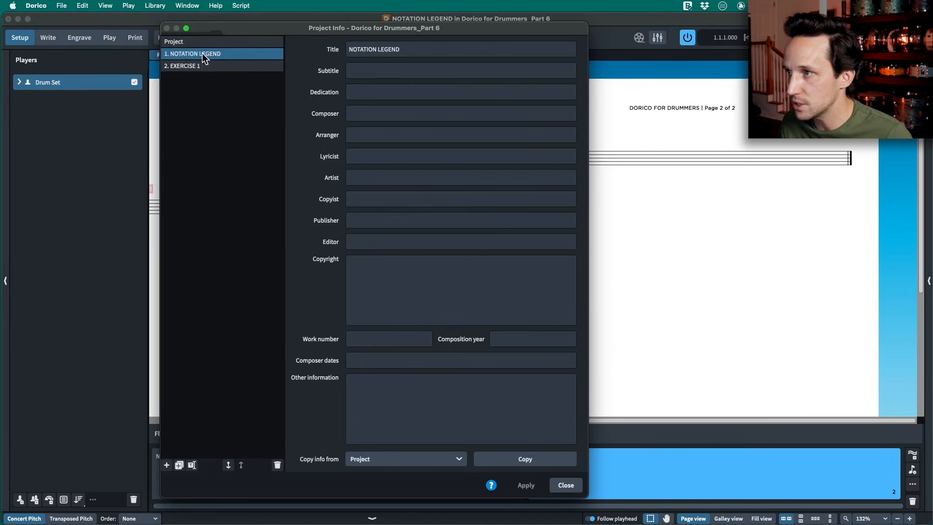
pyautogui.click(181, 66)
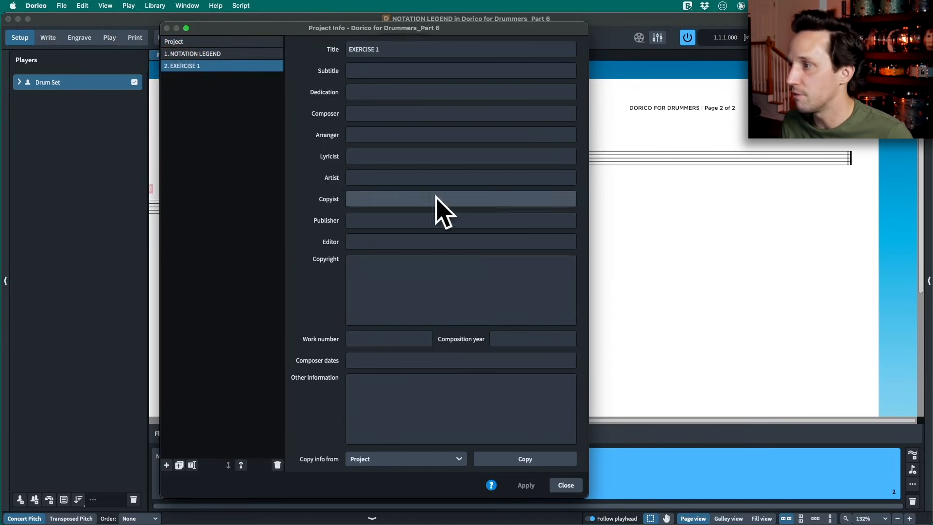
pyautogui.click(566, 485)
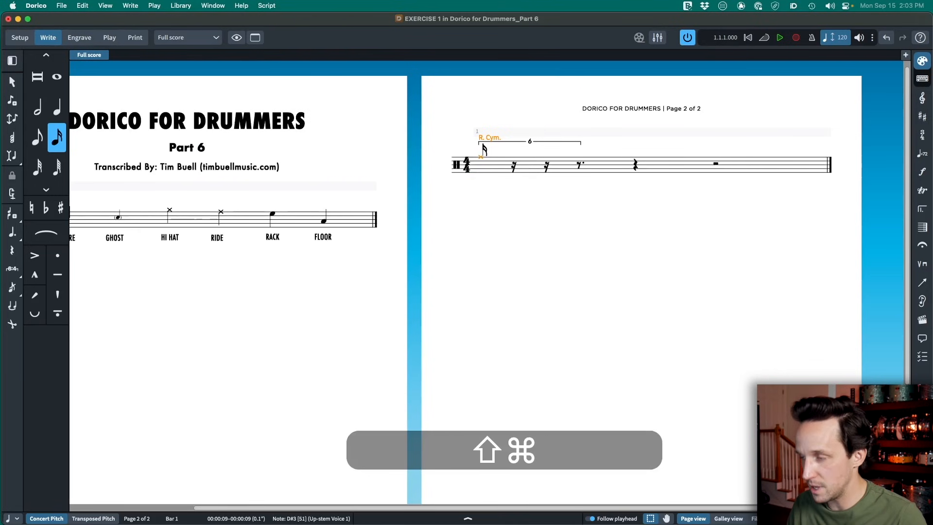
# - In the Percussion notation options for EXERCISE 1, choose Truncate to shortest duration and Use single voice, and apply them
pyautogui.press('shift+super+n')
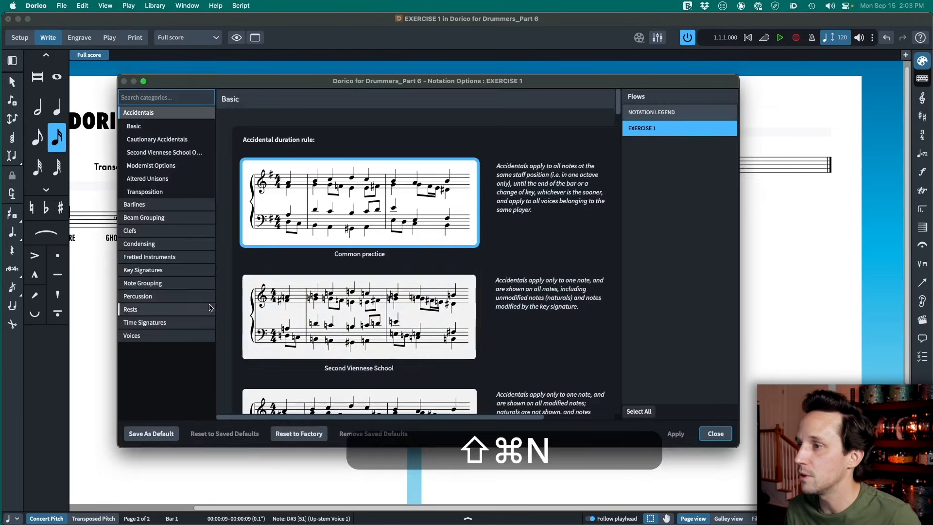
pyautogui.click(185, 294)
pyautogui.click(177, 218)
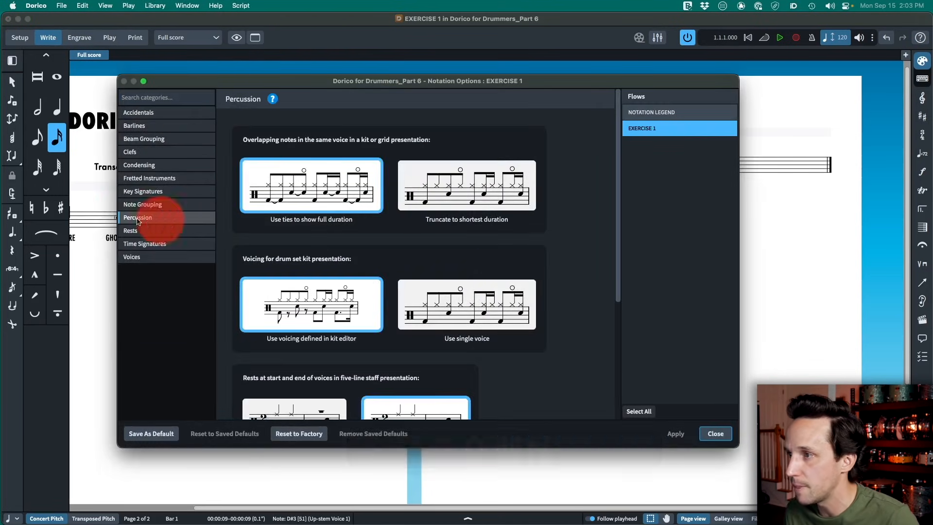
pyautogui.click(474, 199)
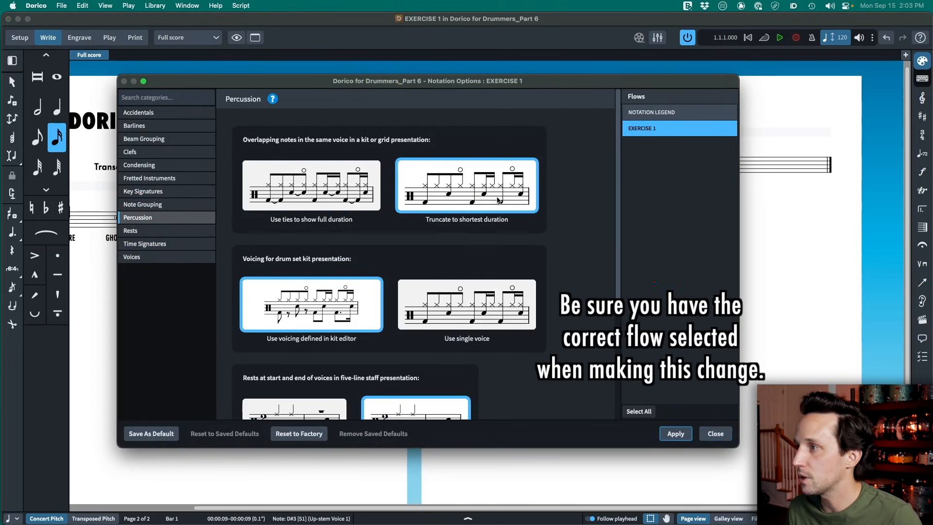
pyautogui.click(482, 313)
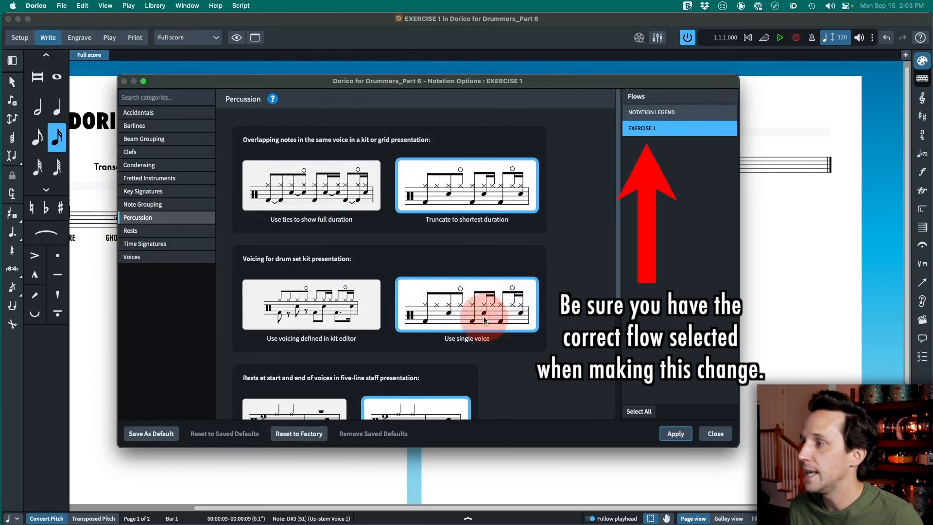
pyautogui.scroll(-5, 481, 311)
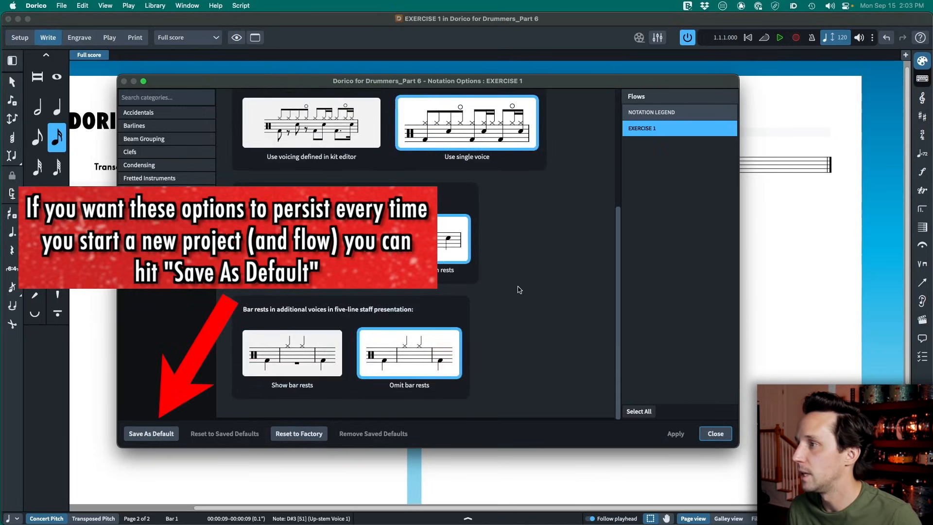
pyautogui.press('Escape')
# - Start a 4/4 bar in EXERCISE 1 with a sixteenth-note sextuplet of one ride note followed by five snare notes
pyautogui.doubleClick(480, 156)
pyautogui.press('4')
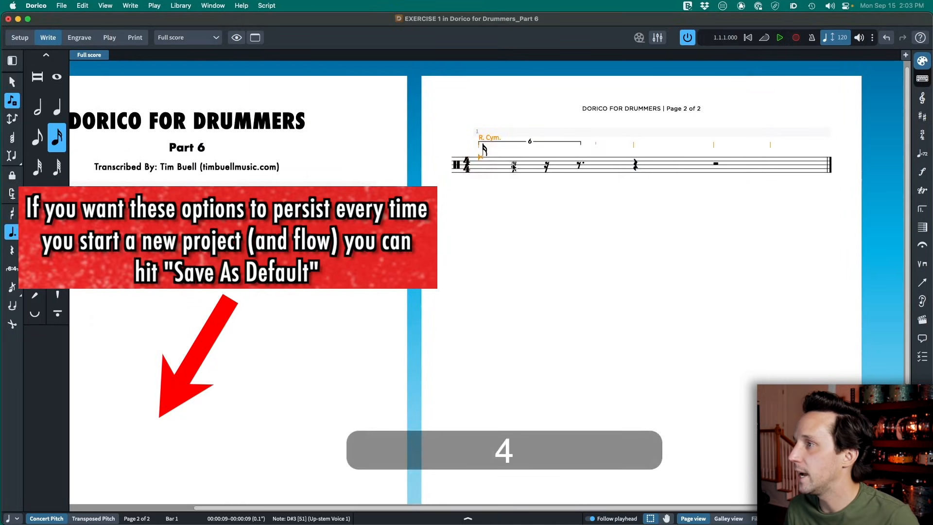
pyautogui.click(514, 162)
pyautogui.press('3')
pyautogui.press('Left')
pyautogui.press('BackSpace')
pyautogui.press('BackSpace')
pyautogui.press('BackSpace')
pyautogui.press('BackSpace')
pyautogui.press('BackSpace')
pyautogui.press('BackSpace')
pyautogui.press('.')
pyautogui.press('y')
pyautogui.press('y')
pyautogui.press('y')
pyautogui.press('y')
pyautogui.press('y')
pyautogui.press('y')
pyautogui.press('y')
pyautogui.press('y')
pyautogui.press('y')
pyautogui.press('y')
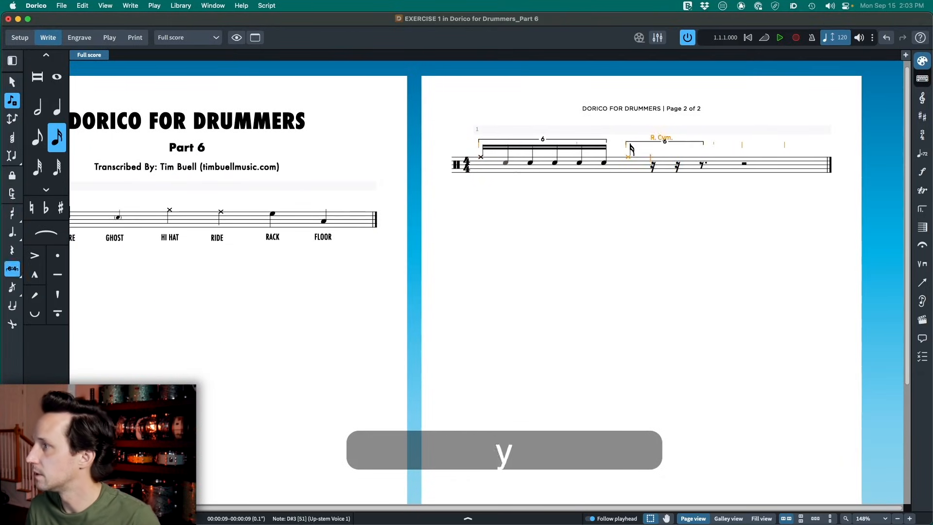
# - Complete the bar's four sextuplets with ride and kick on each beat, rack and floor toms closing beats 2 and 4, and alternating R L sticking below
pyautogui.doubleClick(483, 173)
pyautogui.press('Escape')
pyautogui.press('l')
pyautogui.press('super+z')
pyautogui.press('super+z')
pyautogui.press('Escape')
pyautogui.press('super+a')
pyautogui.press('r')
pyautogui.press('Escape')
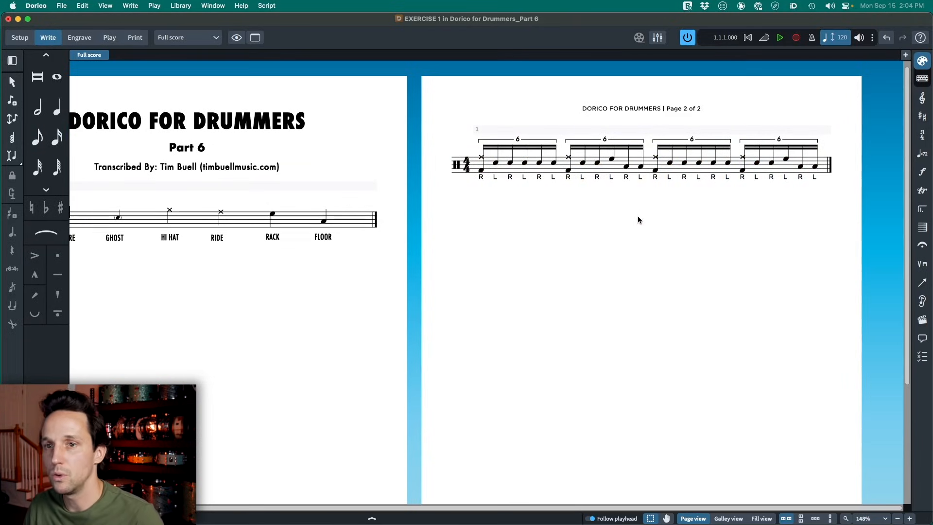
# - Look over the legend page and the separate EXERCISE 1 page in Setup mode, and return to Write mode
pyautogui.press('super+1')
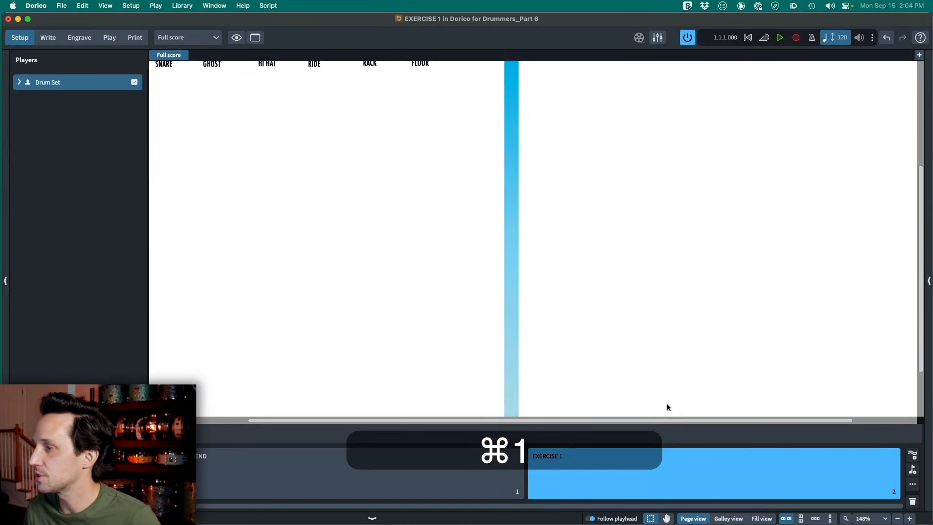
pyautogui.moveTo(637, 226); pyautogui.dragTo(568, 262)
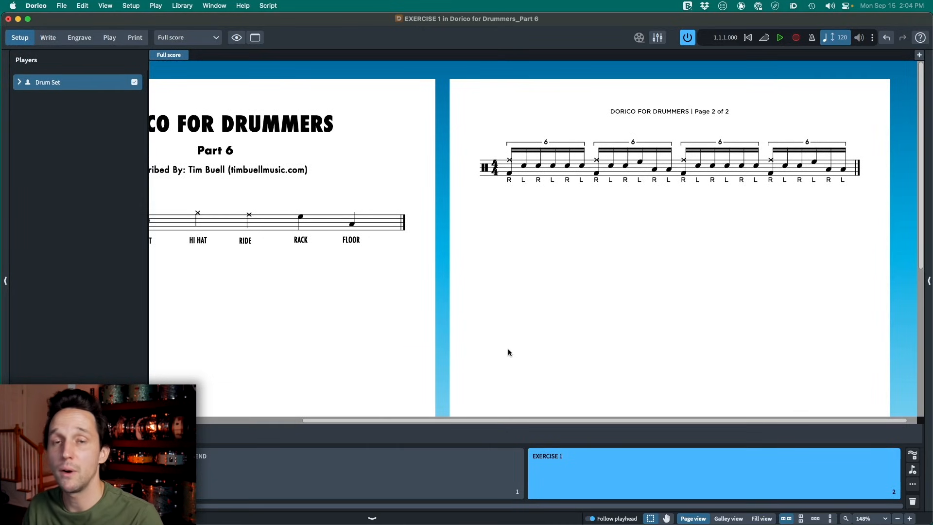
pyautogui.press('super+2')
pyautogui.press('super+1')
pyautogui.press('super+3')
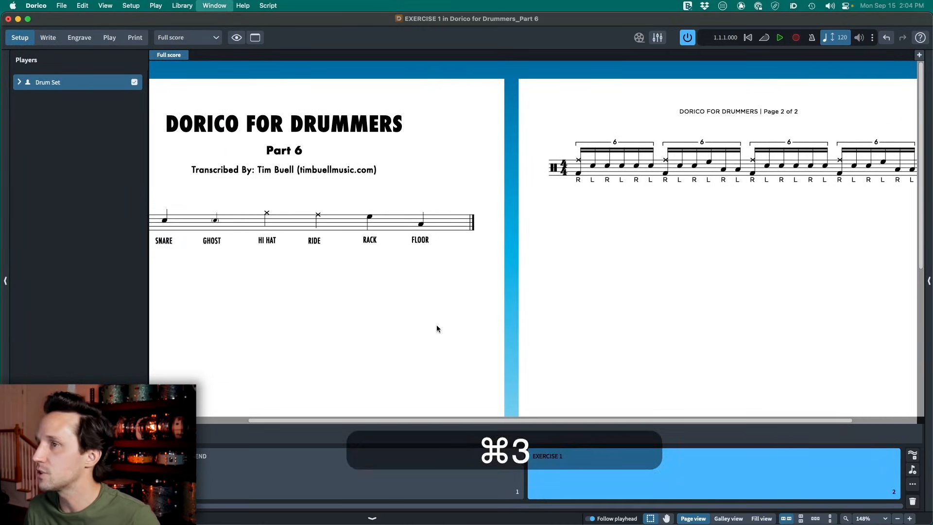
pyautogui.press('shift')
pyautogui.press('super+2')
pyautogui.press('shift')
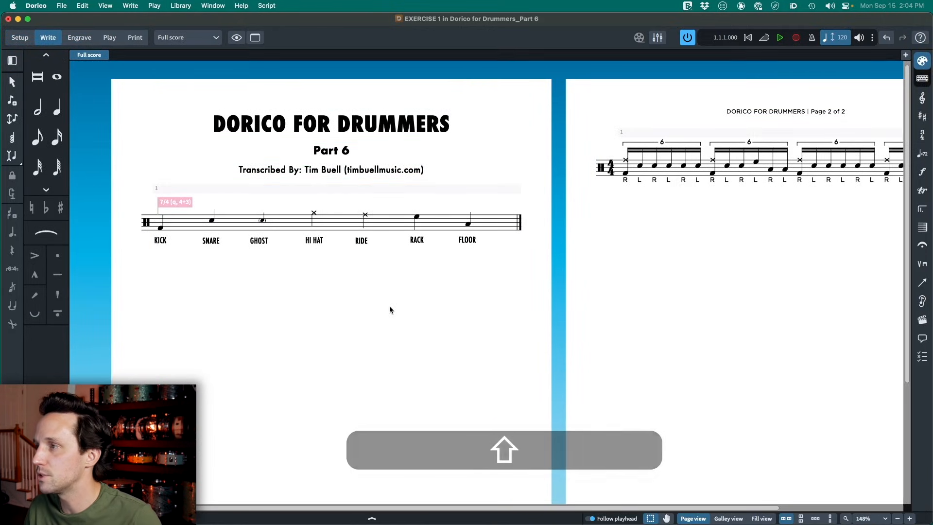
# - Check how the layout options handle new flows, and compare the two pages in the score
pyautogui.press('shift+super+l')
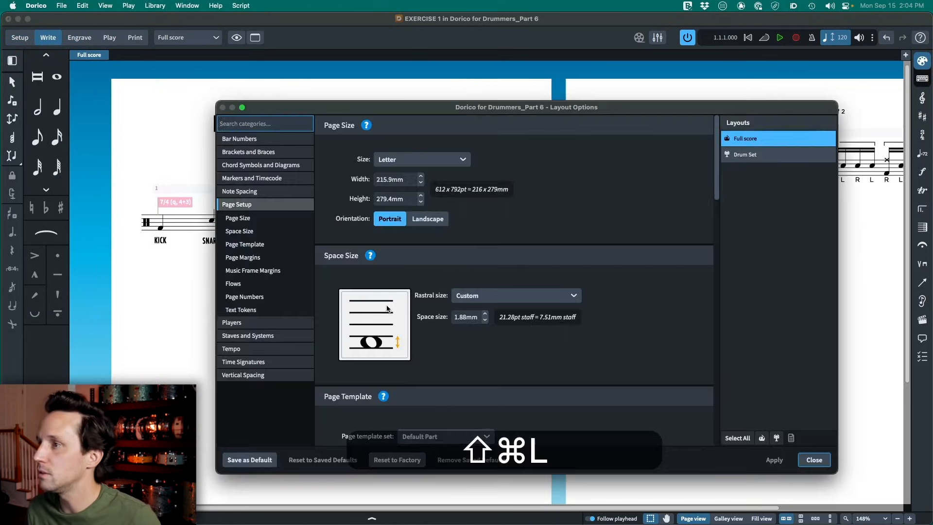
pyautogui.write('flo')
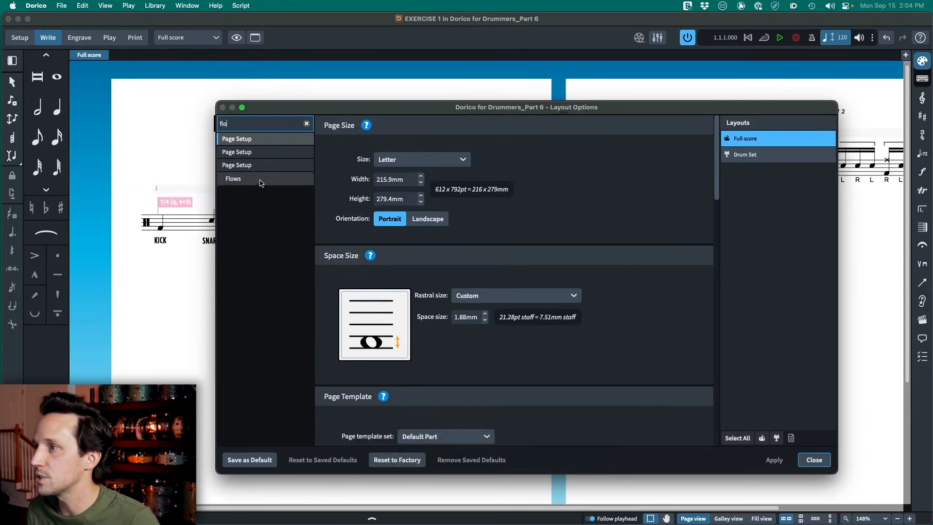
pyautogui.click(236, 179)
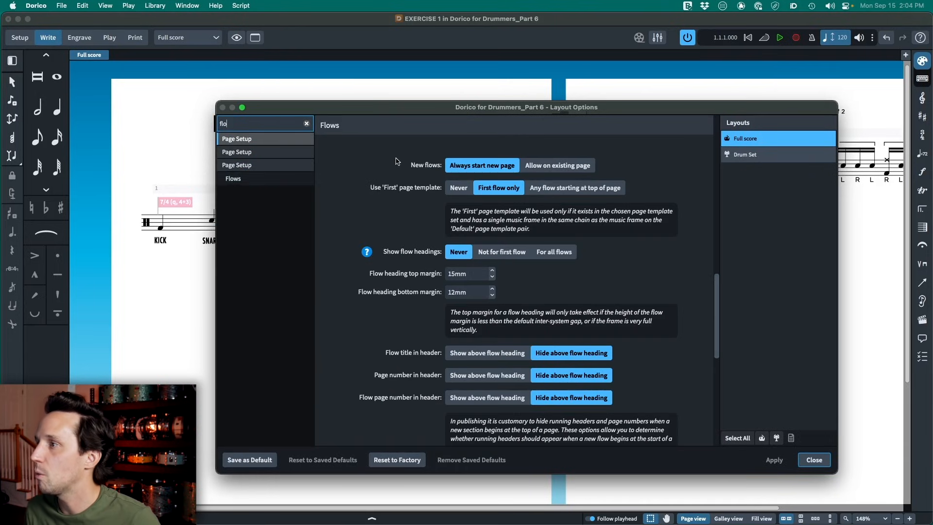
pyautogui.click(435, 167)
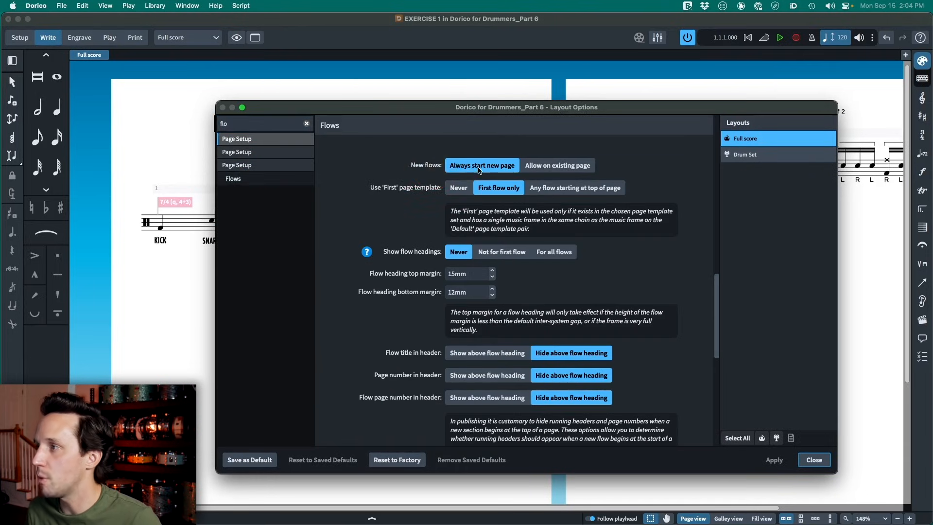
pyautogui.press('Escape')
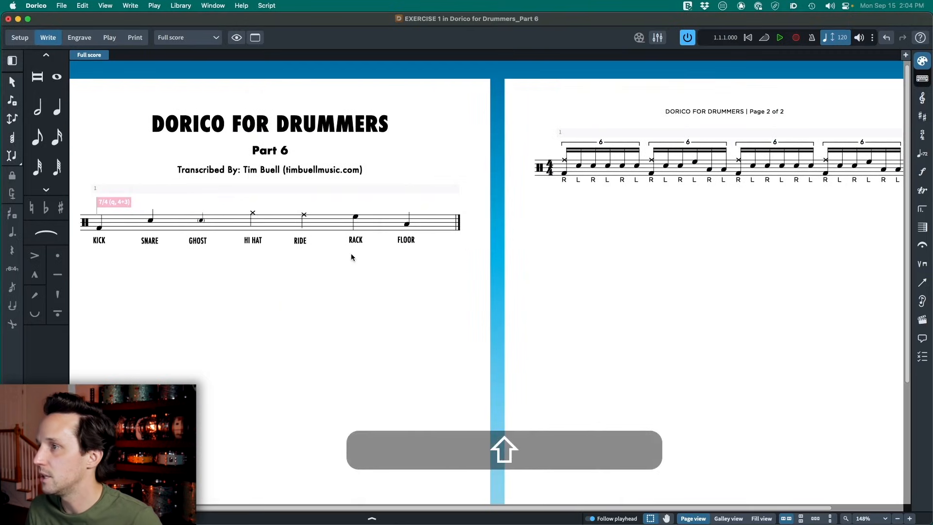
pyautogui.click(245, 302)
pyautogui.click(681, 225)
# - In the Full score layout options, set new flows to Allow on existing page, apply it, and check the page
pyautogui.press('shift+super+l')
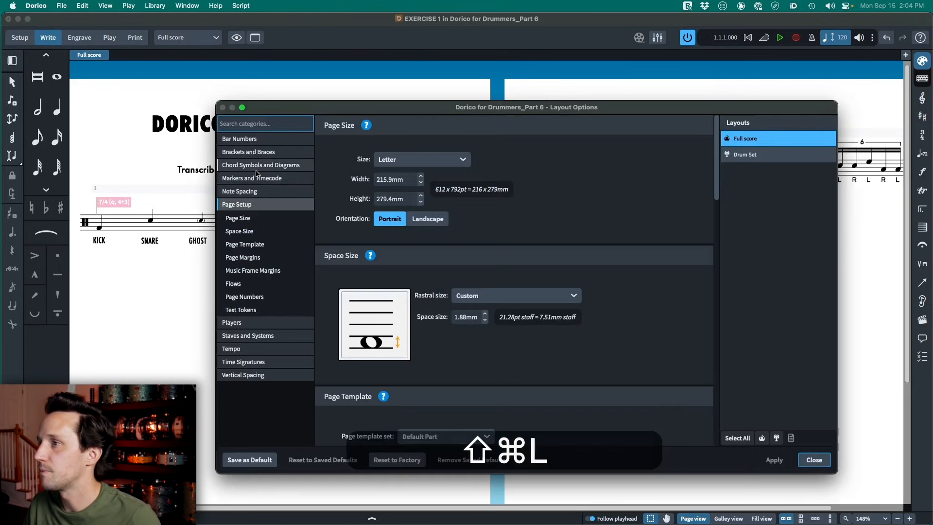
pyautogui.write('flows')
pyautogui.click(253, 181)
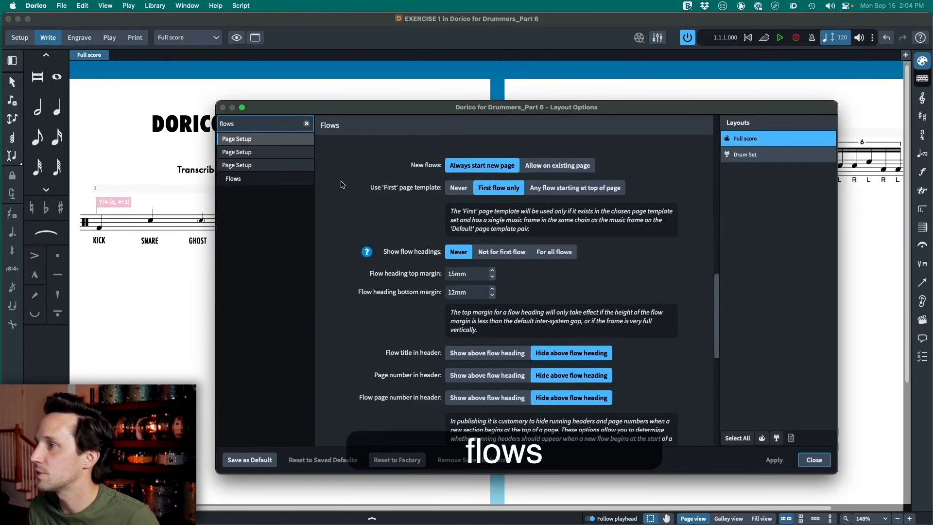
pyautogui.click(557, 168)
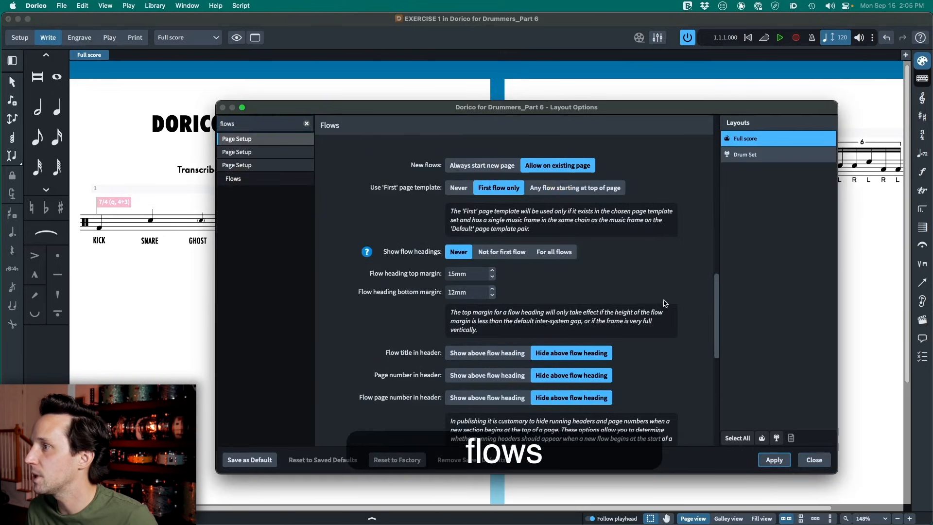
pyautogui.click(774, 460)
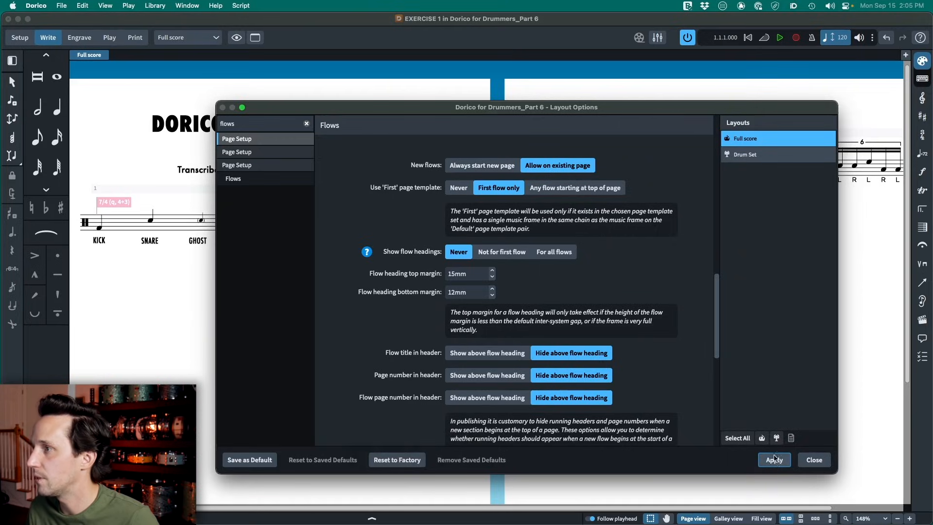
pyautogui.press('Escape')
pyautogui.scroll(-1, 470, 241)
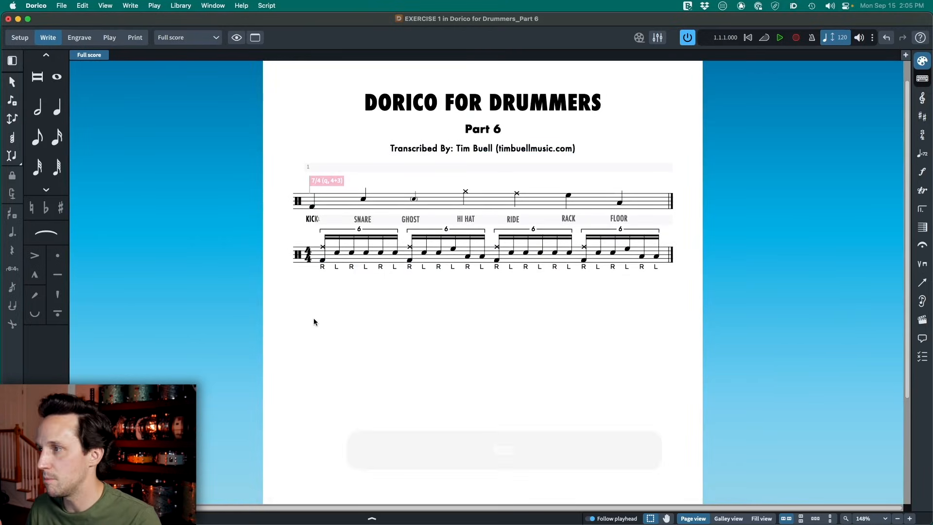
pyautogui.scroll(-1, 383, 282)
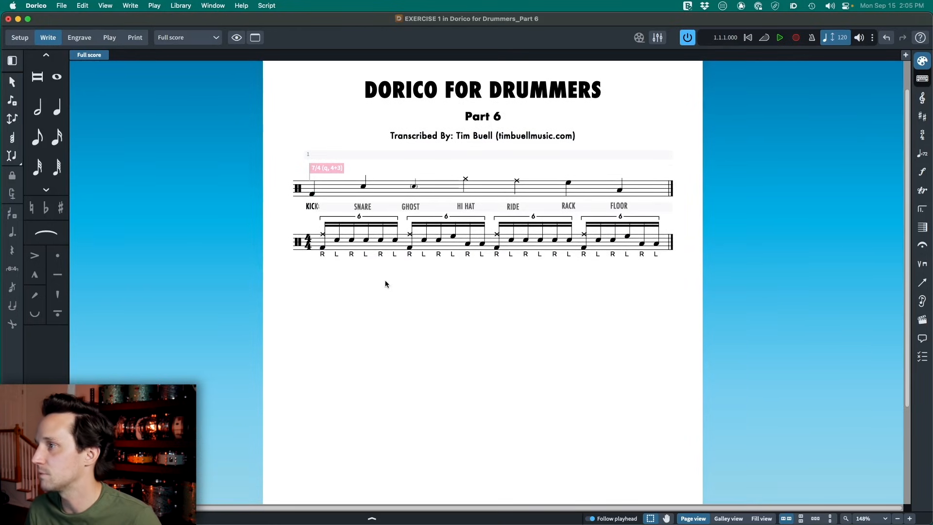
# - In Setup mode, add a third flow and name it EXERCISE 2
pyautogui.press('shift')
pyautogui.press('super+1')
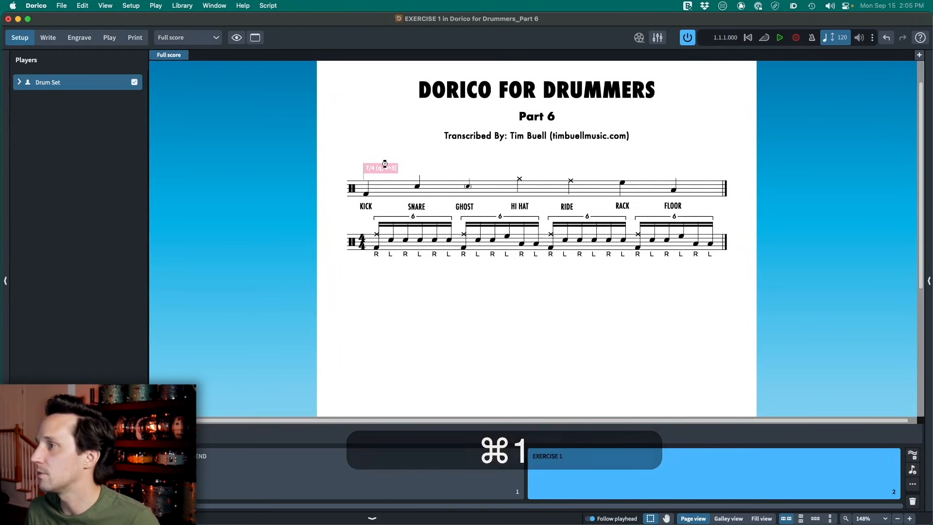
pyautogui.hotkey('shift', 'f')
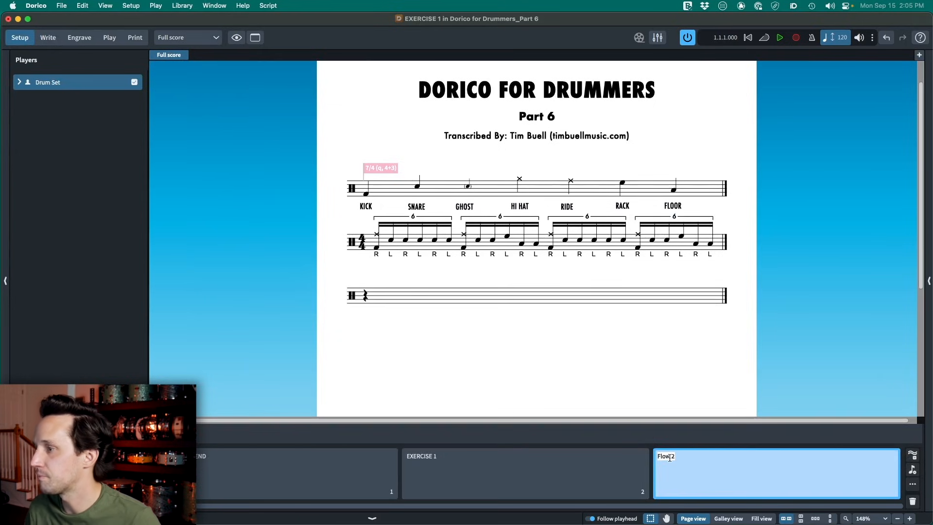
pyautogui.write('EXERICSE')
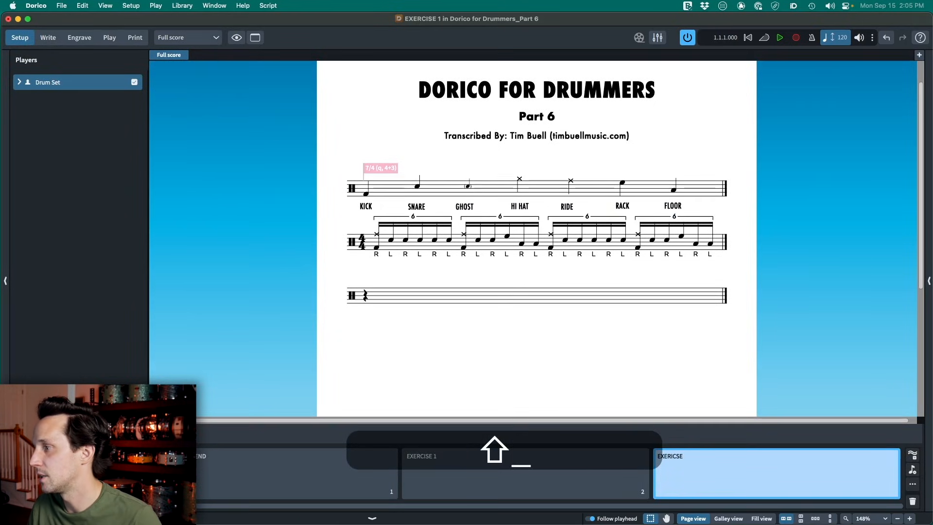
pyautogui.press('BackSpace')
pyautogui.press('BackSpace')
pyautogui.press('BackSpace')
pyautogui.press('BackSpace')
pyautogui.press('BackSpace')
pyautogui.write('CISE 2')
pyautogui.press('Return')
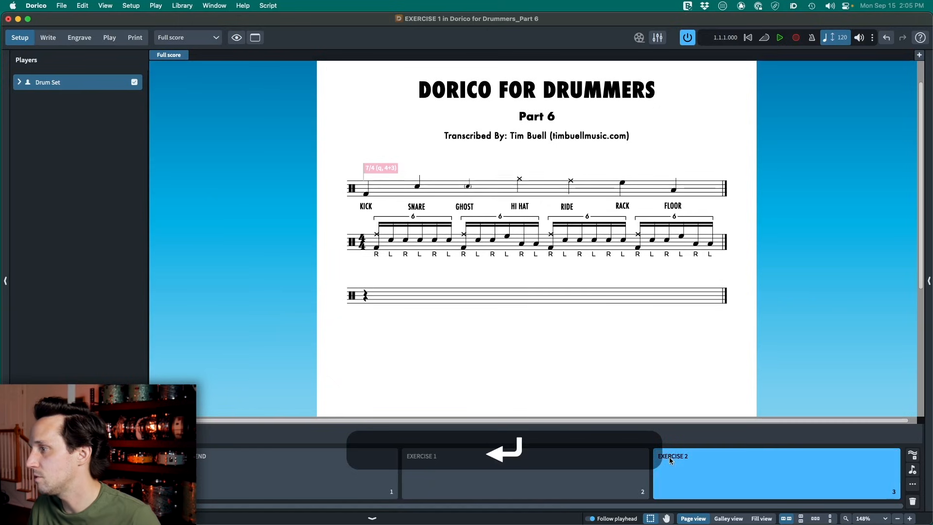
# - Check the EXERCISE 2 flow's title in the project info
pyautogui.press('super+i')
pyautogui.click(202, 79)
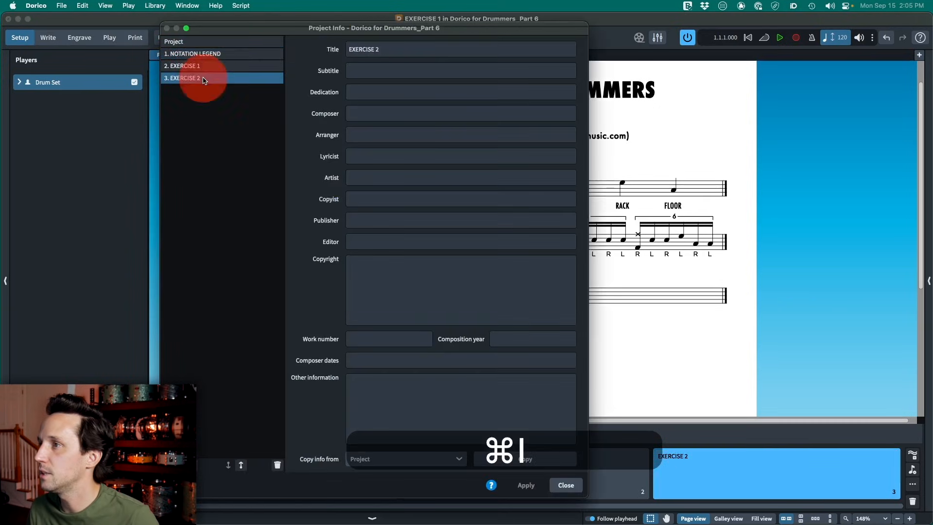
pyautogui.press('Escape')
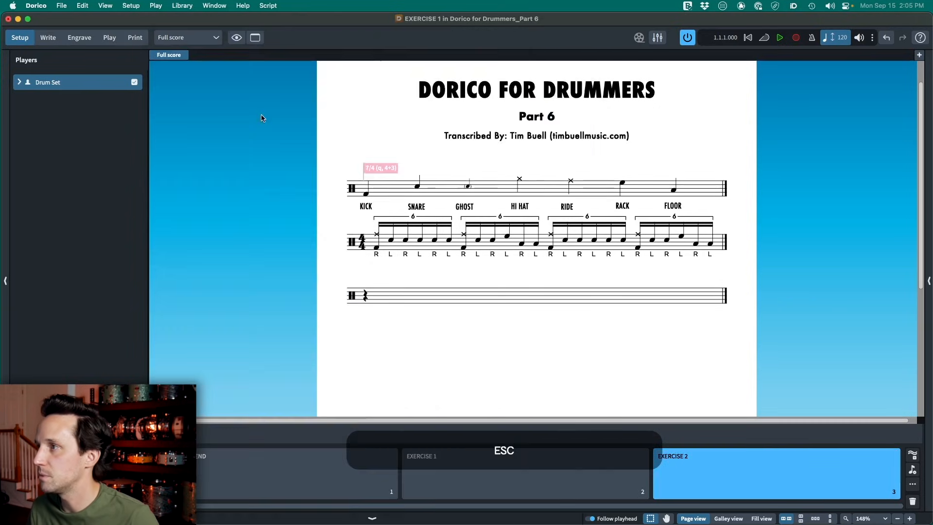
# - Start note input at the beginning of EXERCISE 2 and add a 4/4 time signature
pyautogui.doubleClick(365, 297)
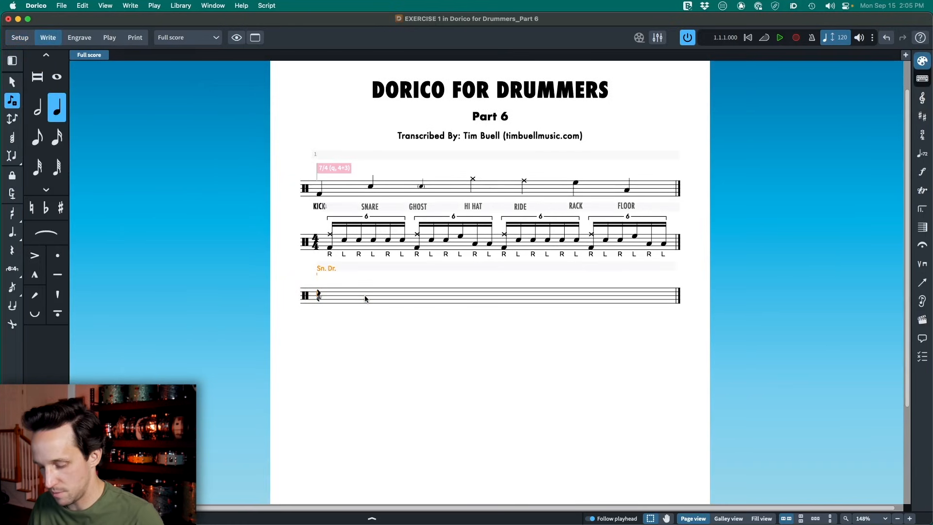
pyautogui.hotkey('shift', 'm')
pyautogui.press('Return')
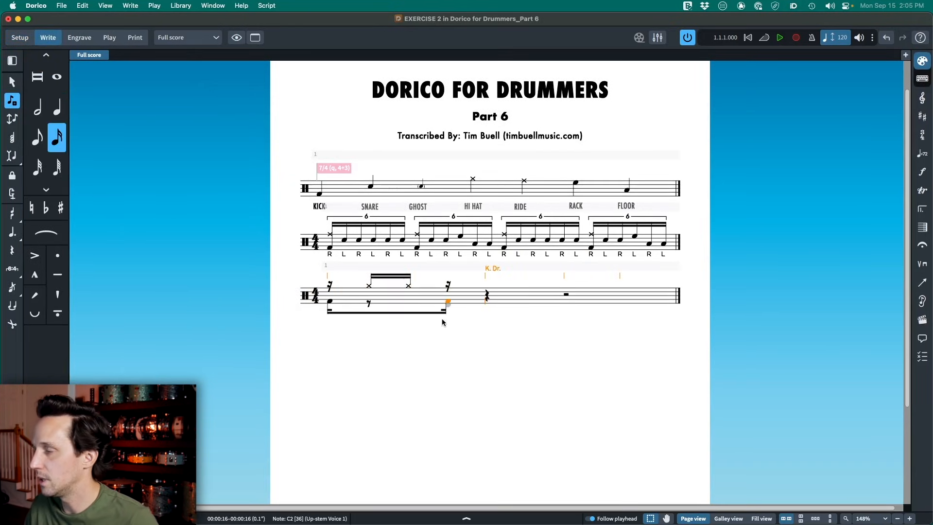
# - Enter the opening kick and hi-hat sixteenth notes in EXERCISE 2 and set its percussion voicing to Use single voice in the notation options
pyautogui.press('super+shift+l')
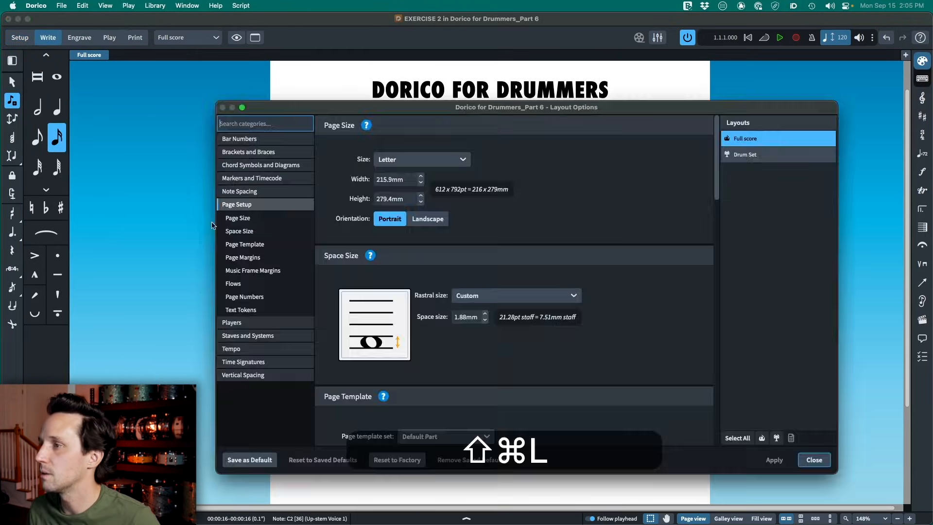
pyautogui.press('super+shift+n')
pyautogui.click(145, 305)
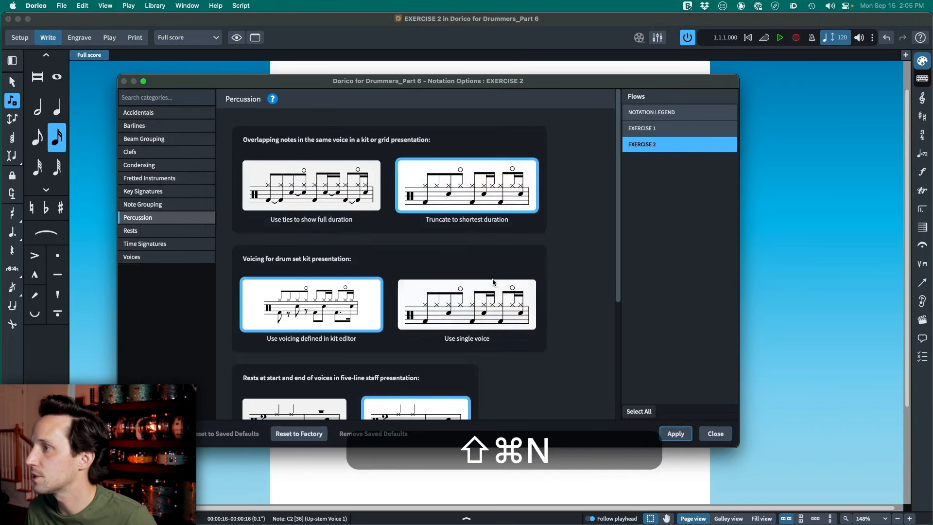
pyautogui.press('Escape')
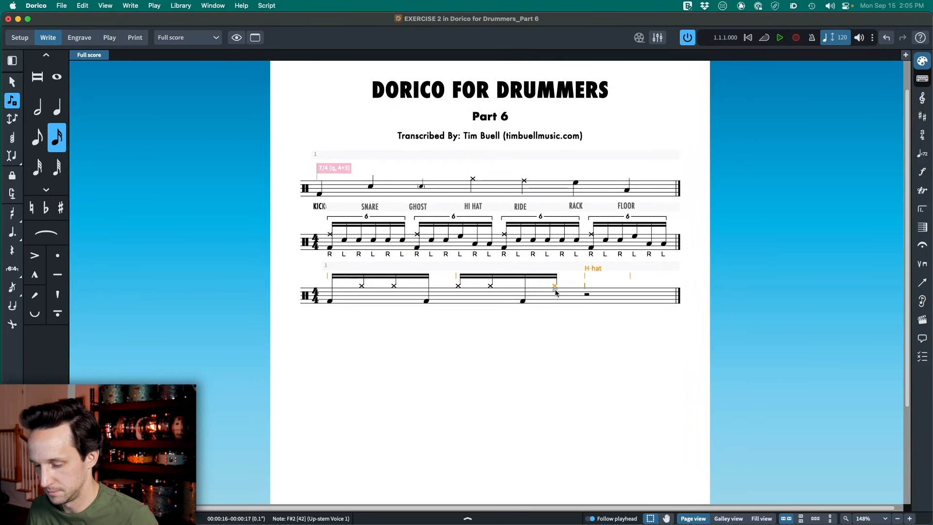
# - Add the sticking R L R L R L beneath the hi-hat notes and final snare note of EXERCISE 2
pyautogui.press('Escape')
pyautogui.hotkey('shift', 'f')
pyautogui.write('R L R L R')
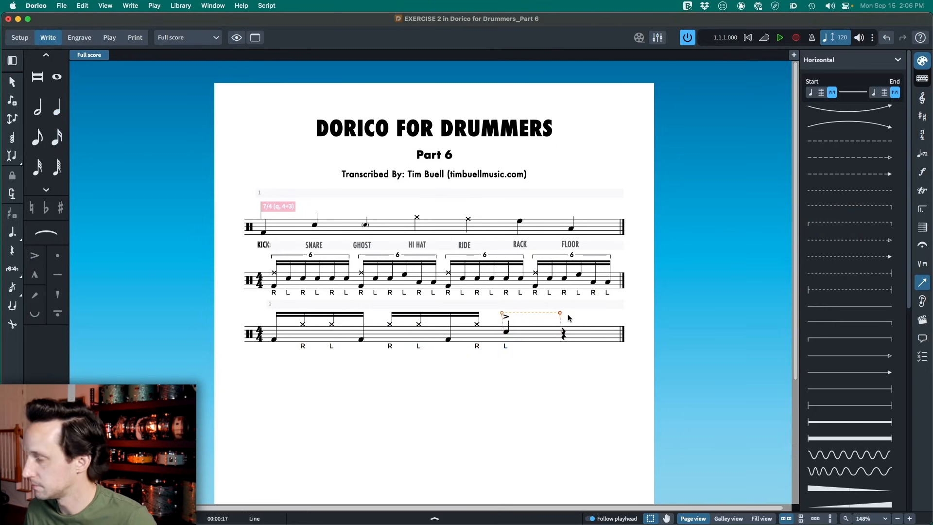
# - Add a dashed line with the text "(fill here)" above the last snare note and rest of EXERCISE 2, and save the project
pyautogui.press('cmd+3')
pyautogui.hotkey('shift', 'x')
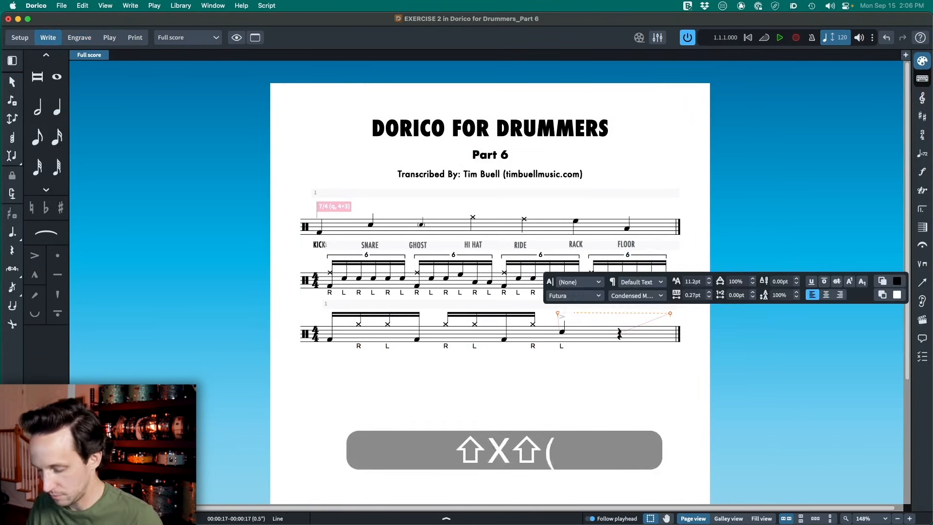
pyautogui.press('cmd+3')
pyautogui.click(588, 306)
pyautogui.press('cmd+2')
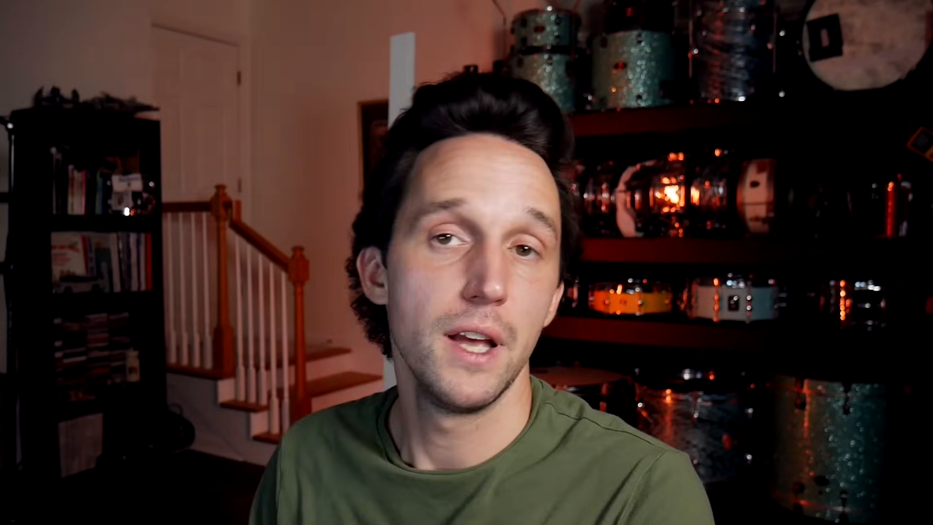
pyautogui.press('super+s')
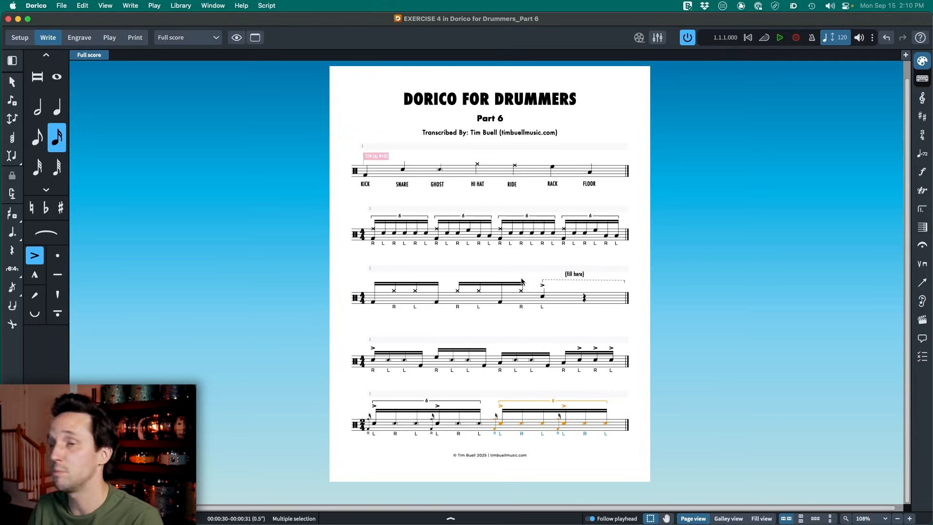
# - Switch to Engrave mode and look over the available flow headings
pyautogui.press('super')
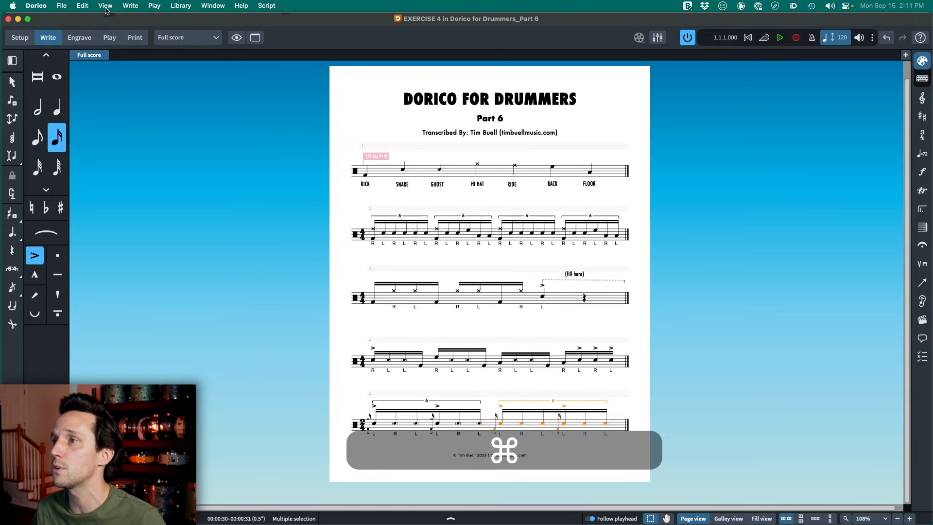
pyautogui.click(88, 40)
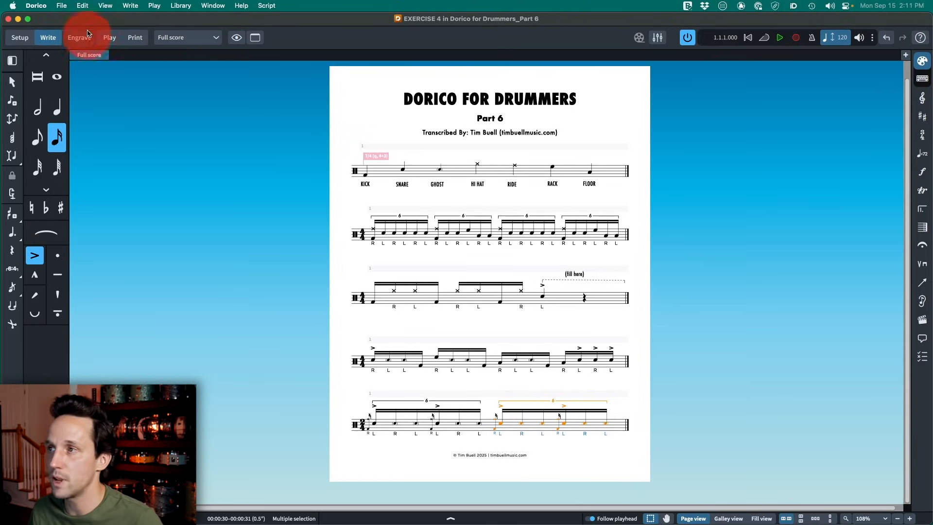
pyautogui.press('super+3')
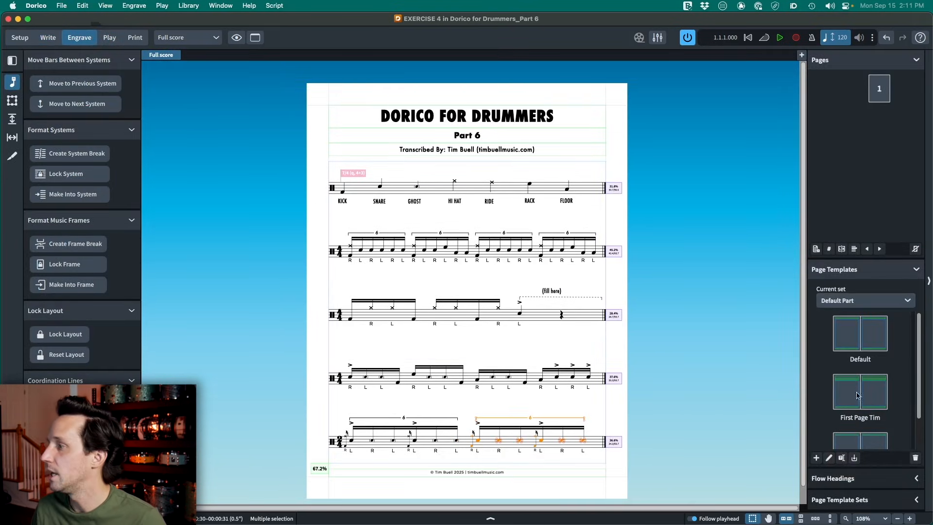
pyautogui.click(854, 477)
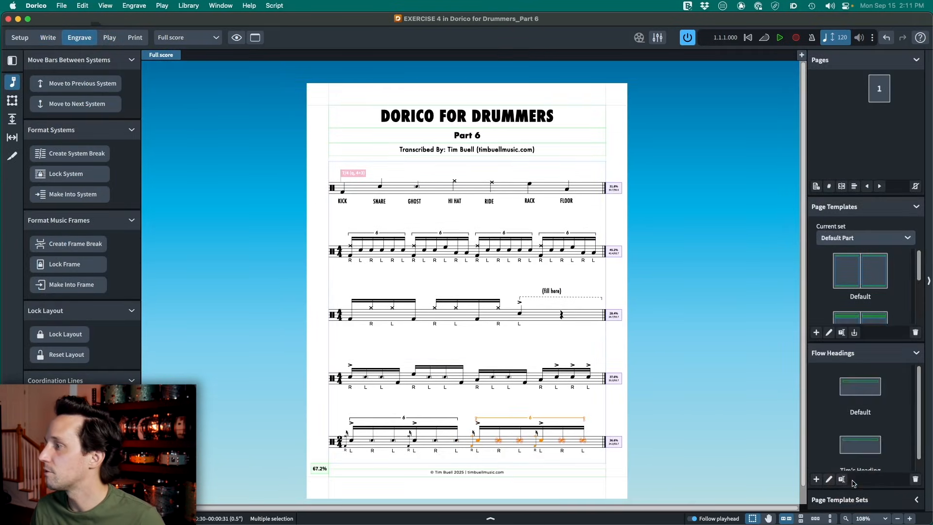
pyautogui.click(848, 360)
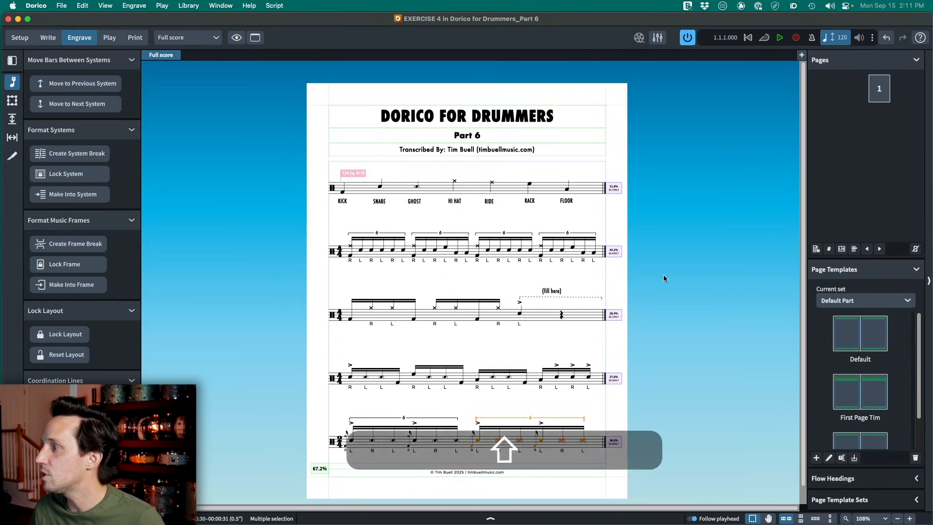
# - Examine the Default Part page templates and which of them page 1 uses
pyautogui.scroll(-1, 646, 270)
pyautogui.scroll(-1, 843, 363)
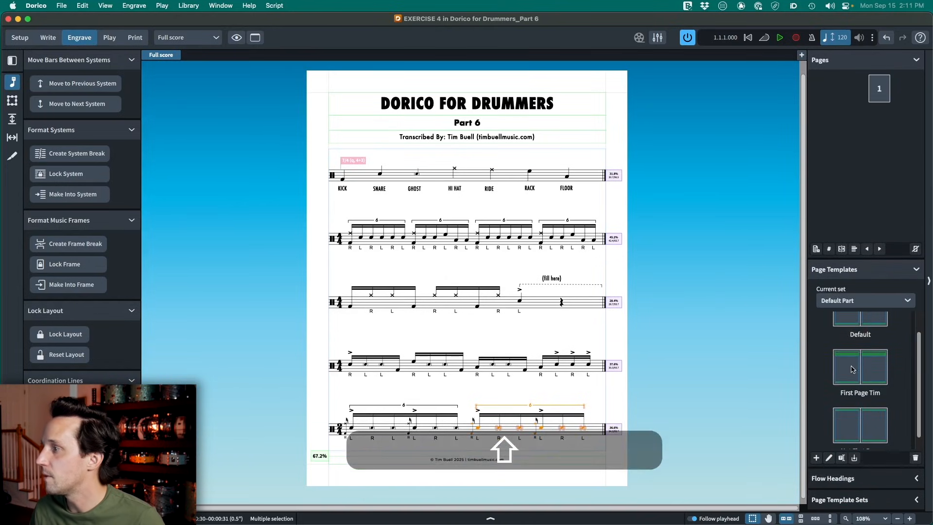
pyautogui.click(877, 97)
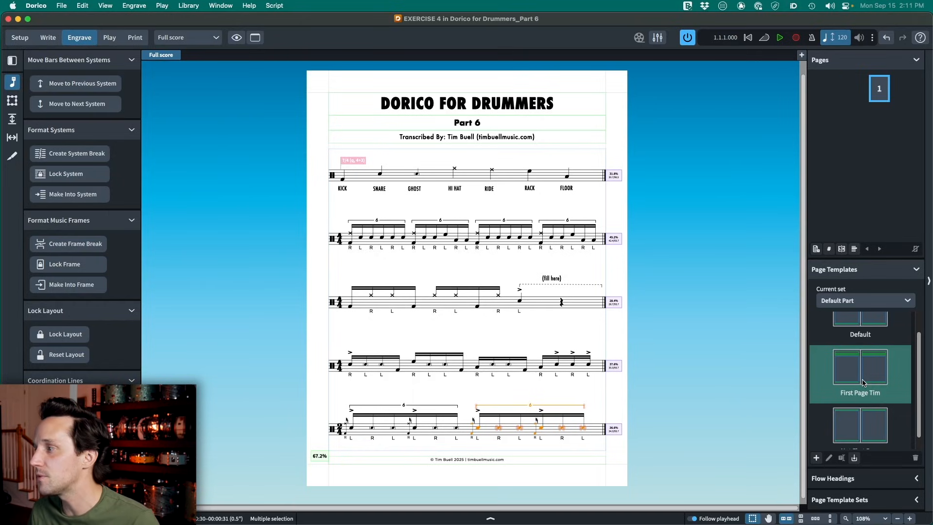
pyautogui.scroll(-1, 863, 382)
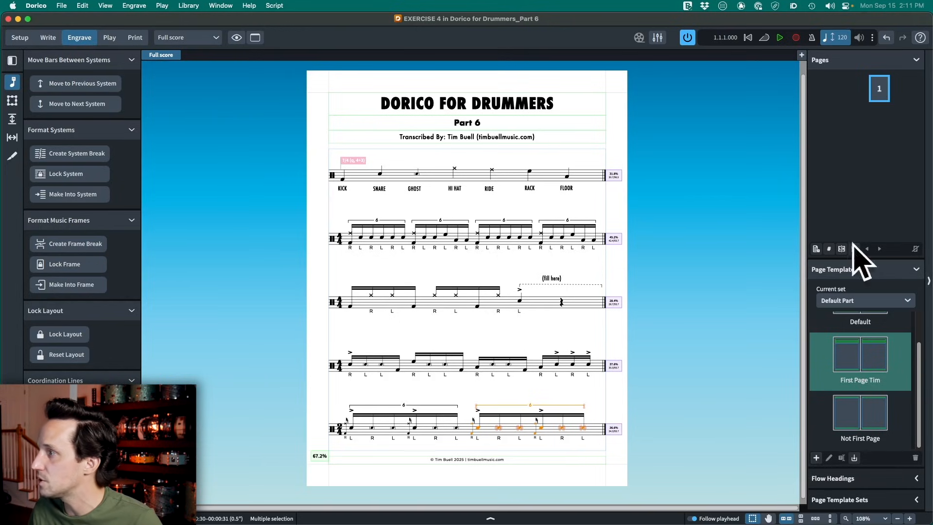
pyautogui.click(929, 229)
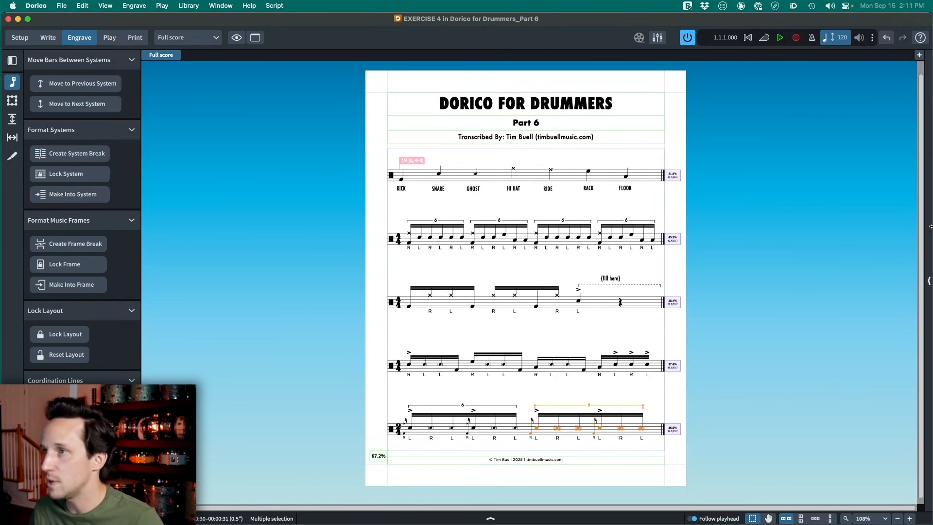
pyautogui.click(928, 281)
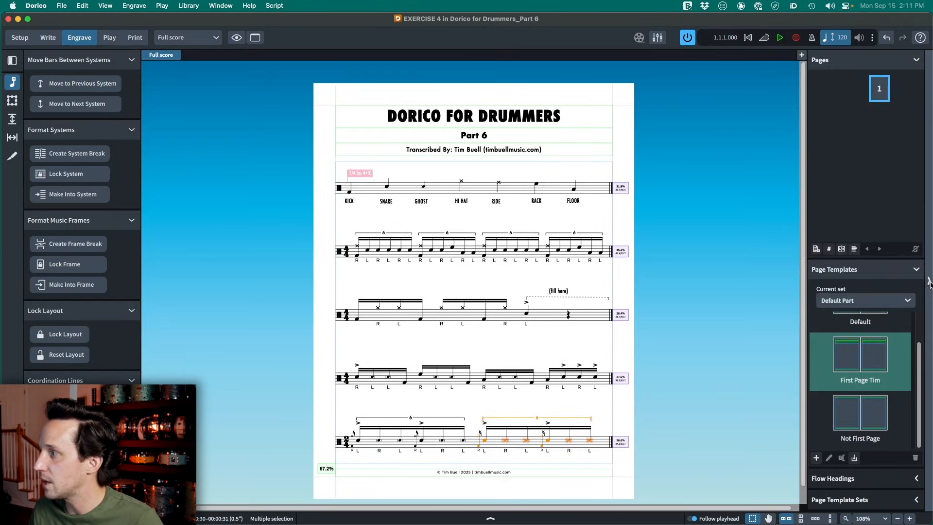
pyautogui.click(887, 276)
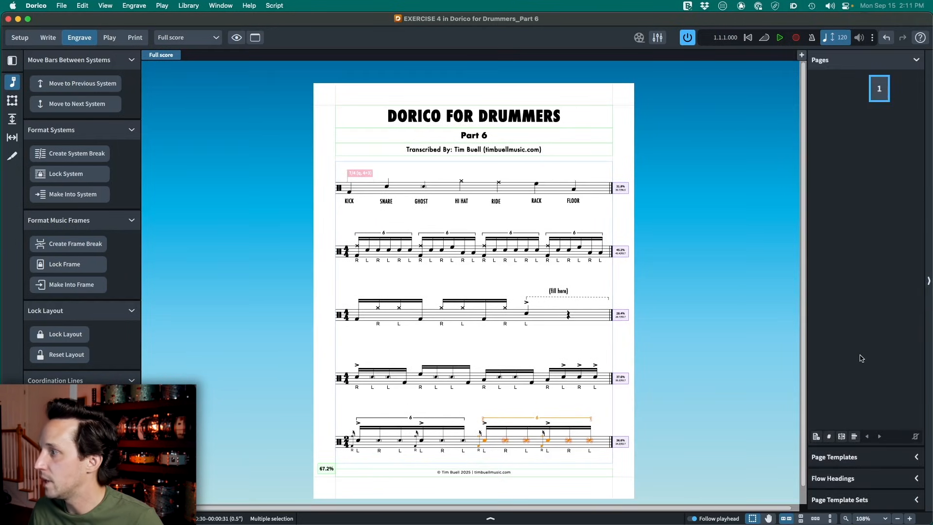
pyautogui.click(850, 457)
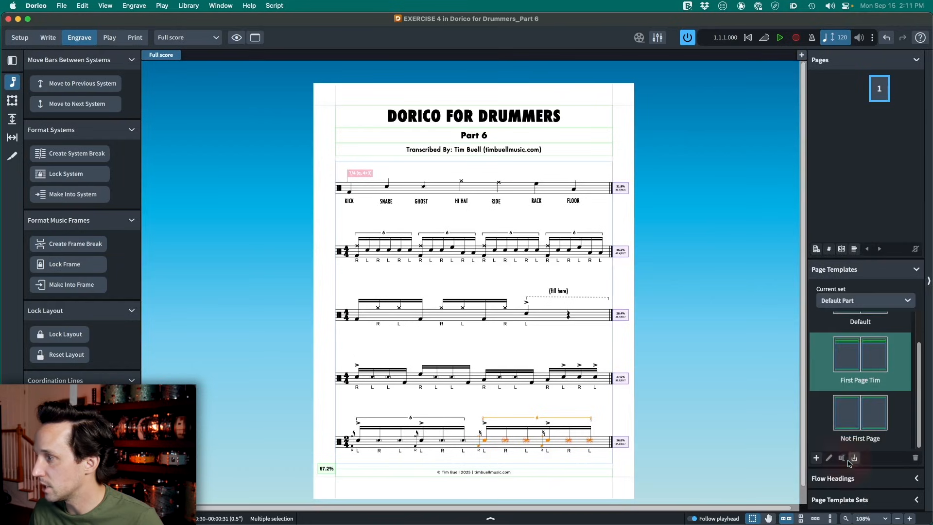
# - Create a custom page template named with the transcriber's first name plus "2 Column Exercises", based on the transcriber's First Page template
pyautogui.click(817, 458)
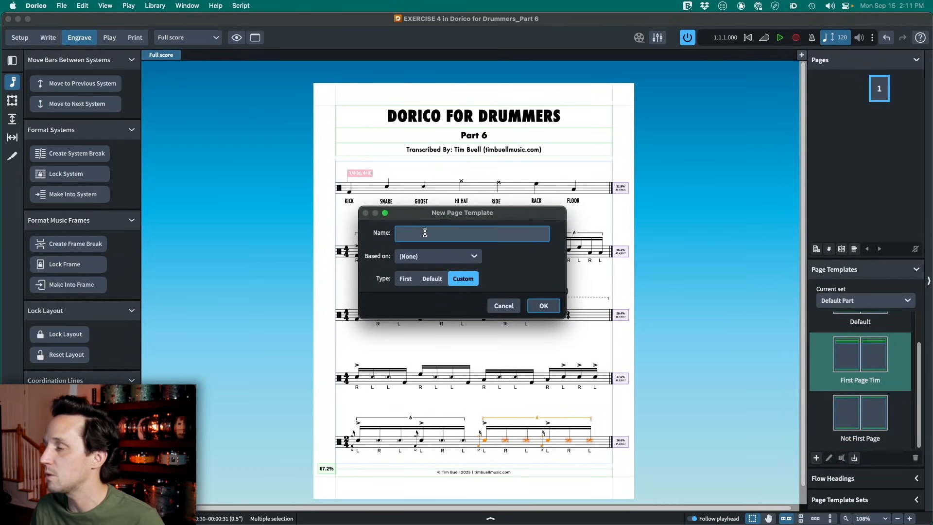
pyautogui.write('T')
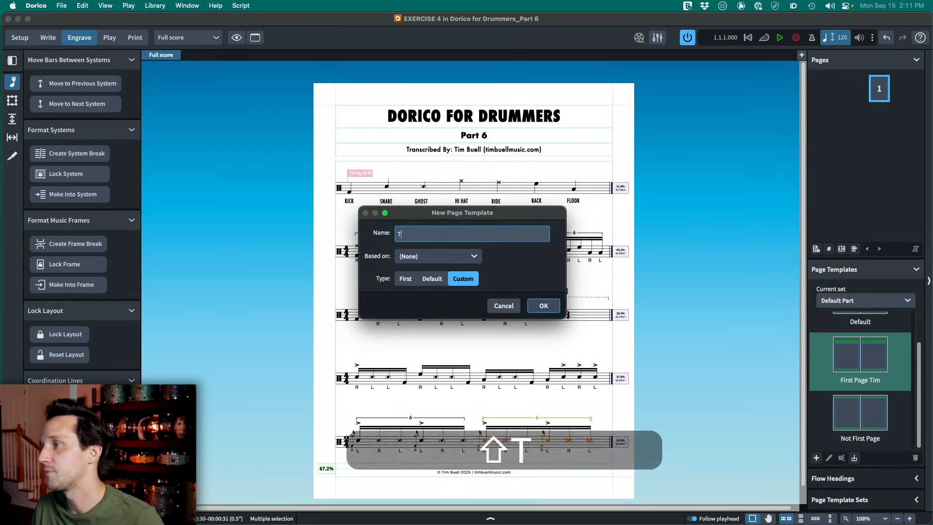
pyautogui.write('im 2 Column Exercises')
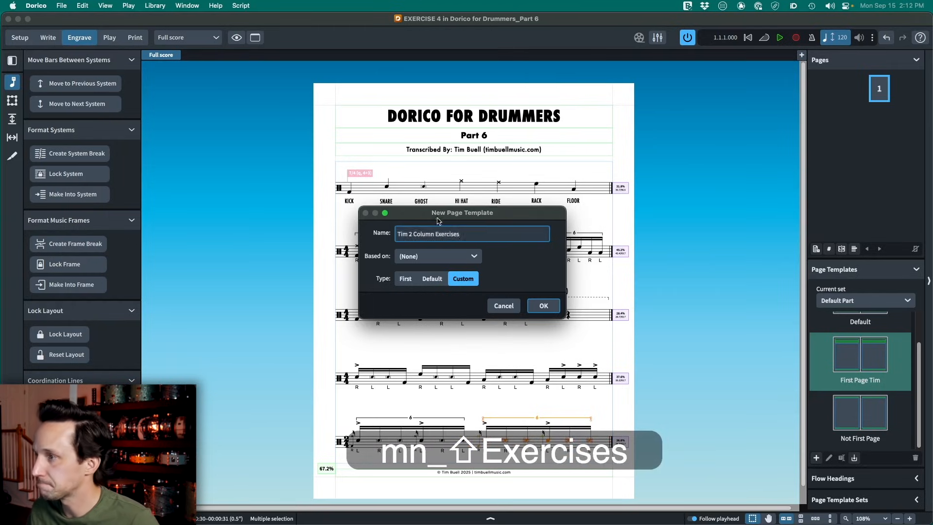
pyautogui.click(461, 257)
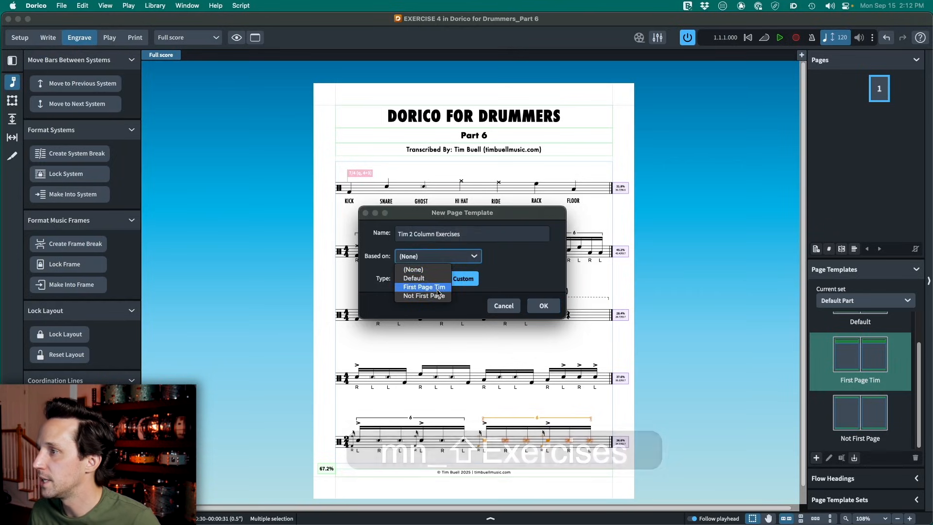
pyautogui.click(412, 287)
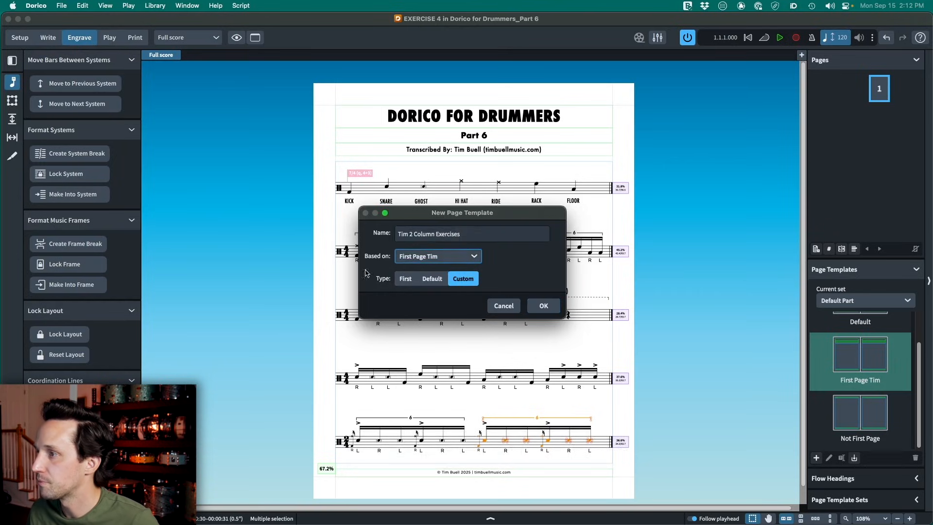
pyautogui.click(544, 306)
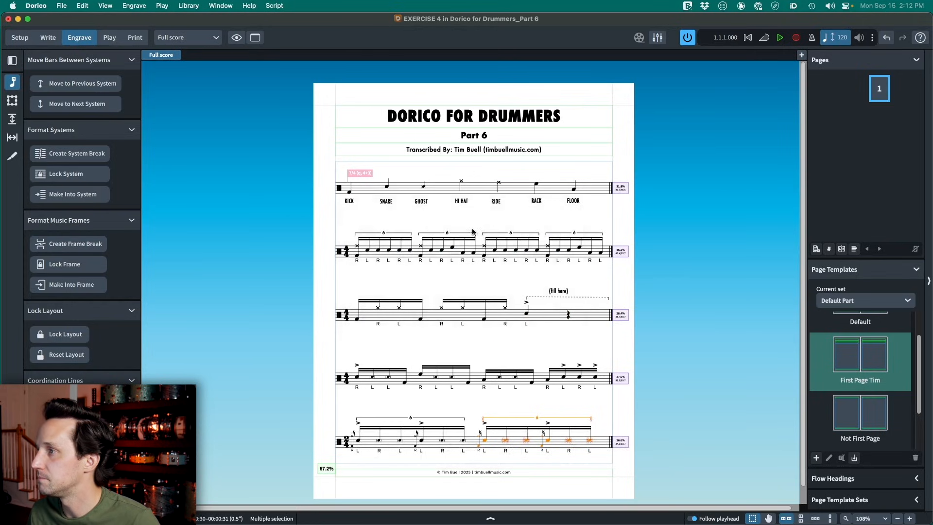
# - Open the new 2 Column Exercises page template for editing and inspect the music frame on its left page
pyautogui.scroll(-1, 659, 280)
pyautogui.scroll(-2, 851, 356)
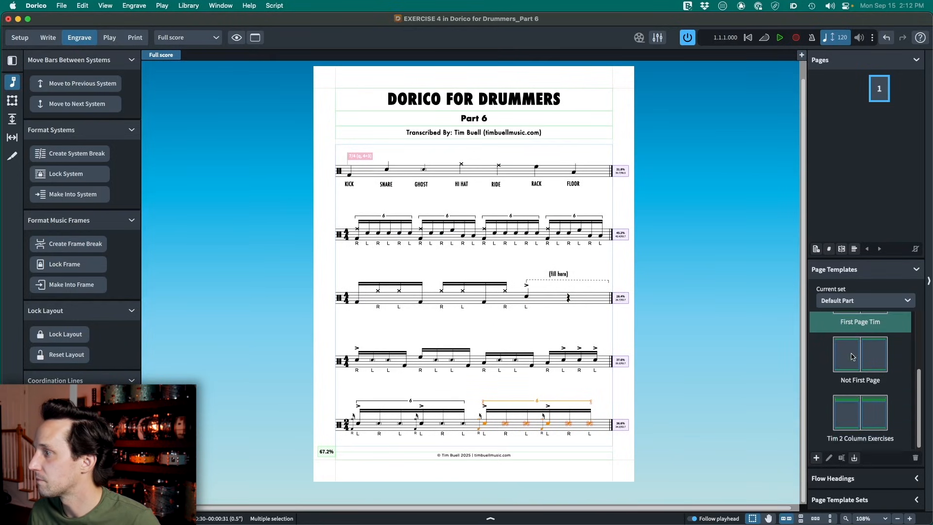
pyautogui.doubleClick(856, 411)
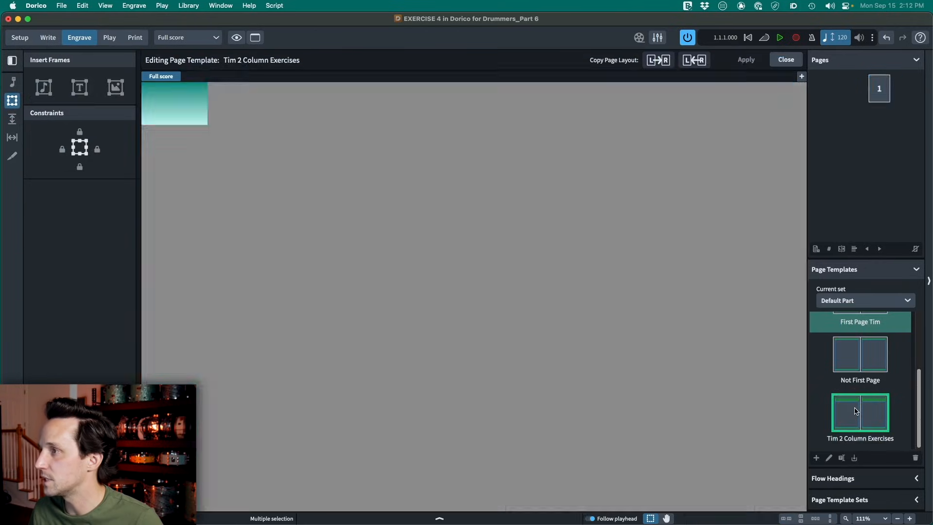
pyautogui.press('super+minus')
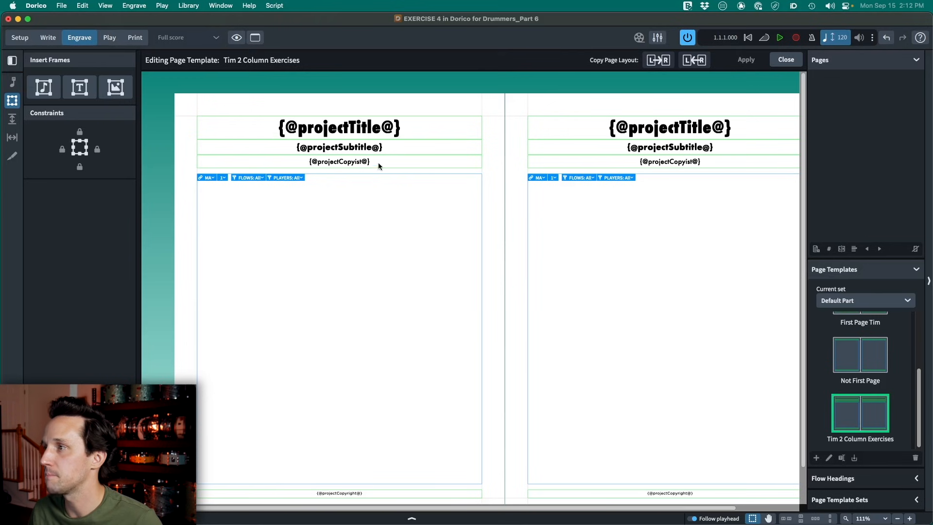
pyautogui.click(376, 174)
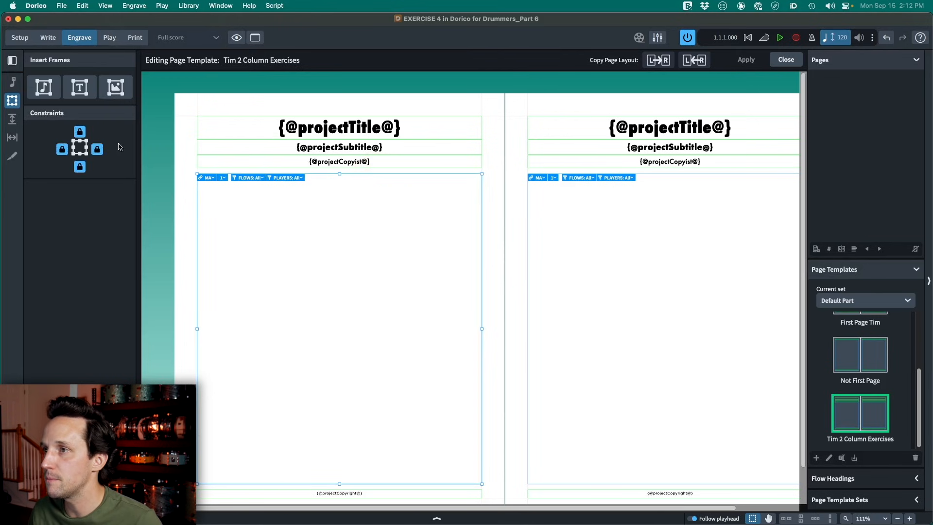
pyautogui.click(305, 178)
pyautogui.scroll(-1, 308, 285)
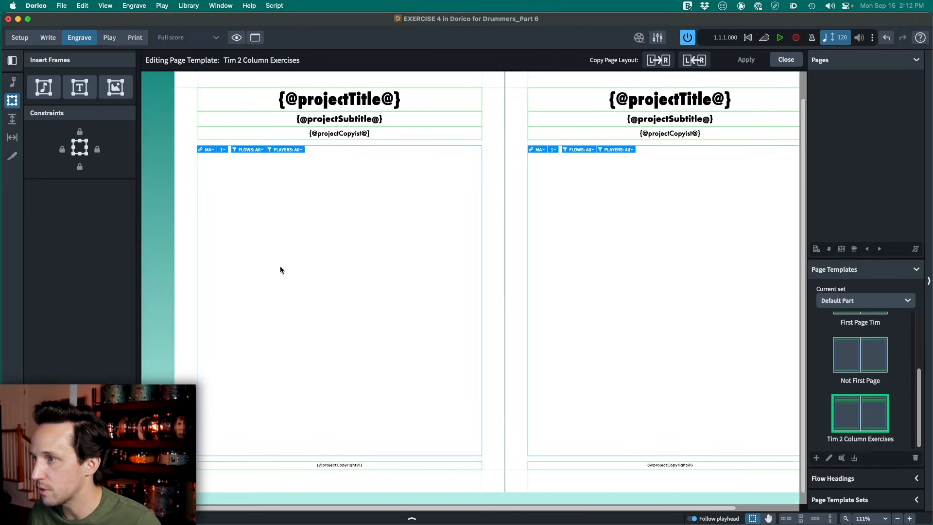
pyautogui.click(11, 100)
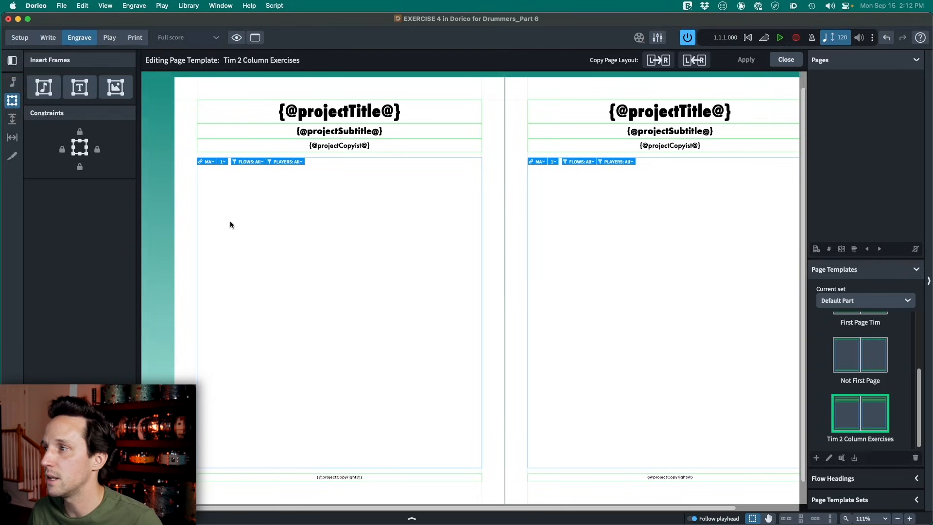
# - Shorten the left page's music frame to a full-width strip about 35 mm tall and lower it slightly below the copyist text
pyautogui.click(327, 160)
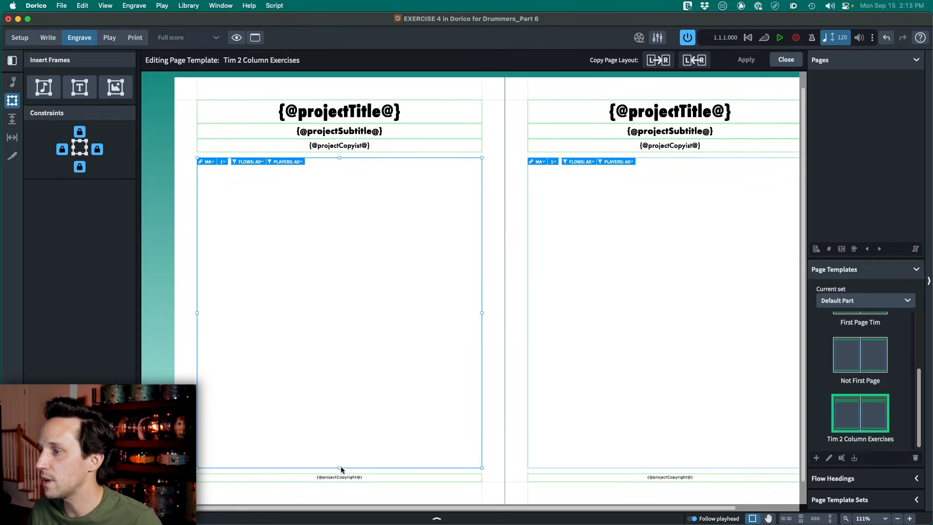
pyautogui.moveTo(339, 466); pyautogui.dragTo(340, 206)
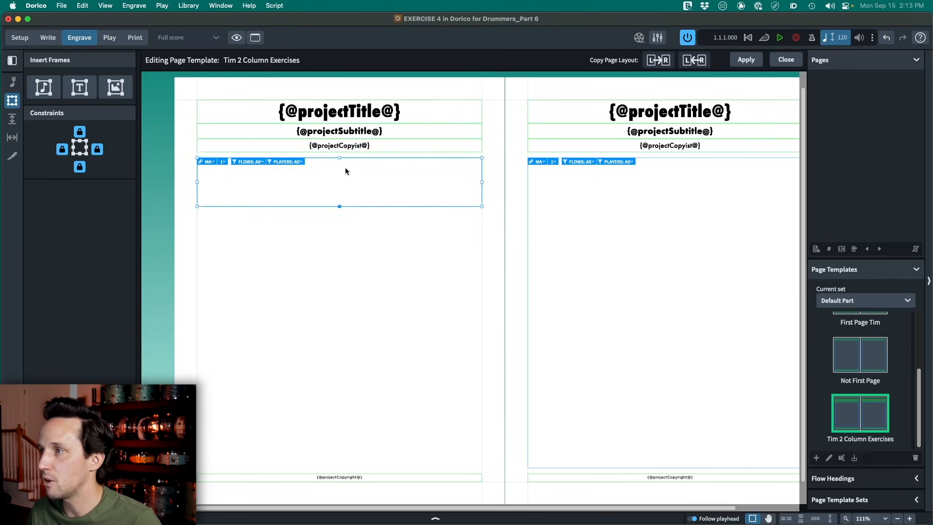
pyautogui.click(350, 159)
pyautogui.moveTo(350, 159); pyautogui.dragTo(349, 165)
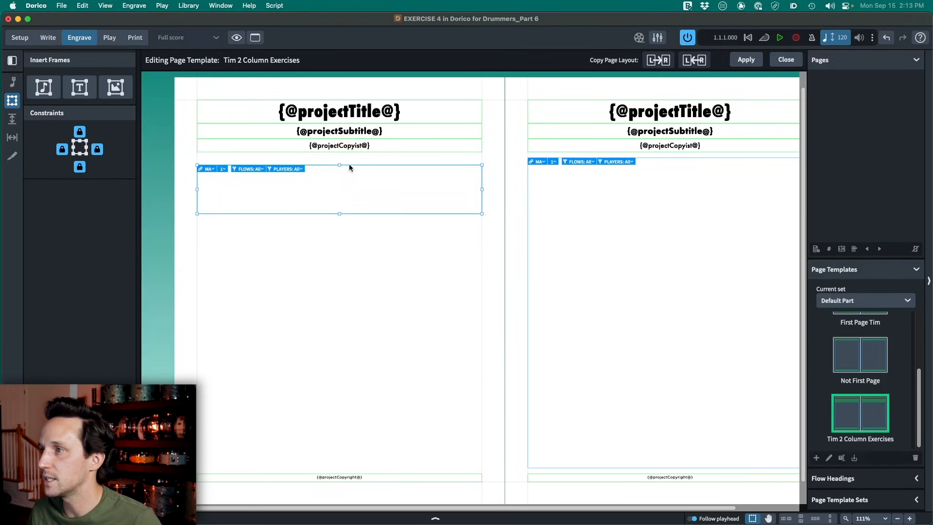
pyautogui.click(362, 270)
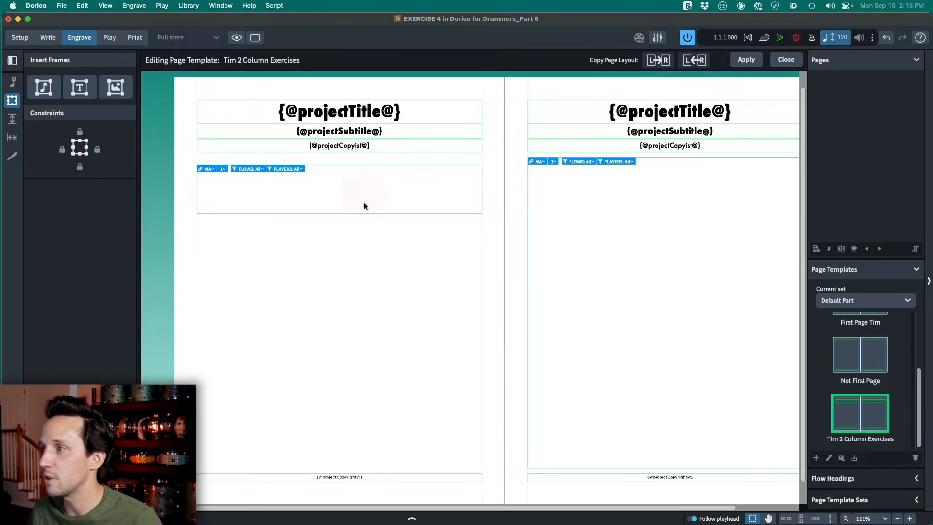
pyautogui.click(348, 213)
pyautogui.moveTo(339, 215); pyautogui.dragTo(338, 219)
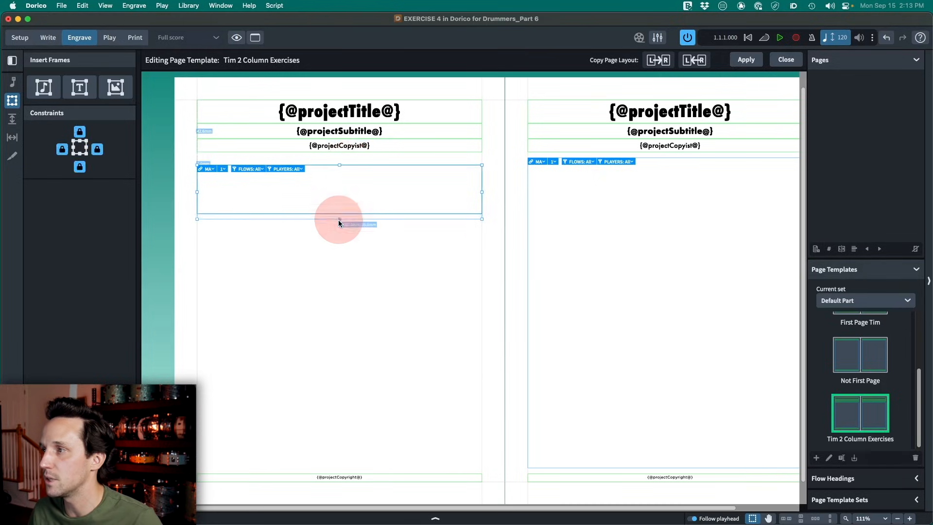
pyautogui.click(332, 270)
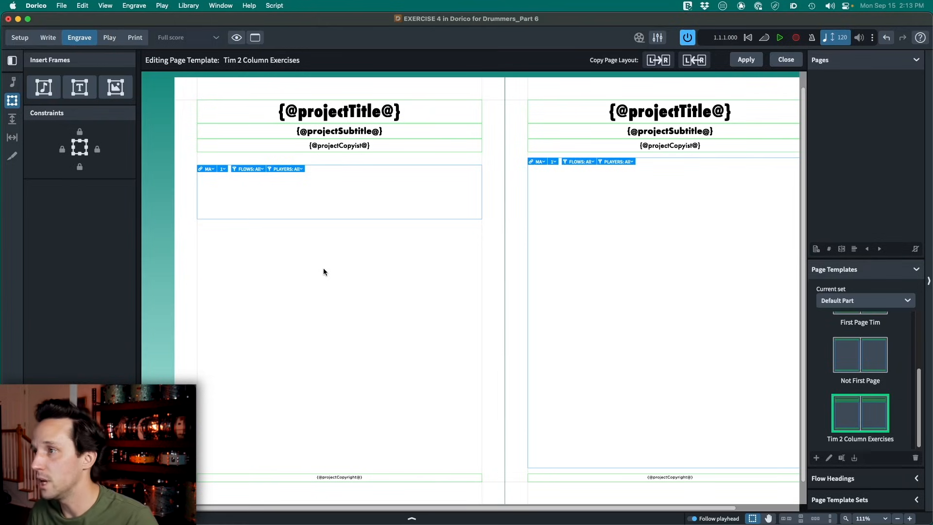
# - Insert a new music frame about 92 mm wide and 99 mm tall below the strip, and display the rulers and grid
pyautogui.click(43, 90)
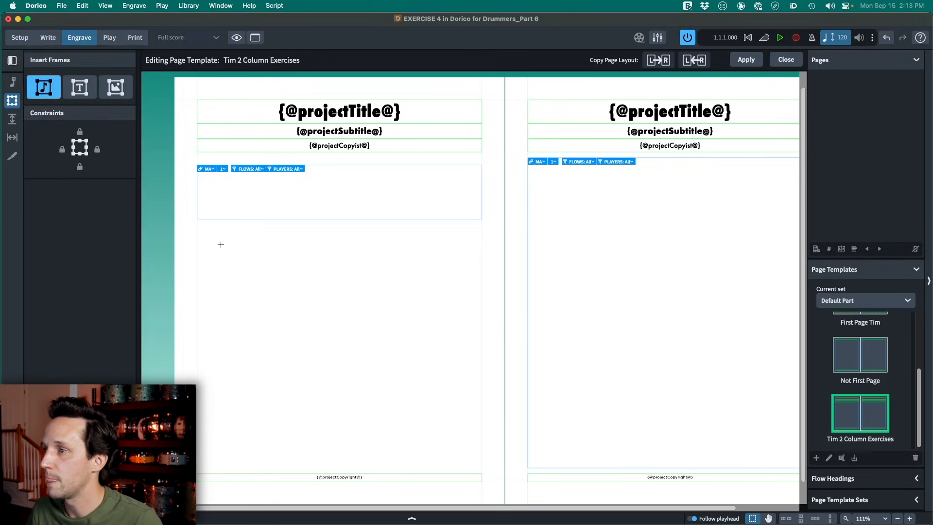
pyautogui.moveTo(216, 241); pyautogui.dragTo(357, 391)
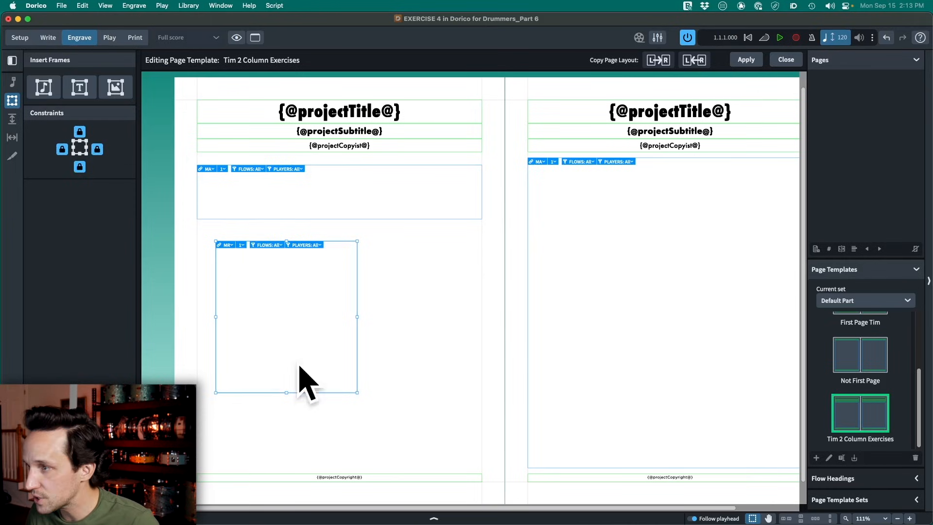
pyautogui.click(134, 6)
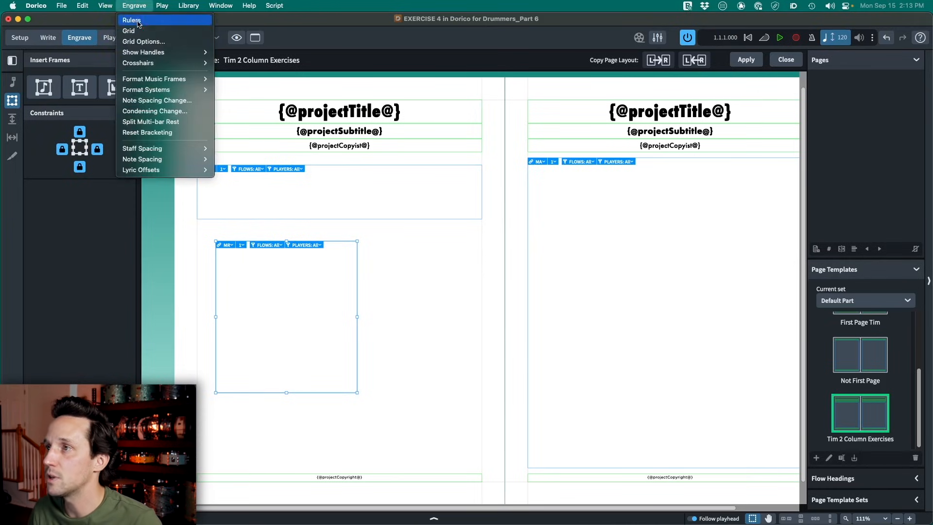
pyautogui.click(131, 20)
pyautogui.click(137, 6)
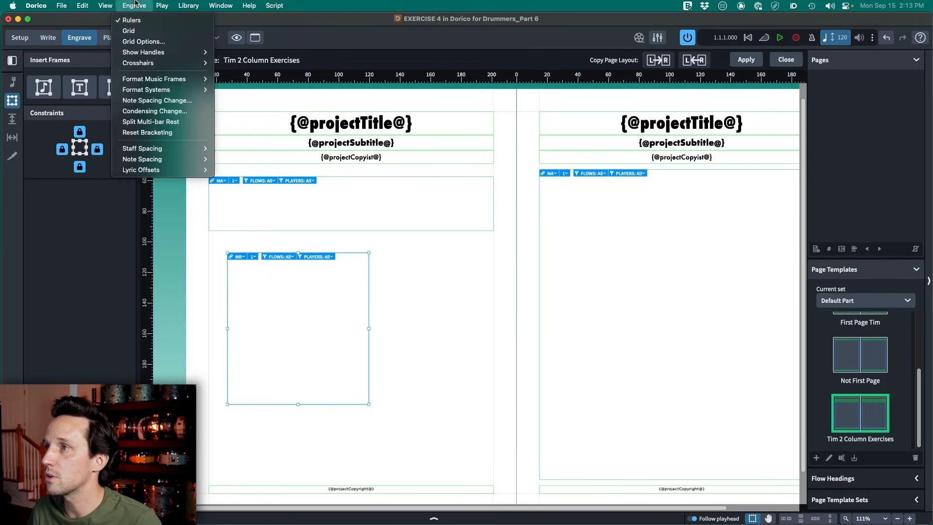
pyautogui.click(130, 29)
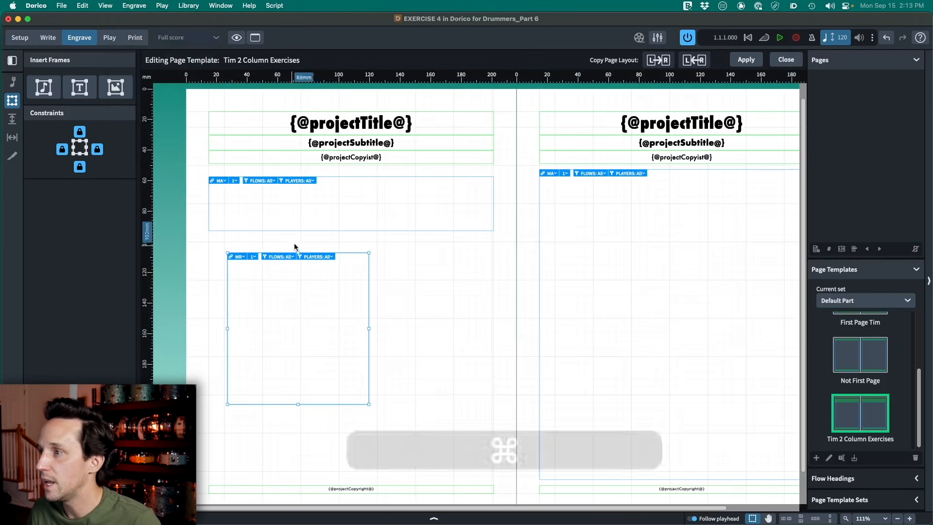
# - Fit the new frame to the left margin as a column about 89 mm wide, reaching from about 100 mm down to 250 mm
pyautogui.scroll(5, 291, 247)
pyautogui.hscroll(-3, 339, 267)
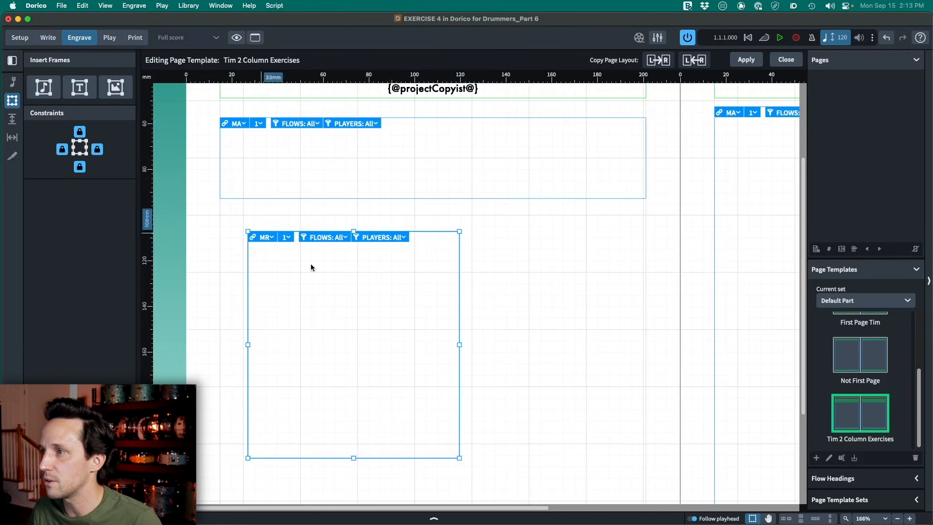
pyautogui.moveTo(461, 276); pyautogui.dragTo(436, 280)
pyautogui.click(217, 215)
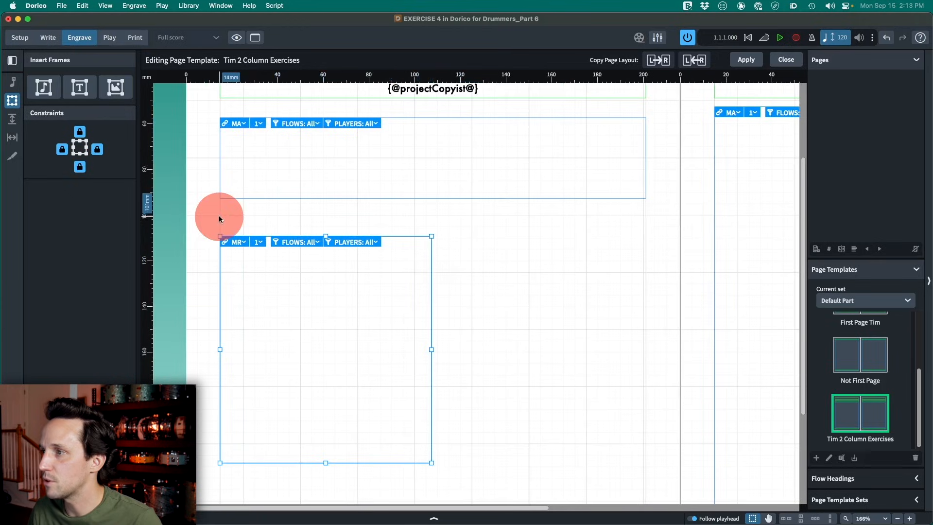
pyautogui.click(411, 235)
pyautogui.moveTo(410, 233); pyautogui.dragTo(406, 215)
pyautogui.moveTo(431, 328)
pyautogui.mouseDown()
pyautogui.moveTo(414, 332)
pyautogui.moveTo(424, 330)
pyautogui.mouseUp()
pyautogui.scroll(-5, 386, 347)
pyautogui.moveTo(322, 300); pyautogui.dragTo(325, 416)
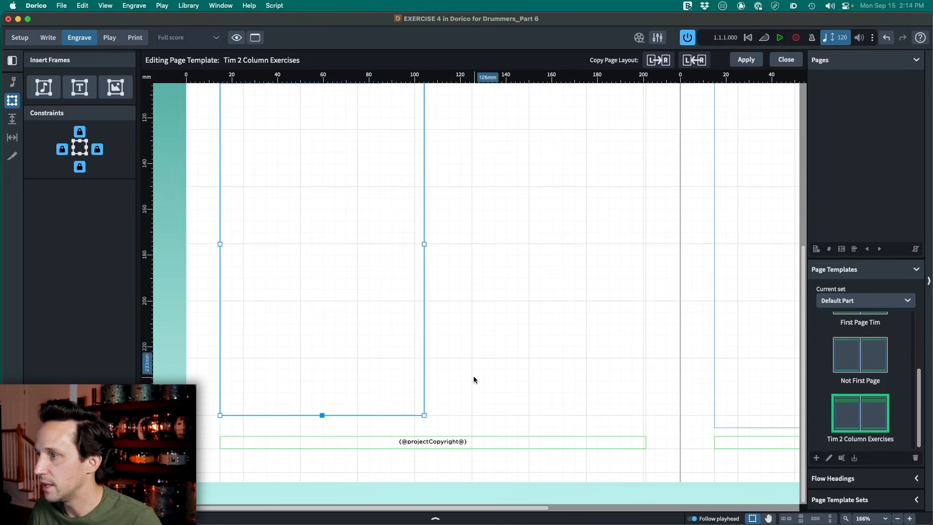
# - Insert another music frame about 58 mm wide and 62 mm tall, aligned with the right margin and the first column's upper edge
pyautogui.scroll(-3, 478, 256)
pyautogui.scroll(-2, 478, 256)
pyautogui.scroll(2, 413, 243)
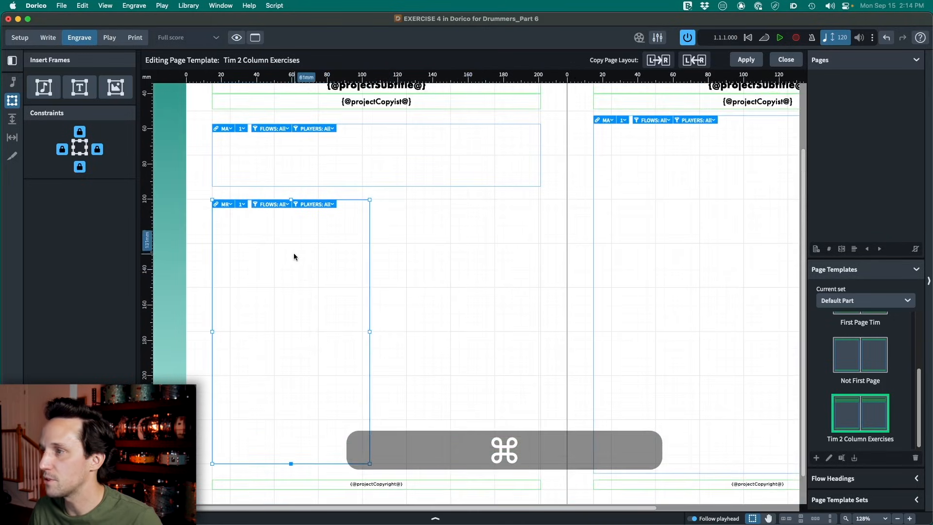
pyautogui.click(48, 91)
pyautogui.moveTo(416, 224); pyautogui.dragTo(519, 333)
pyautogui.moveTo(516, 244); pyautogui.dragTo(537, 222)
pyautogui.scroll(4, 404, 197)
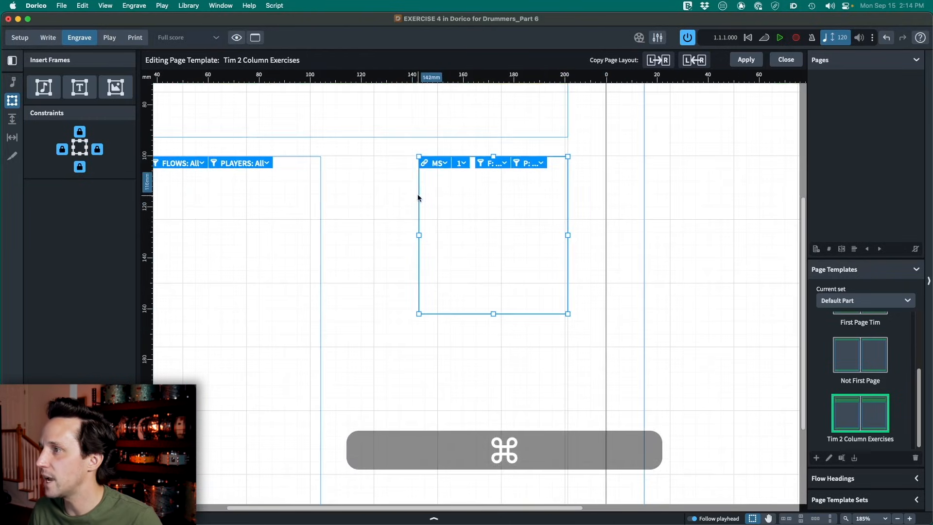
pyautogui.moveTo(417, 202); pyautogui.dragTo(417, 195)
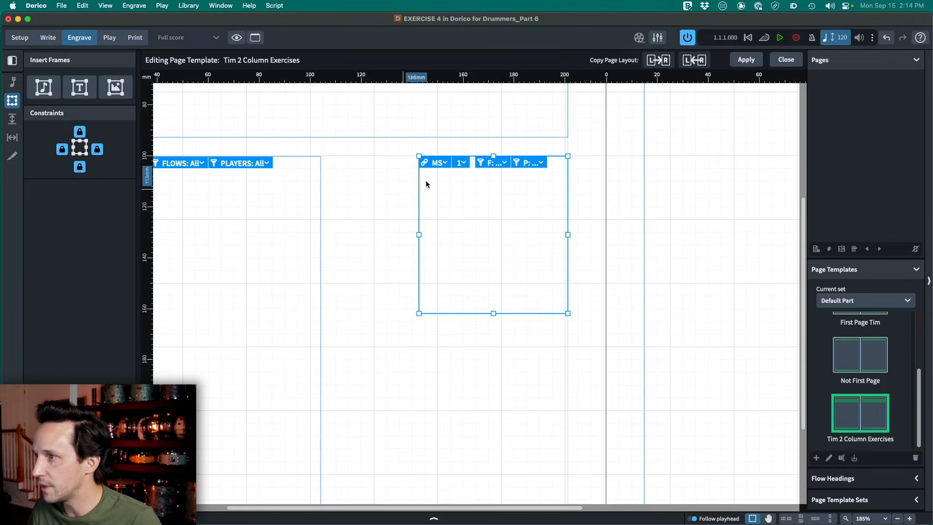
# - Hide the grid and widen the second column's frame toward the first column to about 89 mm
pyautogui.click(134, 6)
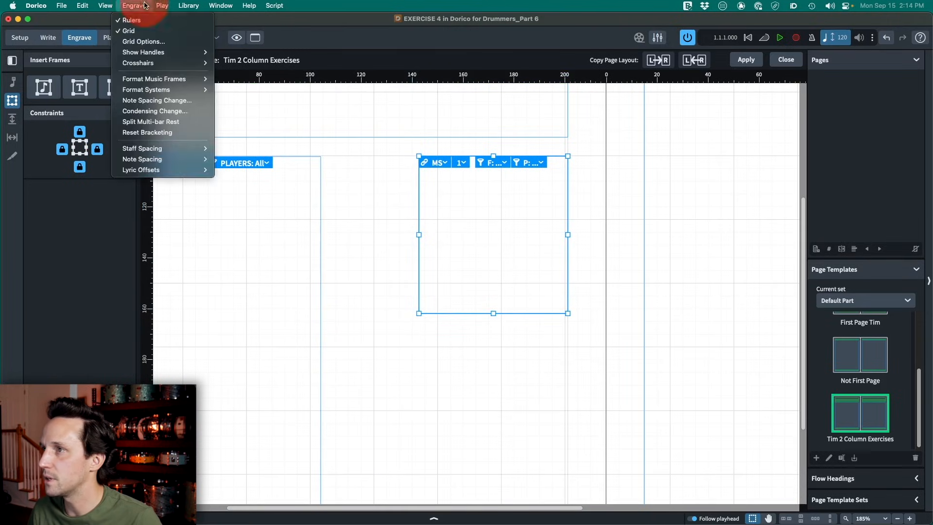
pyautogui.click(143, 33)
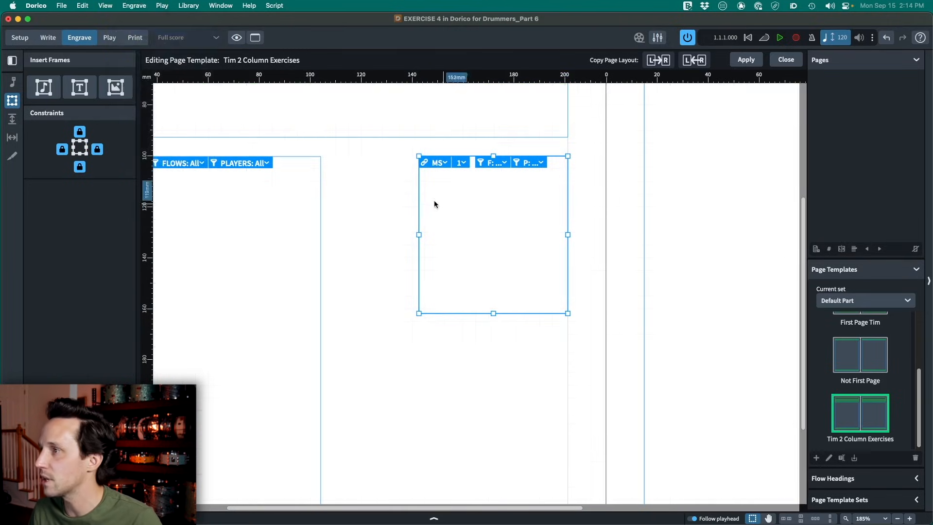
pyautogui.click(420, 222)
pyautogui.moveTo(420, 223); pyautogui.dragTo(341, 250)
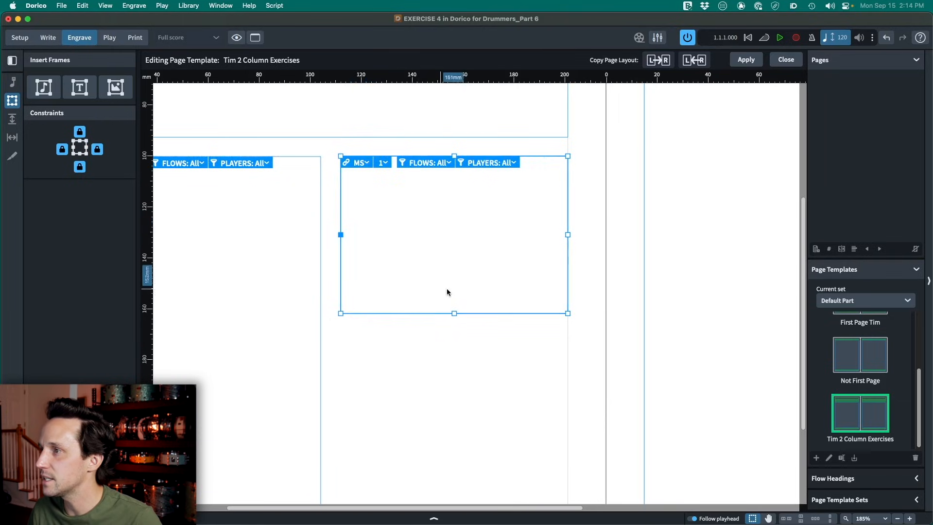
# - Extend the second column's frame down level with the first column's lower edge and show the grid again
pyautogui.scroll(-3, 457, 273)
pyautogui.moveTo(453, 242); pyautogui.dragTo(460, 465)
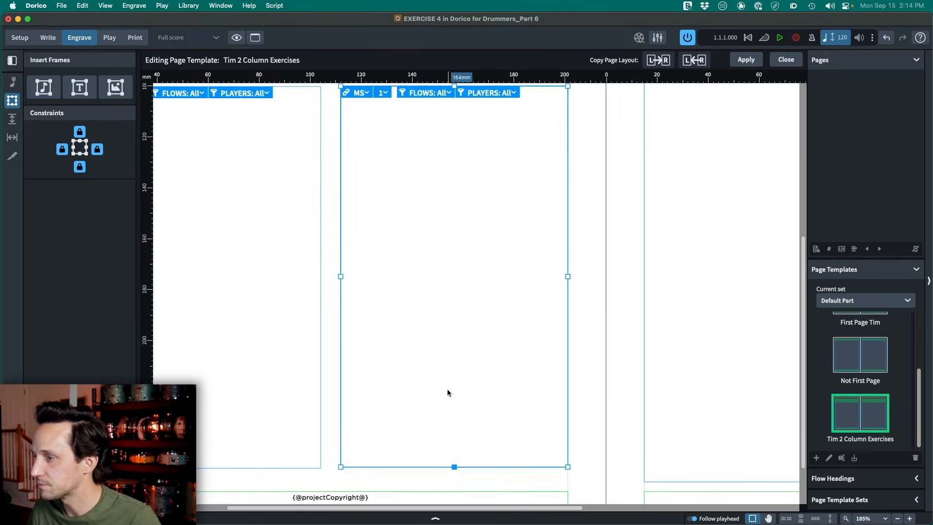
pyautogui.click(134, 5)
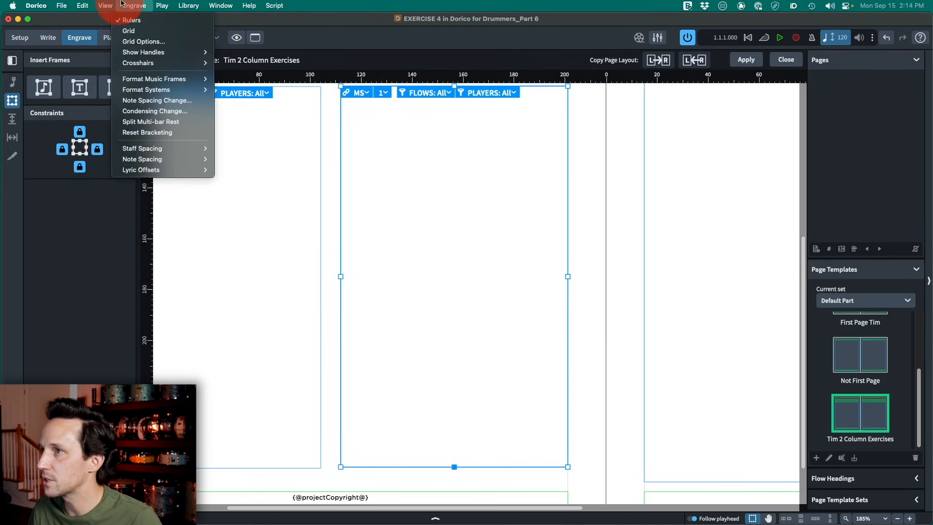
pyautogui.click(146, 31)
pyautogui.moveTo(454, 467); pyautogui.dragTo(452, 466)
# - Check the alignment and spacing of the strip and the two column frames on the left page
pyautogui.scroll(-5, 413, 311)
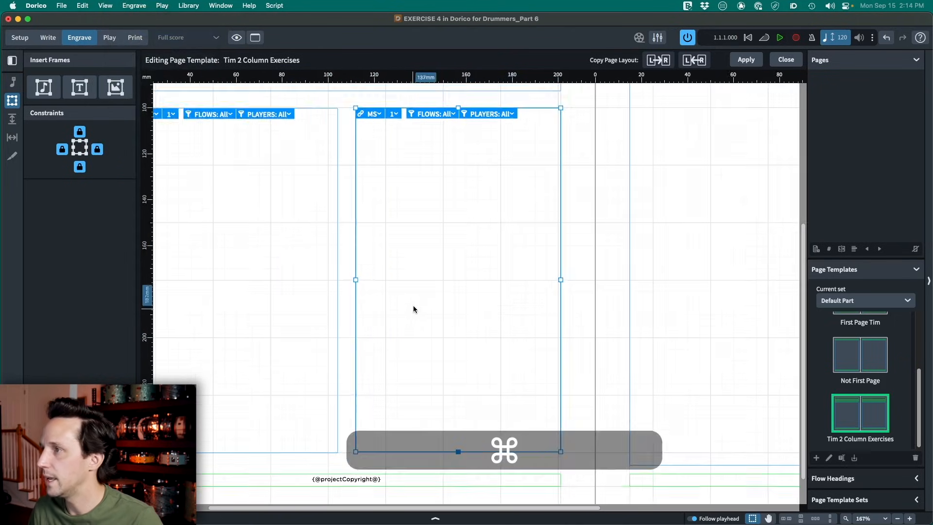
pyautogui.hscroll(1, 426, 292)
pyautogui.click(333, 172)
pyautogui.scroll(1, 306, 180)
pyautogui.scroll(1, 305, 181)
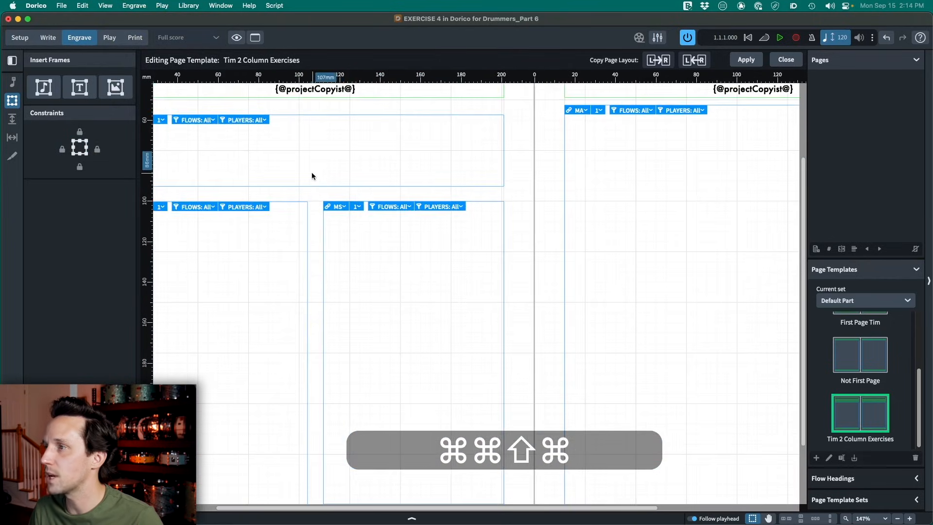
pyautogui.scroll(1, 313, 175)
pyautogui.scroll(-2, 363, 248)
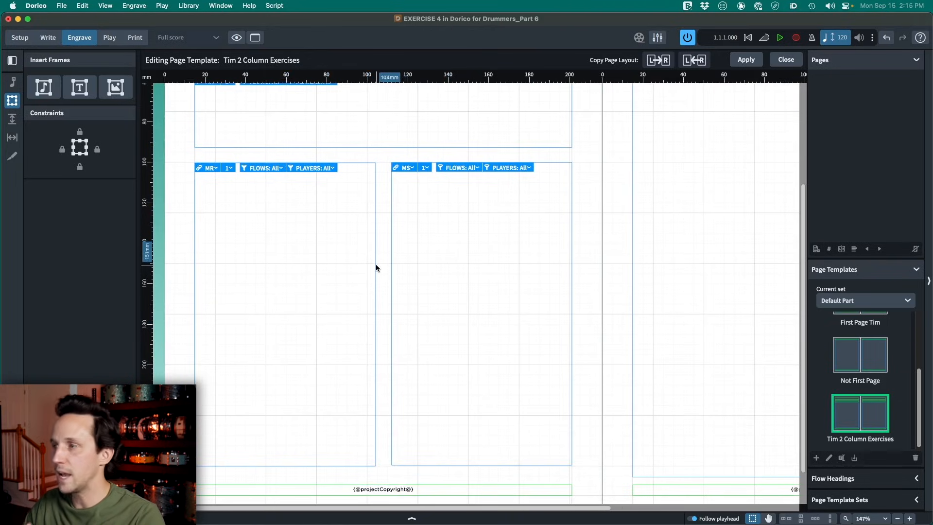
pyautogui.scroll(2, 389, 269)
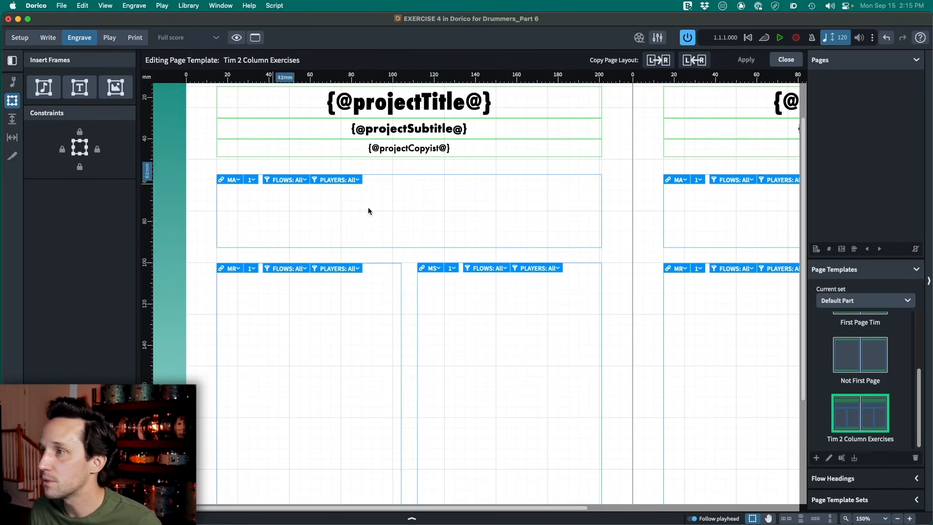
# - Filter the full-width strip frame to show only the NOTATION LEGEND flow
pyautogui.click(304, 180)
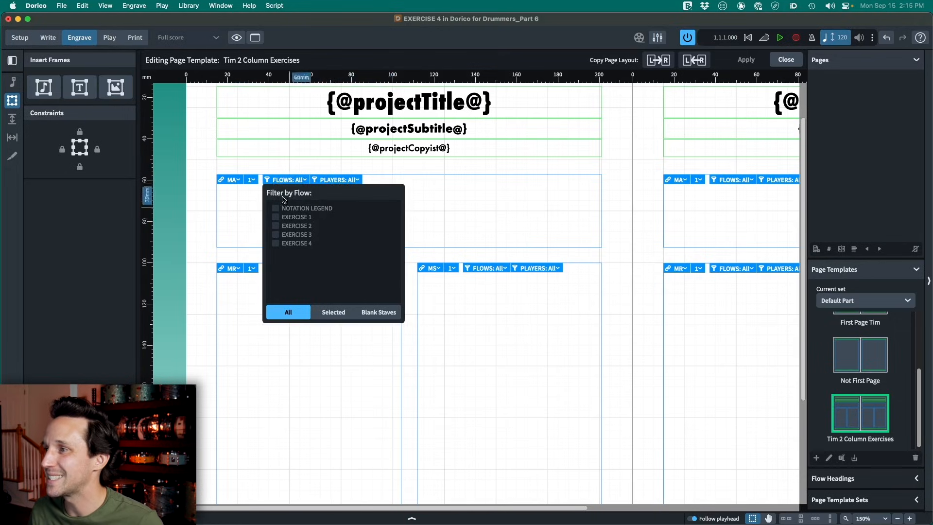
pyautogui.click(291, 311)
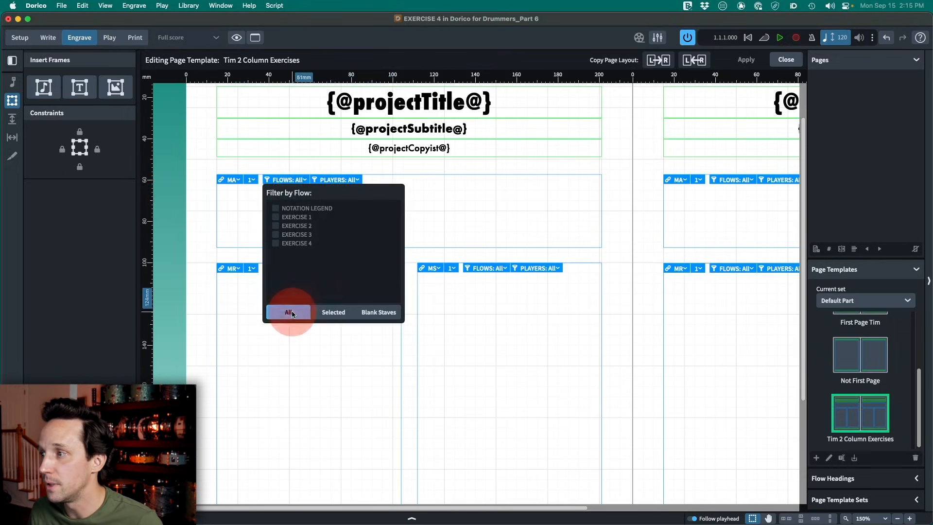
pyautogui.click(328, 311)
pyautogui.click(303, 245)
pyautogui.click(297, 243)
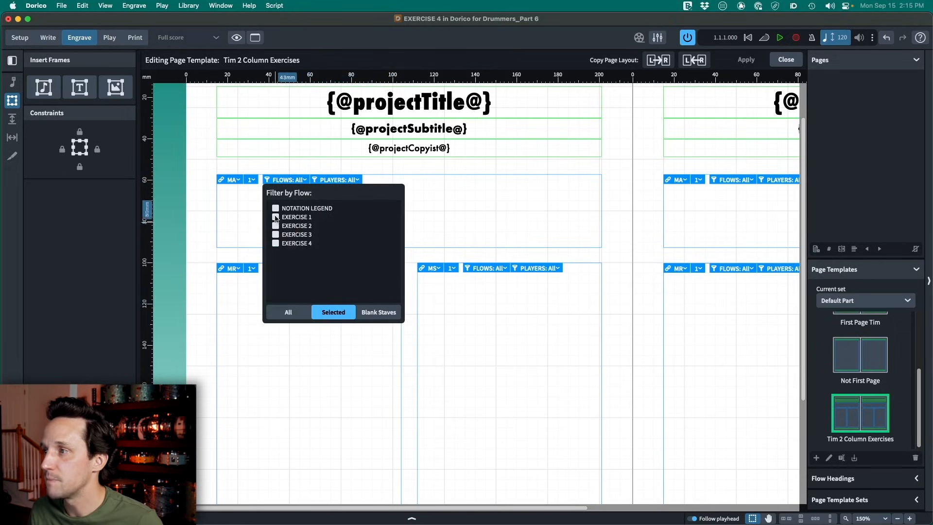
pyautogui.click(276, 209)
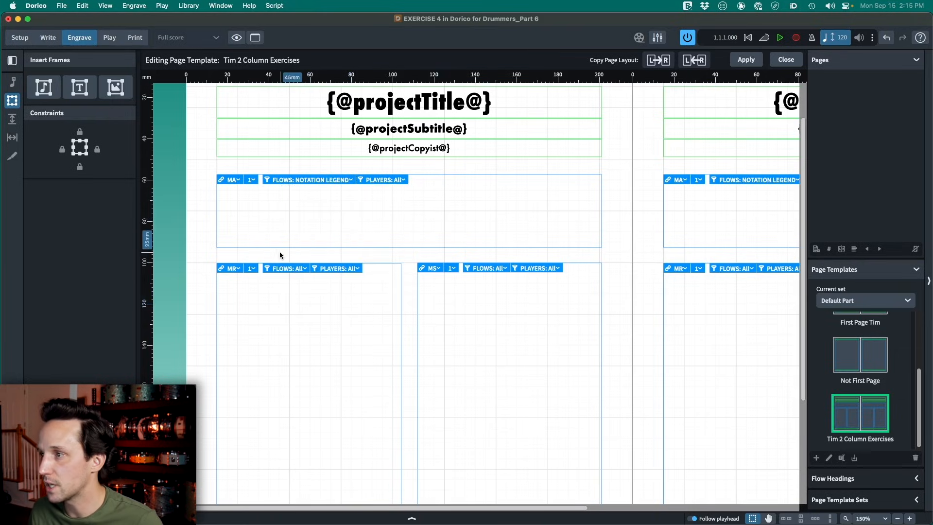
# - Filter the first column's frame on the left page to show only the EXERCISE 1 and EXERCISE 3 flows
pyautogui.scroll(-5, 293, 291)
pyautogui.scroll(-2, 336, 243)
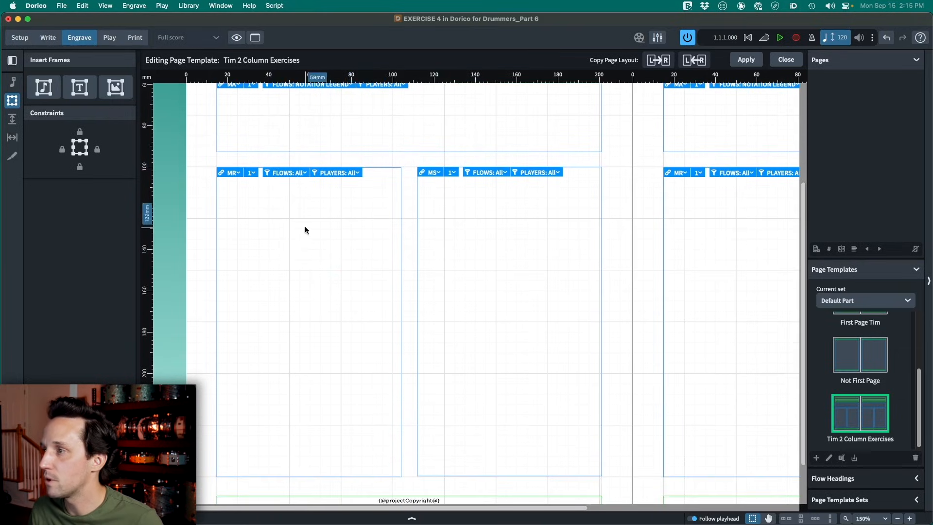
pyautogui.click(298, 222)
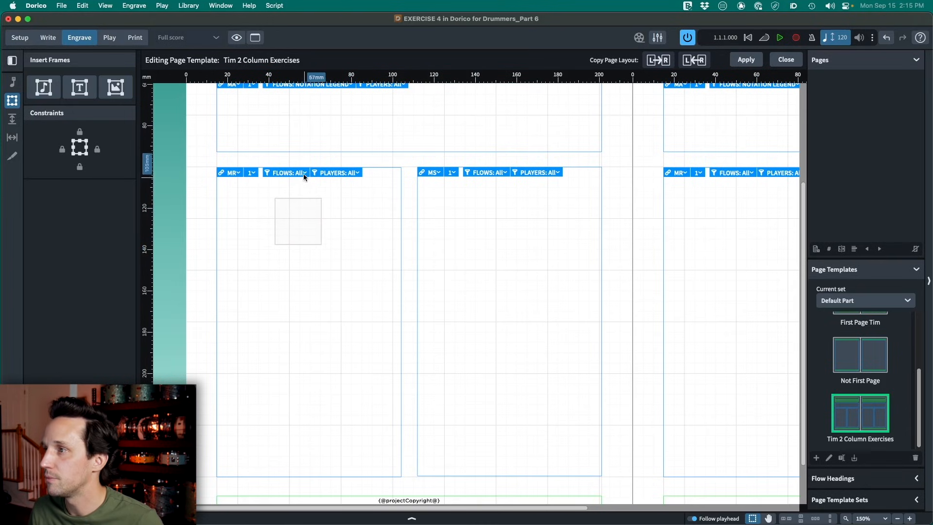
pyautogui.click(286, 173)
pyautogui.click(290, 306)
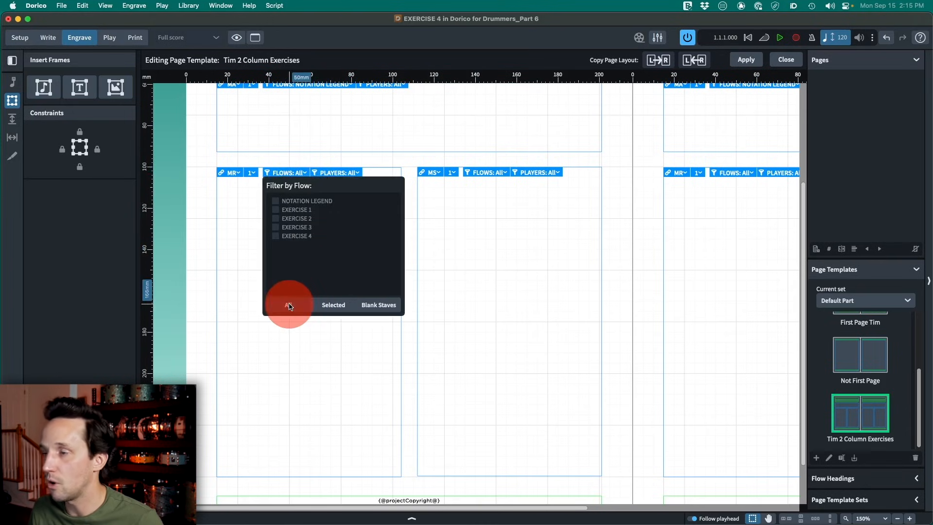
pyautogui.click(334, 305)
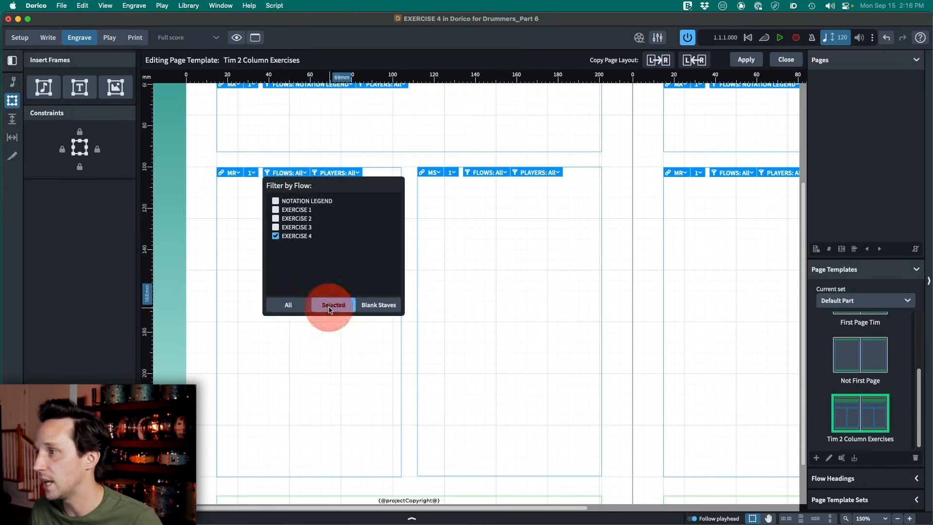
pyautogui.click(275, 236)
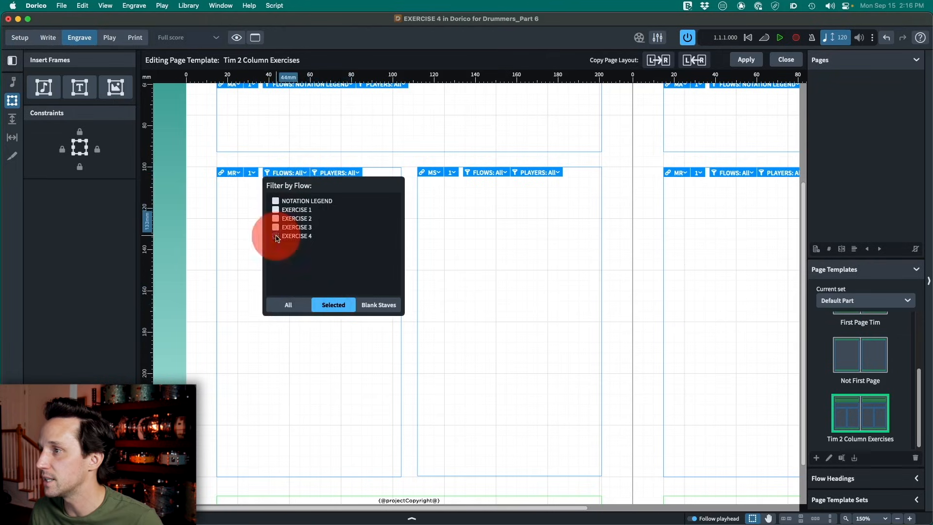
pyautogui.click(275, 210)
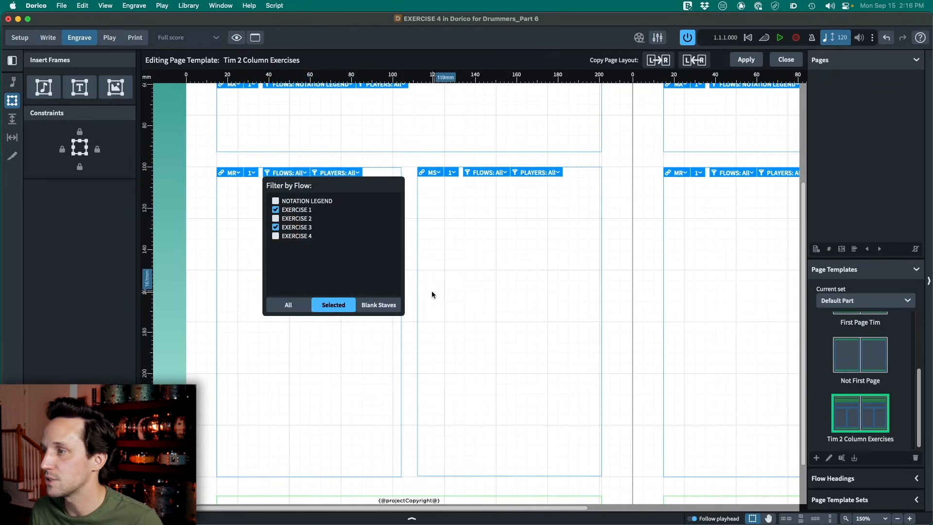
pyautogui.click(481, 288)
# - Filter the second column's frame to show only the EXERCISE 2 and EXERCISE 4 flows
pyautogui.click(507, 173)
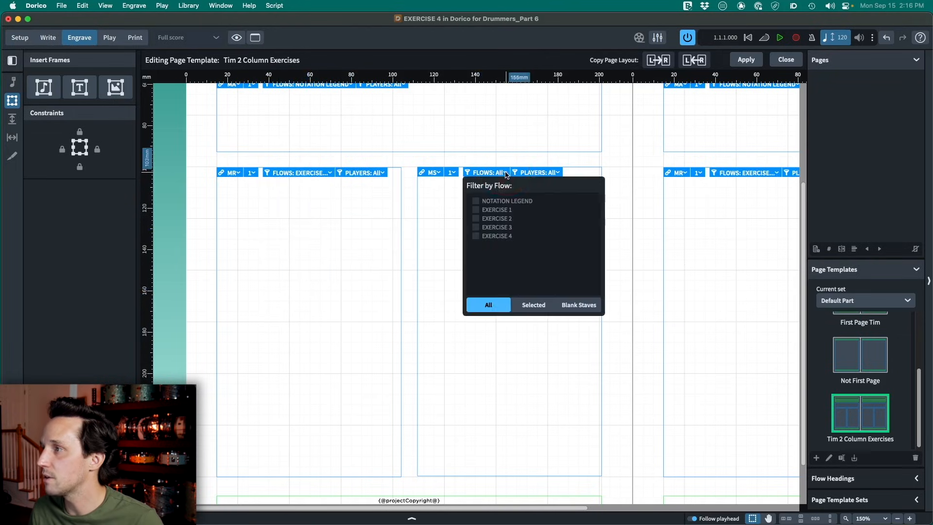
pyautogui.click(476, 234)
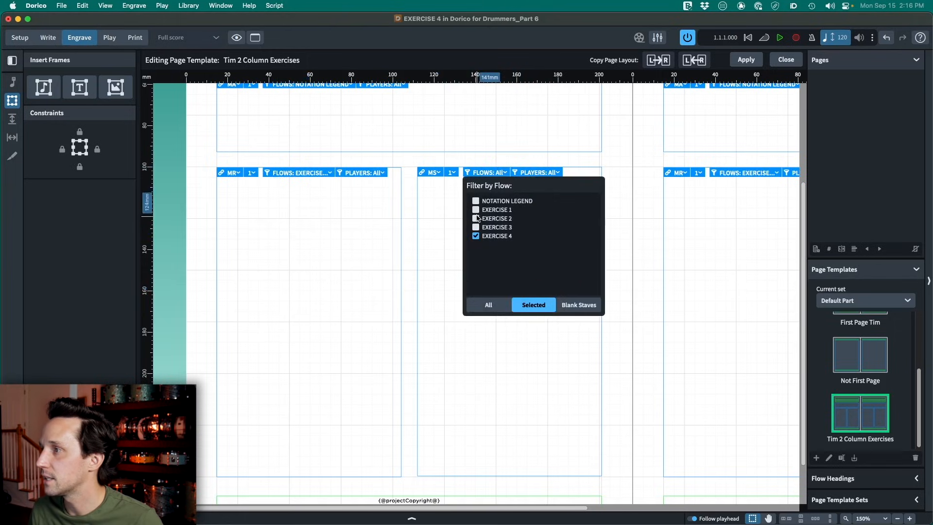
pyautogui.click(406, 266)
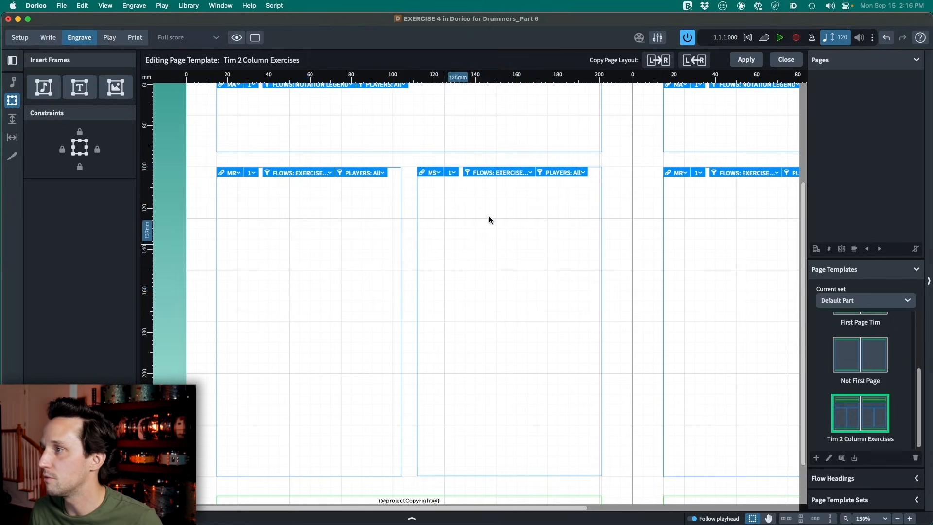
# - Copy the left page's layout to the right page, apply the template changes and close the page template editor
pyautogui.click(659, 61)
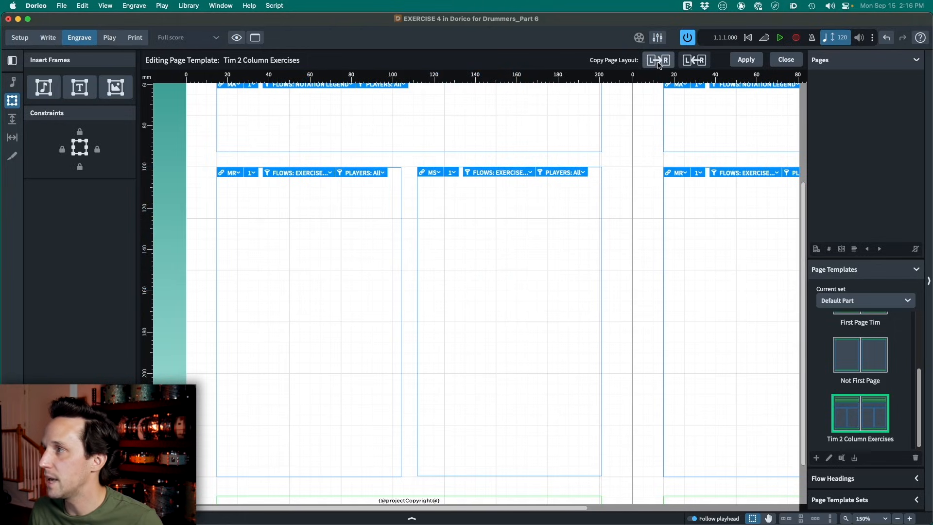
pyautogui.scroll(1, 643, 185)
pyautogui.click(746, 60)
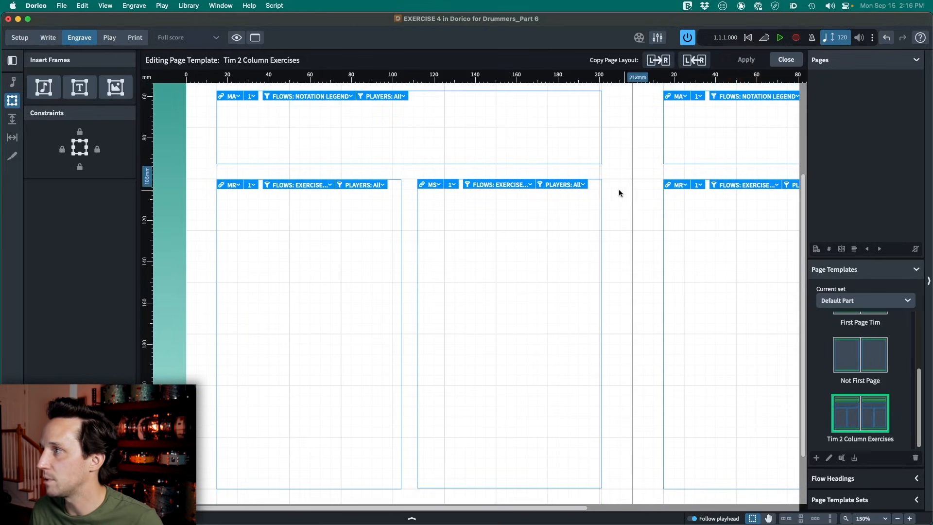
pyautogui.scroll(10, 625, 251)
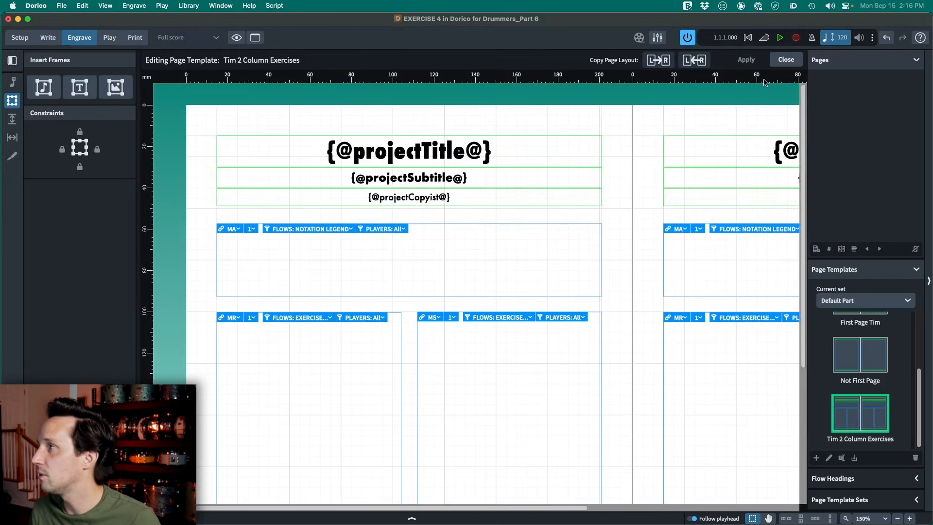
pyautogui.click(784, 61)
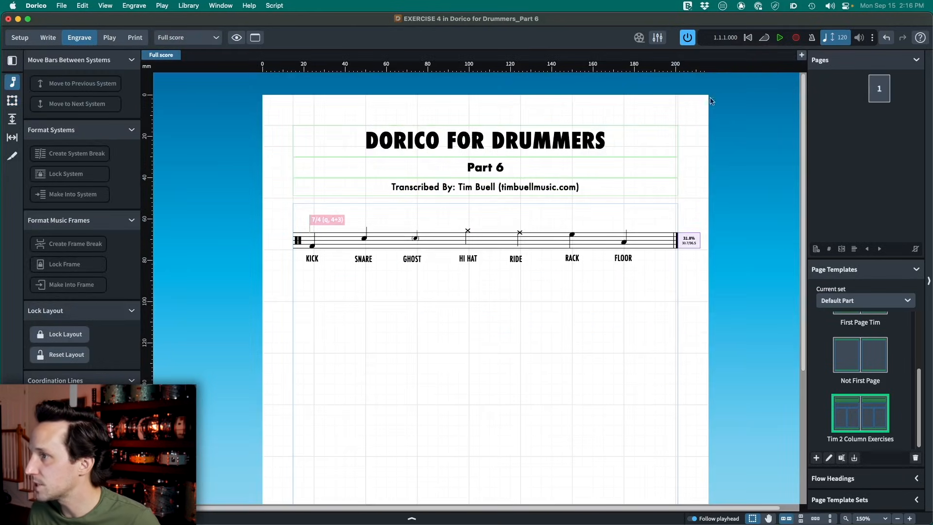
# - Insert a page template change on page 1 that uses the custom 2 Column Exercises template for the current page only
pyautogui.rightClick(880, 91)
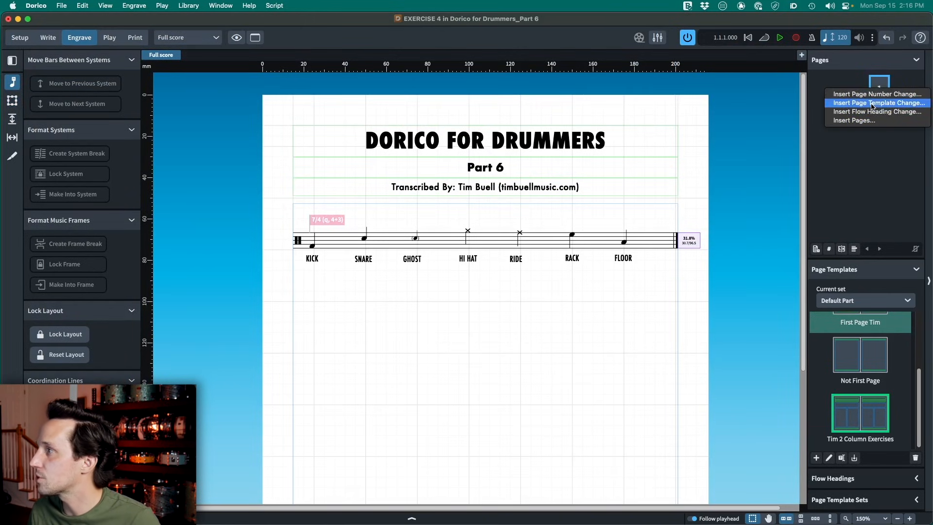
pyautogui.click(873, 106)
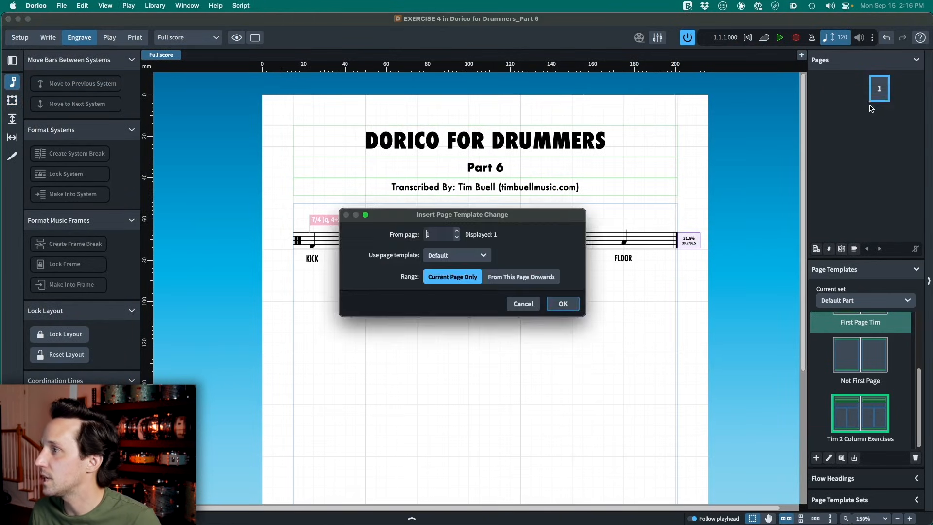
pyautogui.click(471, 256)
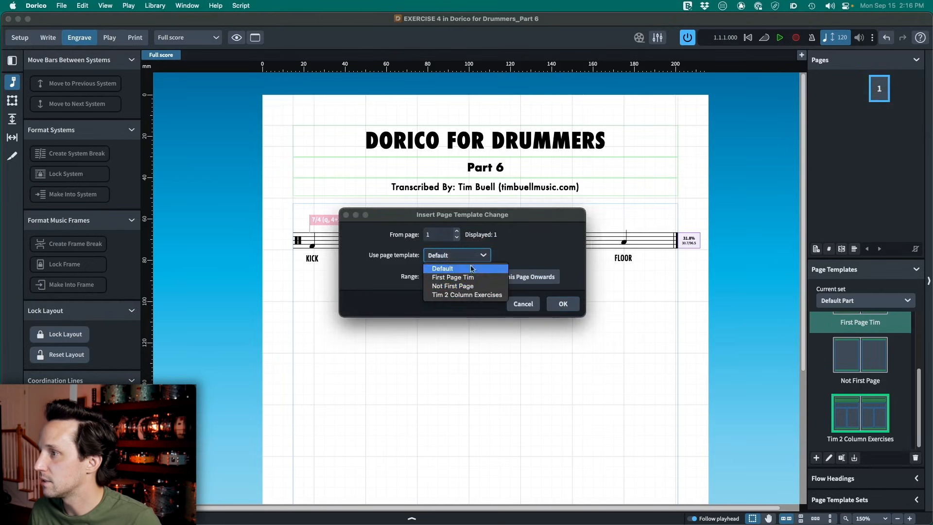
pyautogui.click(472, 295)
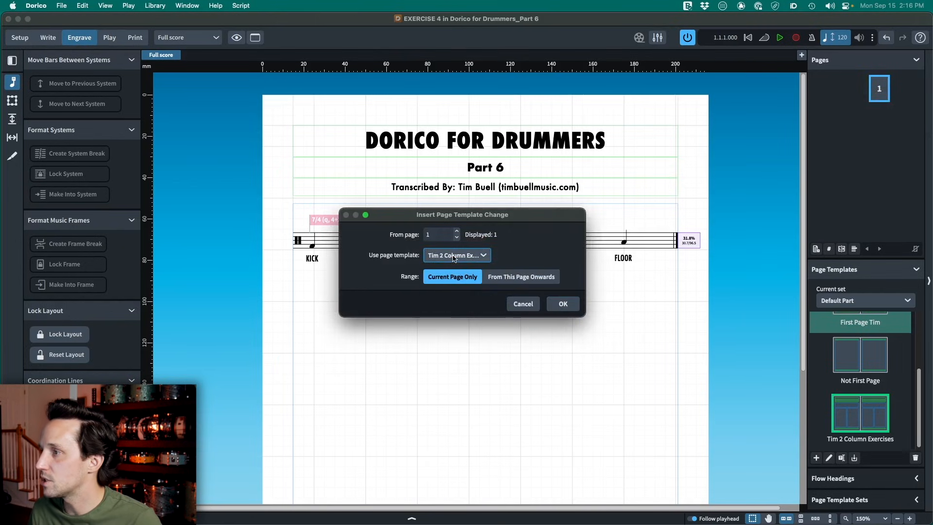
pyautogui.click(559, 305)
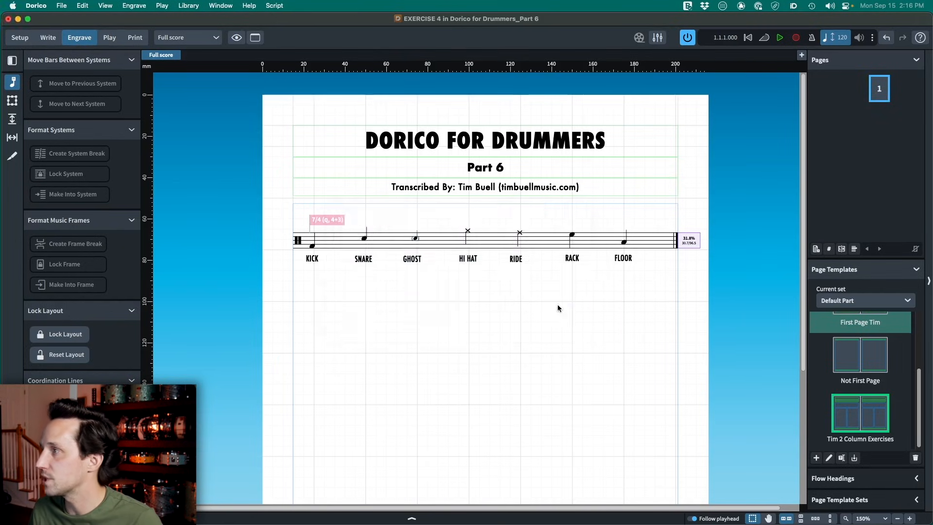
pyautogui.scroll(-4, 462, 355)
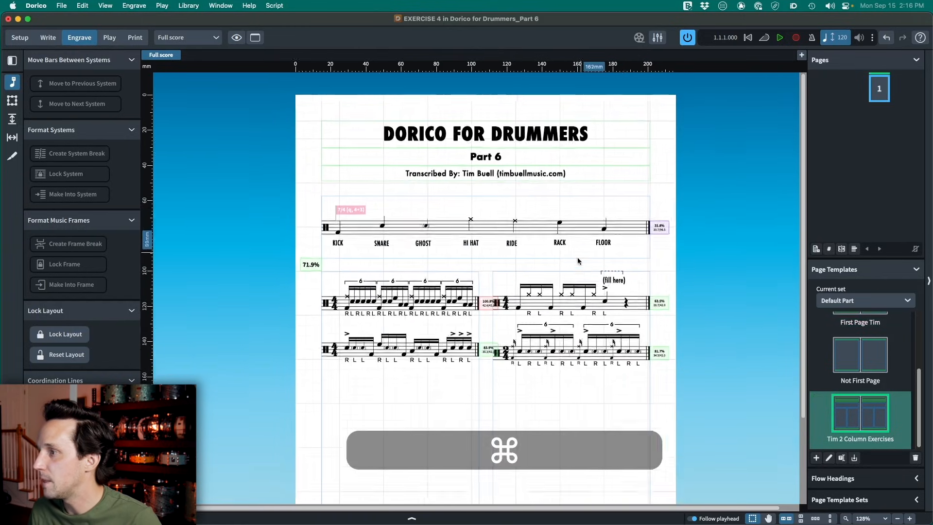
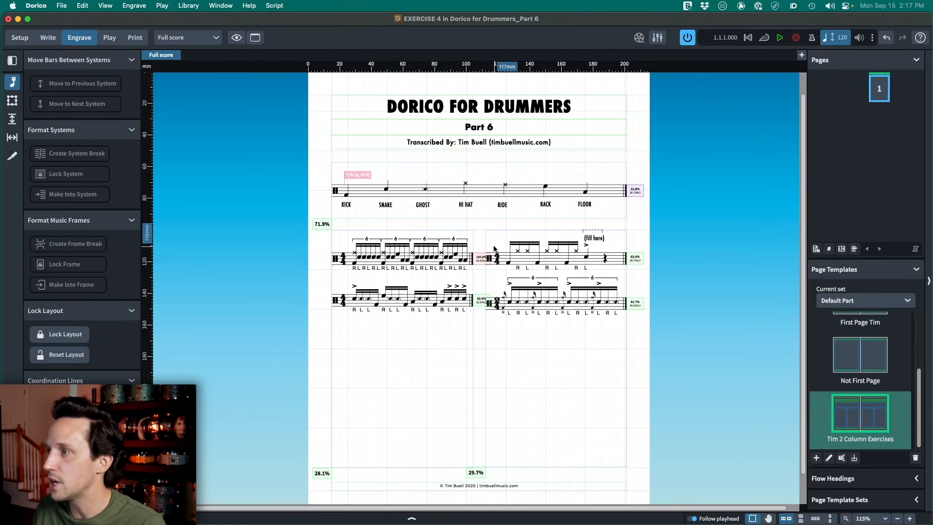
pyautogui.click(848, 273)
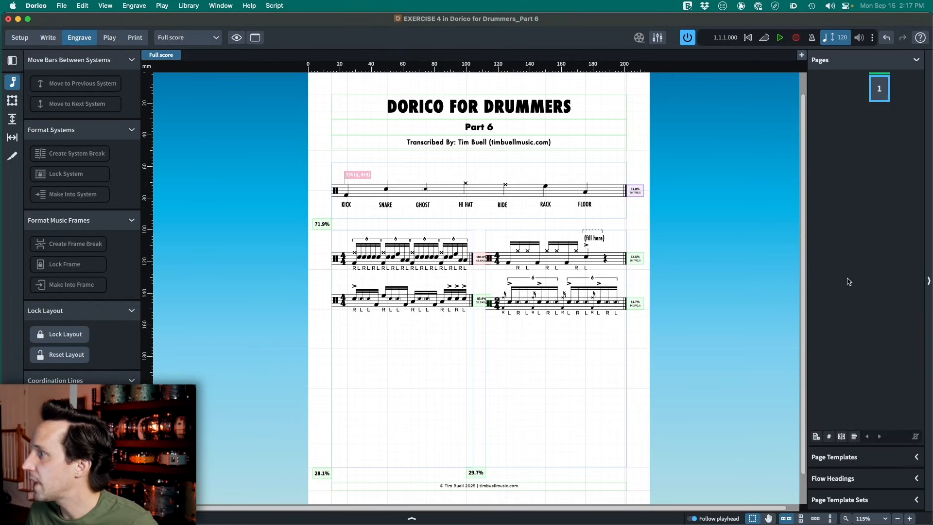
pyautogui.click(835, 480)
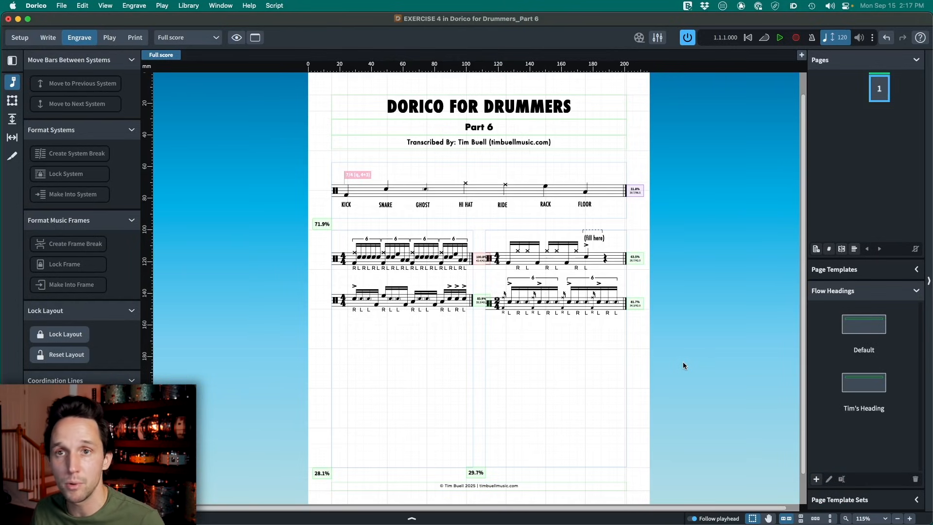
pyautogui.doubleClick(874, 385)
pyautogui.scroll(-1, 522, 228)
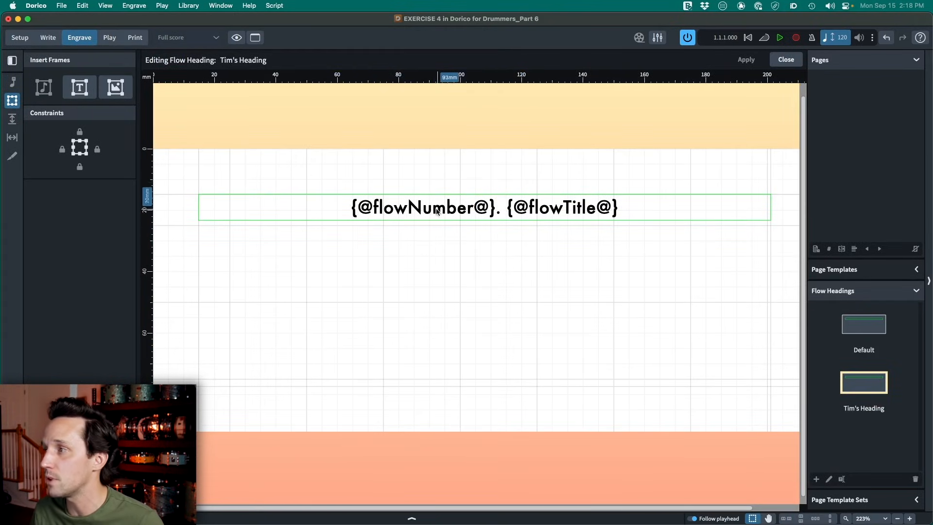
pyautogui.doubleClick(560, 207)
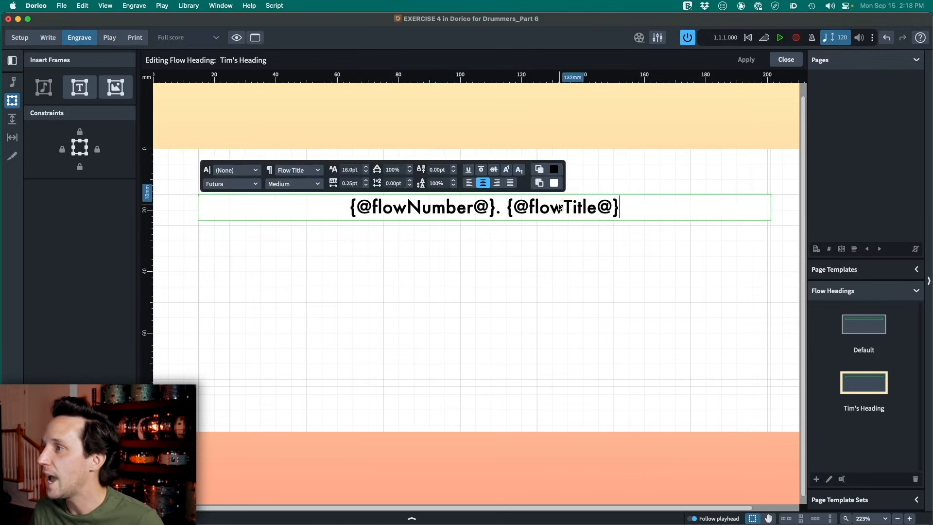
pyautogui.press('super+a')
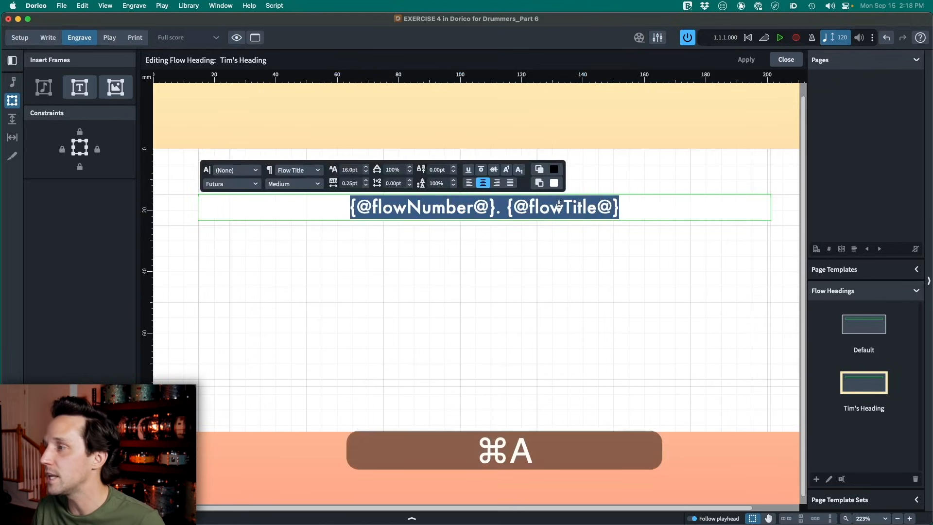
pyautogui.press('BackSpace')
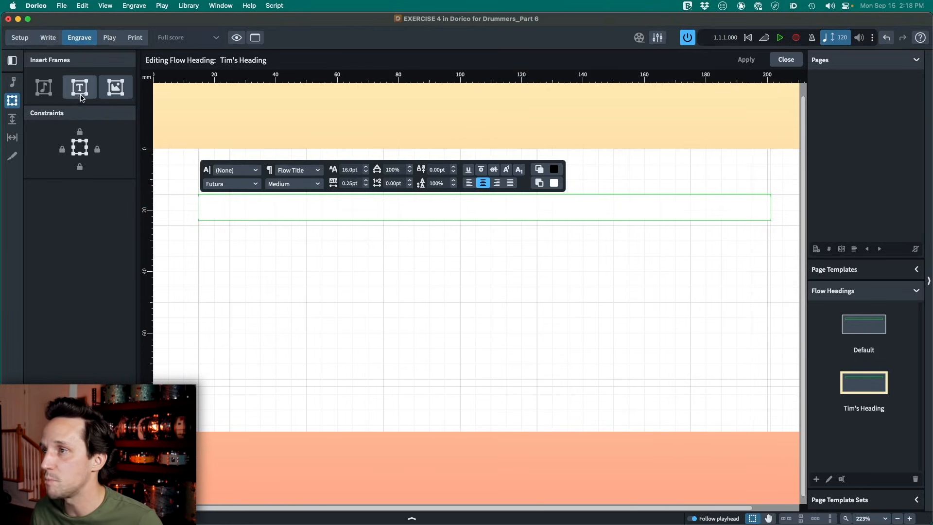
pyautogui.rightClick(484, 208)
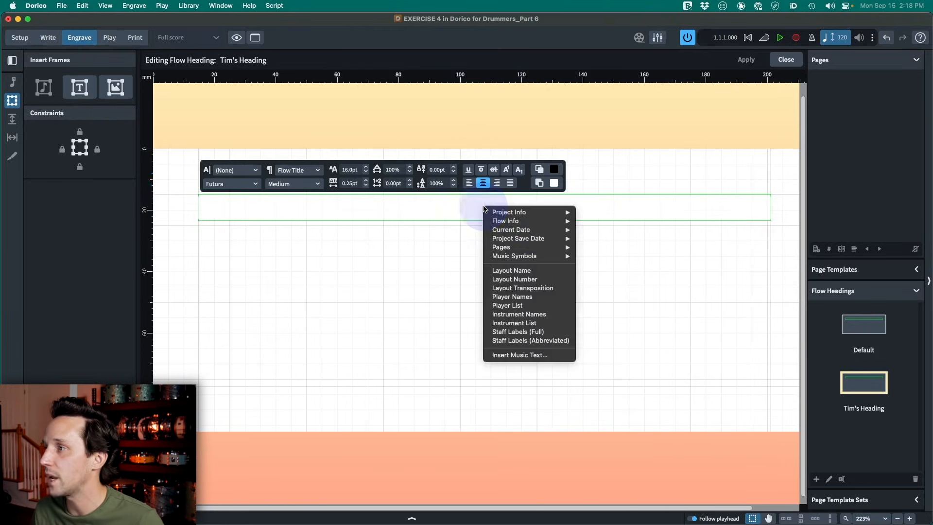
pyautogui.moveTo(529, 224)
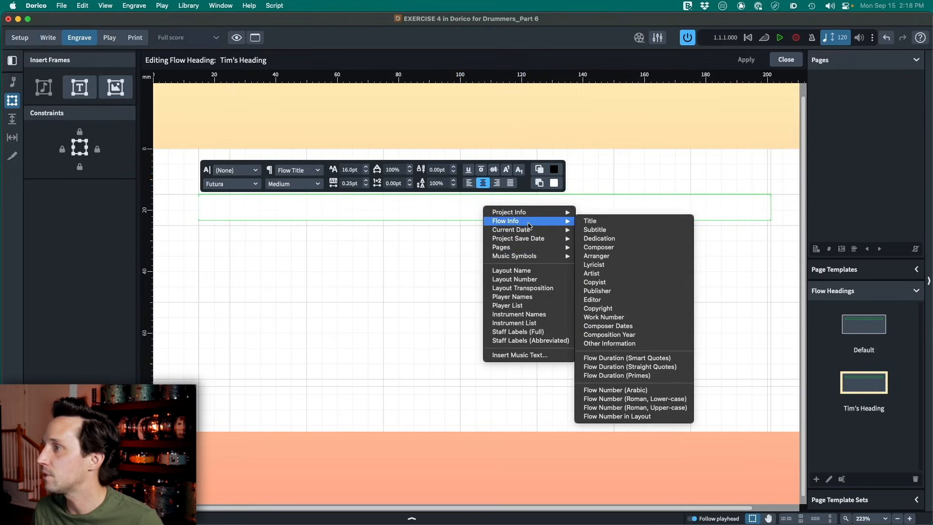
pyautogui.click(593, 220)
pyautogui.click(429, 204)
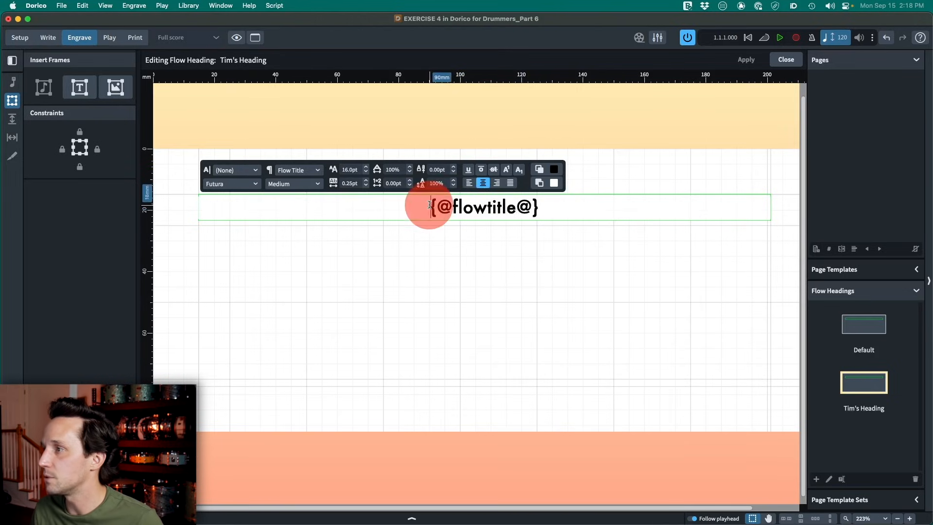
pyautogui.moveTo(430, 205); pyautogui.dragTo(559, 210)
pyautogui.click(350, 165)
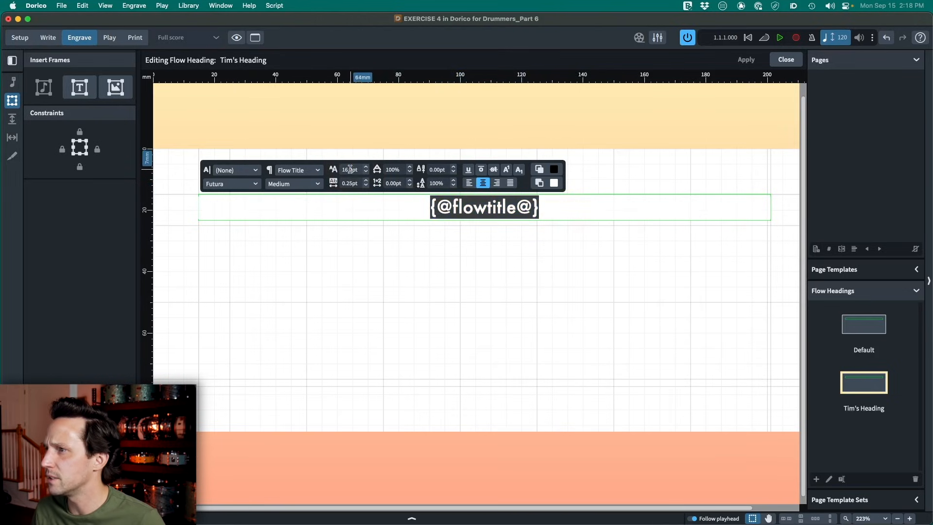
pyautogui.press('super+a')
pyautogui.press('Escape')
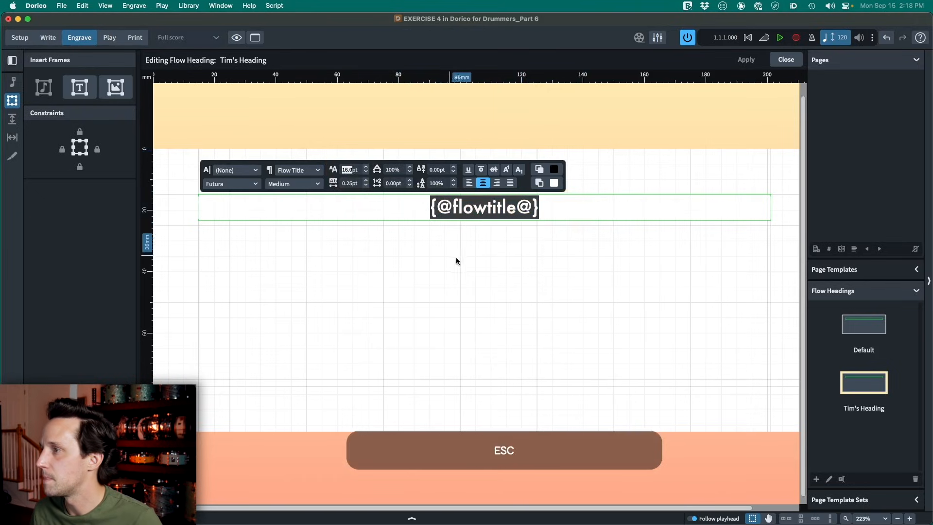
# - Finish the text edit, apply the changes to the custom flow heading and close its editor
pyautogui.press('Escape')
pyautogui.click(483, 220)
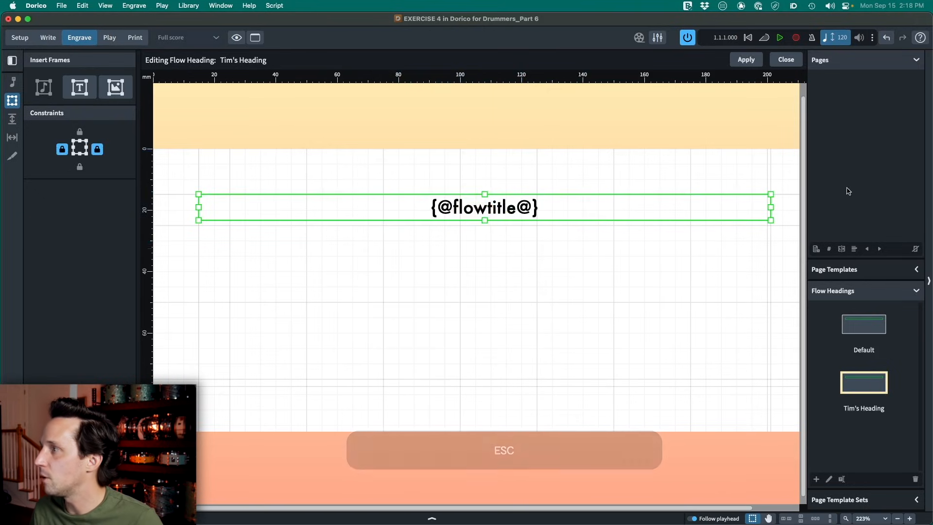
pyautogui.click(745, 60)
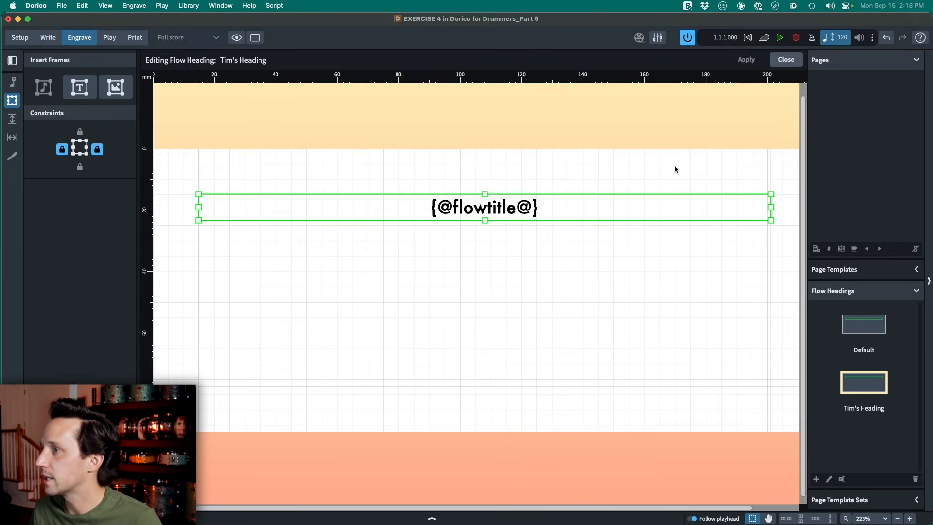
pyautogui.scroll(-2, 522, 244)
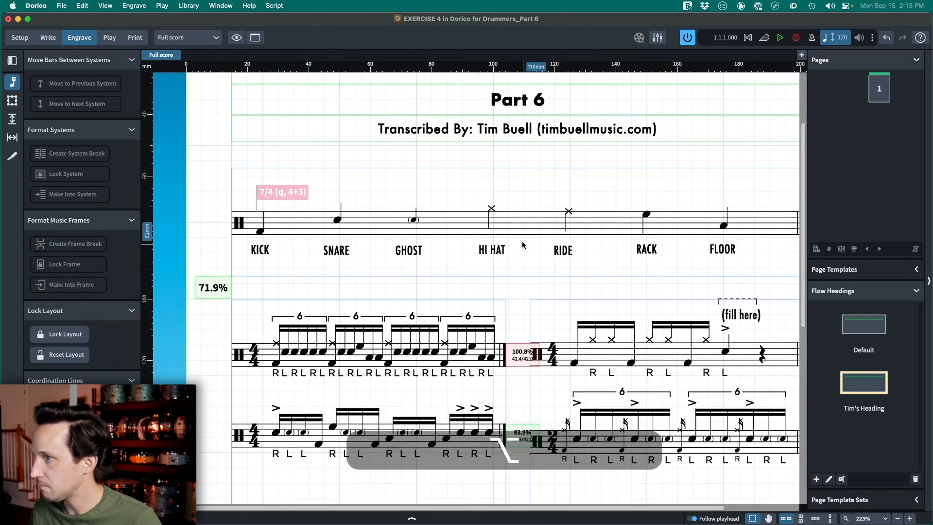
pyautogui.scroll(-4, 523, 244)
pyautogui.hscroll(1, 521, 245)
pyautogui.scroll(-1, 486, 250)
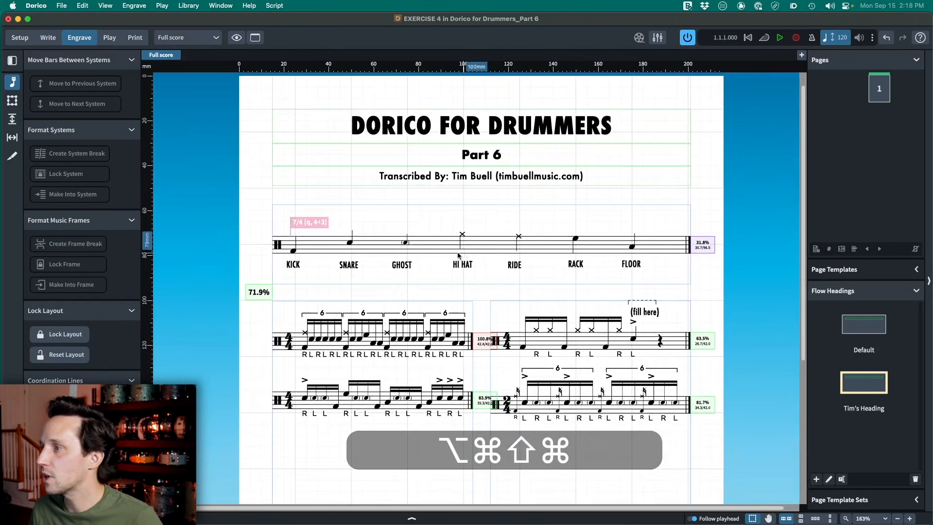
pyautogui.click(488, 244)
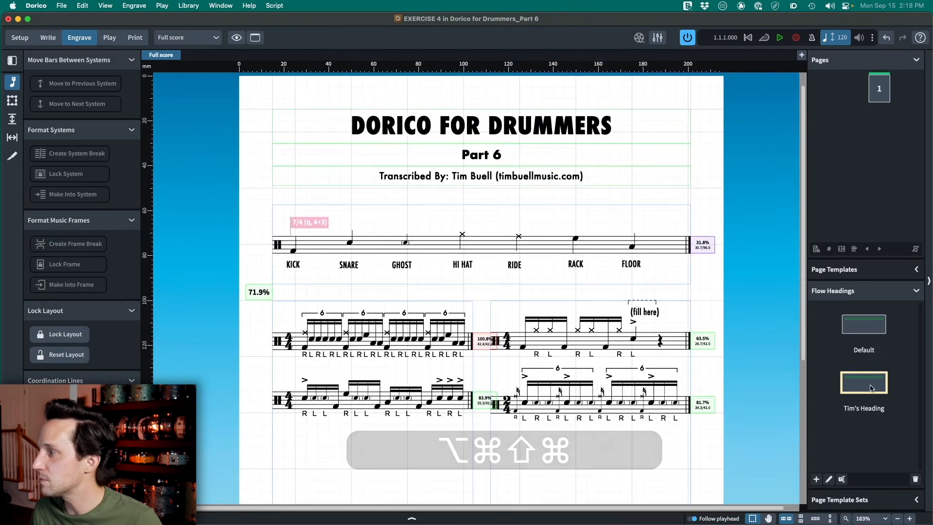
pyautogui.click(503, 251)
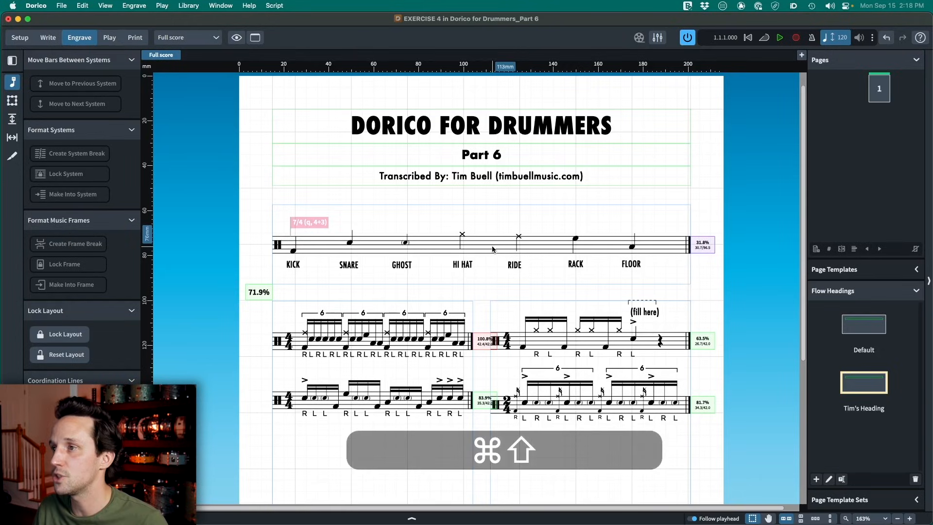
# - In the Full score's layout options, set flow headings to show for all flows, apply it and check the headings on the page
pyautogui.press('super+shift+l')
pyautogui.moveTo(576, 108); pyautogui.dragTo(515, 111)
pyautogui.write('flows')
pyautogui.click(178, 186)
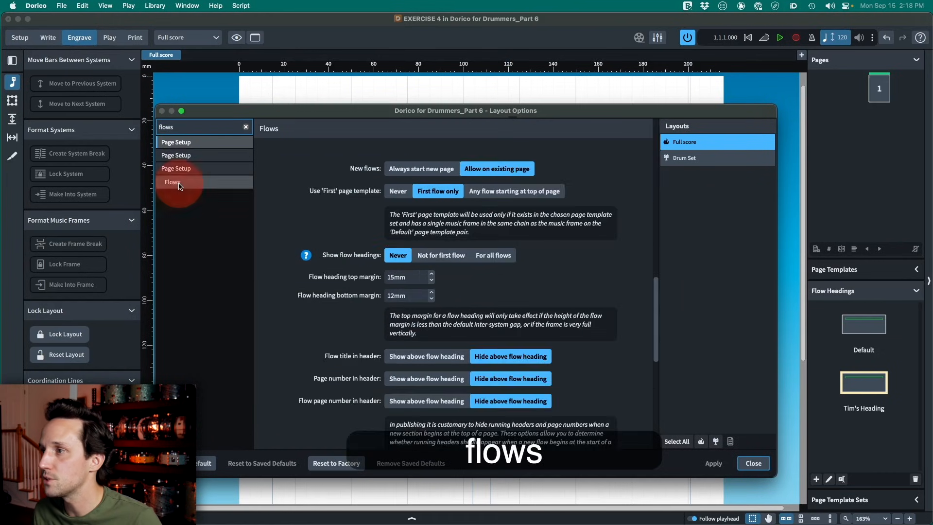
pyautogui.scroll(-1, 317, 169)
pyautogui.scroll(2, 310, 169)
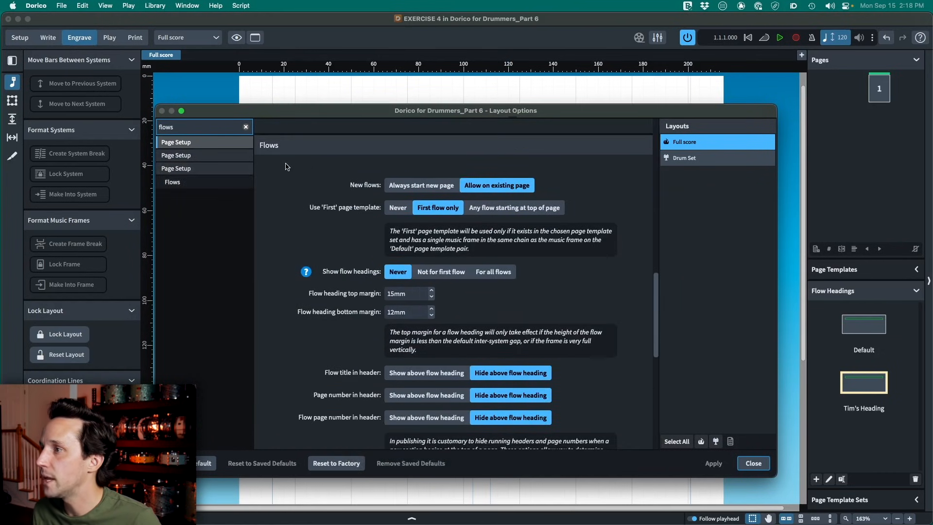
pyautogui.moveTo(333, 273); pyautogui.dragTo(369, 274)
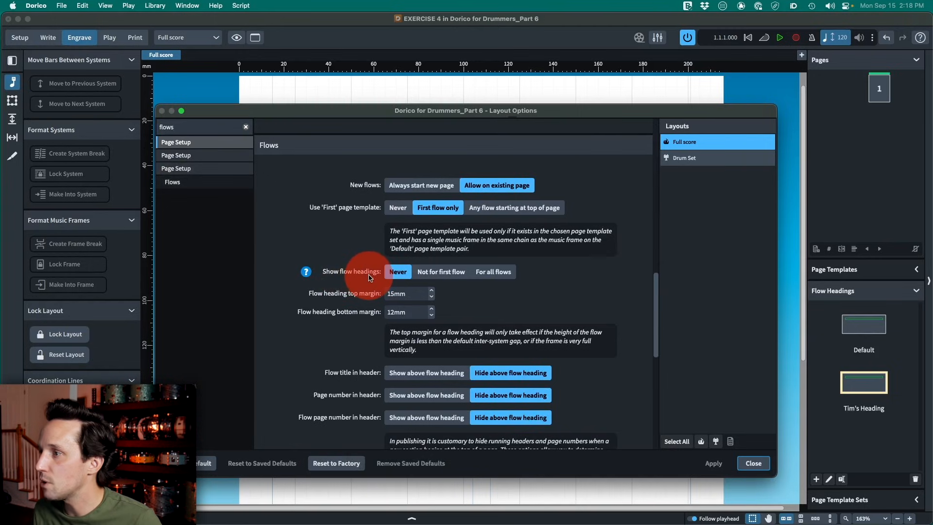
pyautogui.click(396, 275)
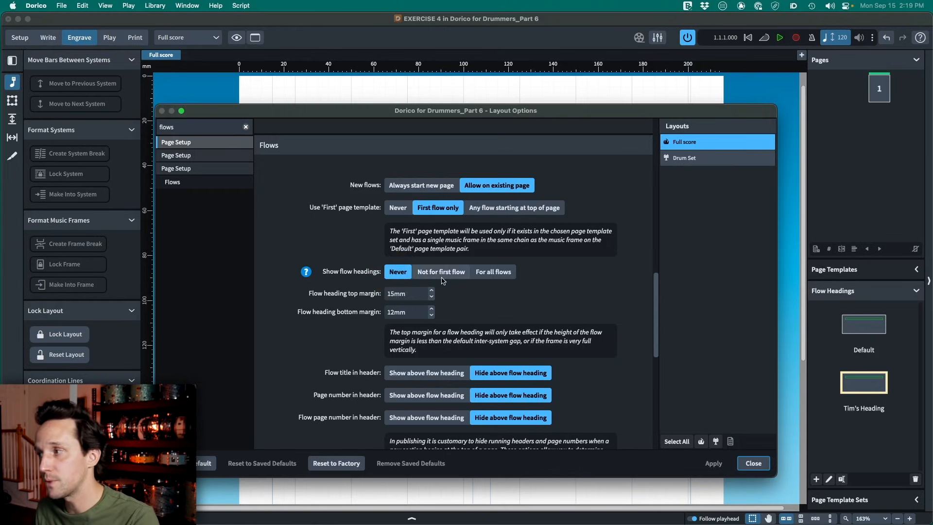
pyautogui.click(497, 276)
pyautogui.click(714, 463)
pyautogui.press('Escape')
pyautogui.scroll(-3, 478, 265)
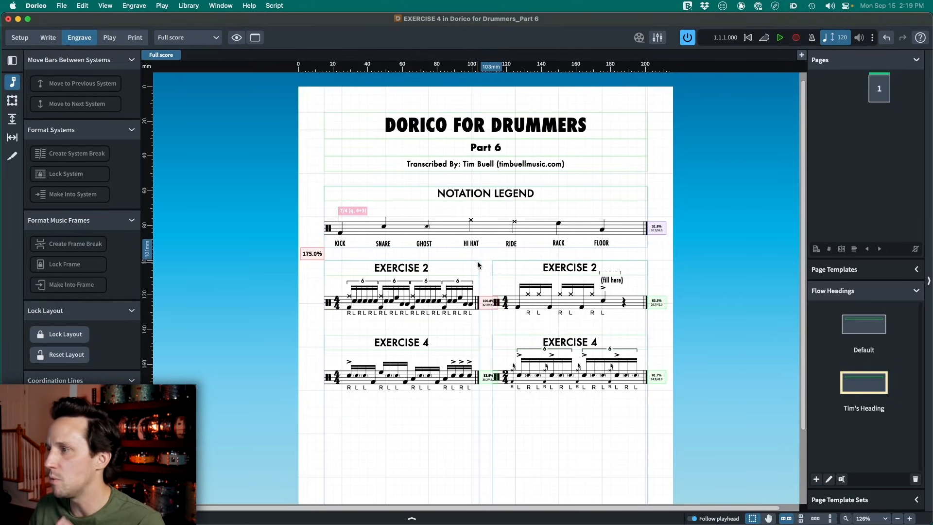
pyautogui.click(395, 269)
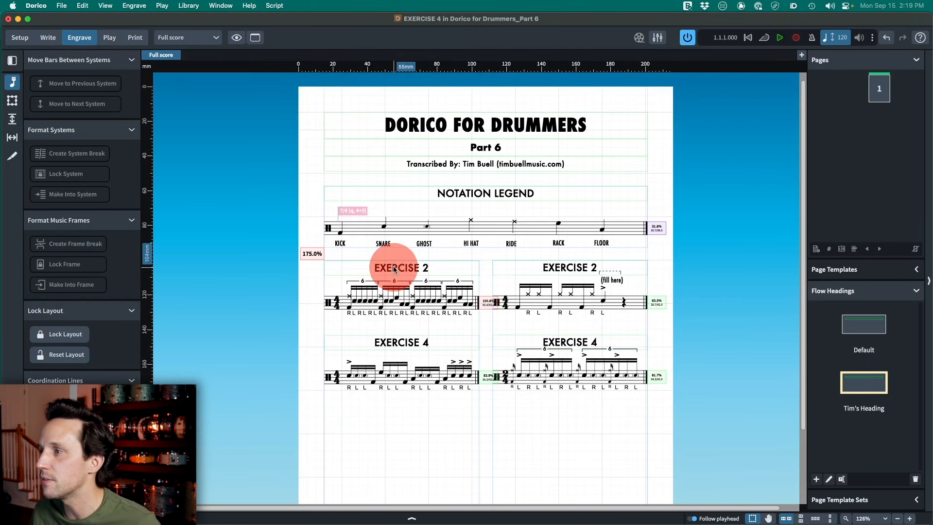
pyautogui.click(404, 306)
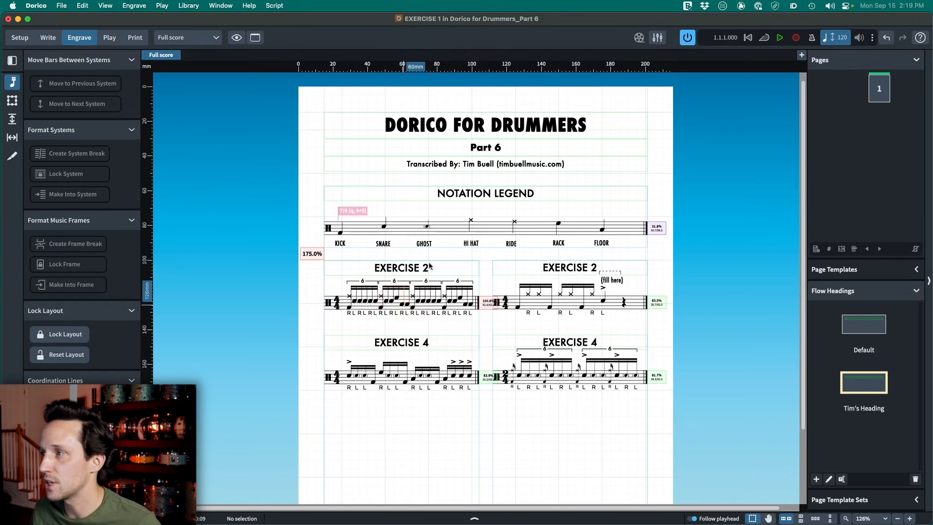
pyautogui.click(473, 195)
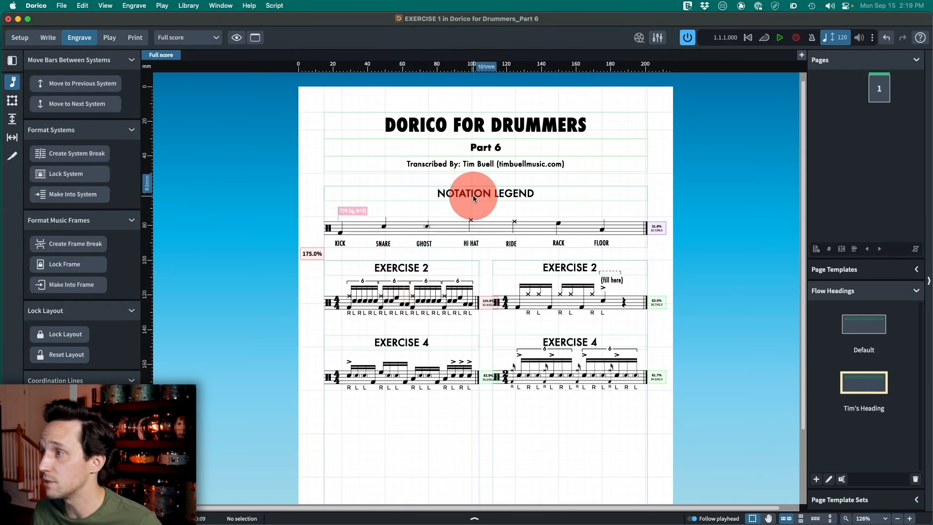
# - Set the Full score's flow headings back to Never in the layout options, apply it and close the dialog
pyautogui.press('super+shift+l')
pyautogui.write('flows')
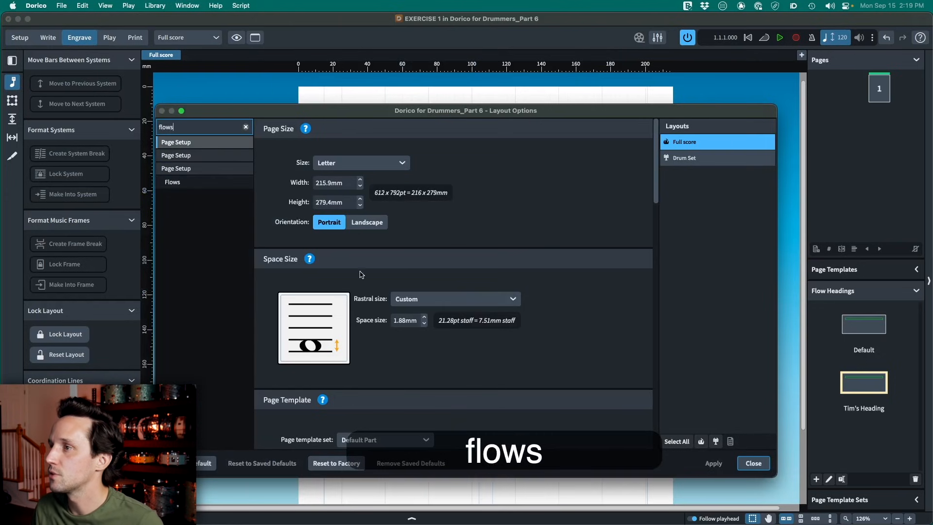
pyautogui.click(179, 183)
pyautogui.click(397, 255)
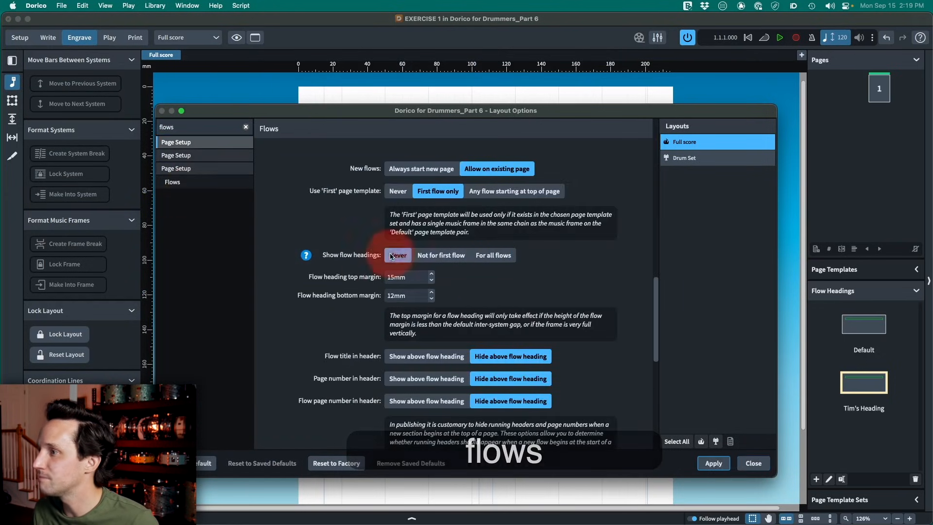
pyautogui.click(712, 463)
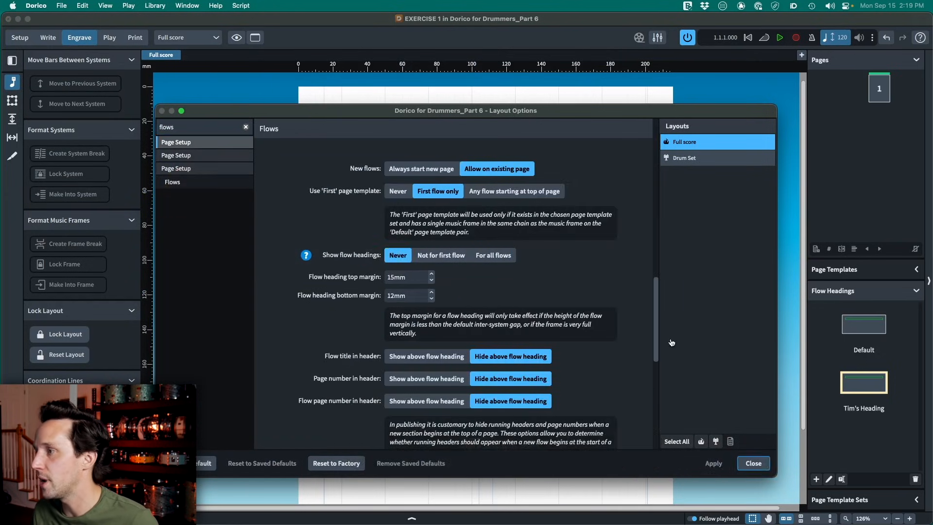
pyautogui.click(753, 463)
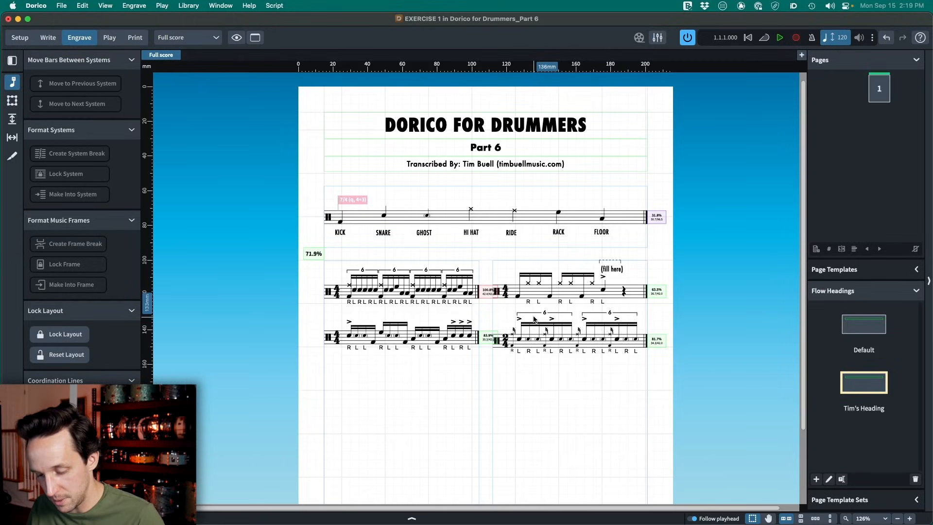
# - In Setup mode, open the flow heading overrides for the Full score layout and add an entry for the NOTATION LEGEND flow
pyautogui.press('super+1')
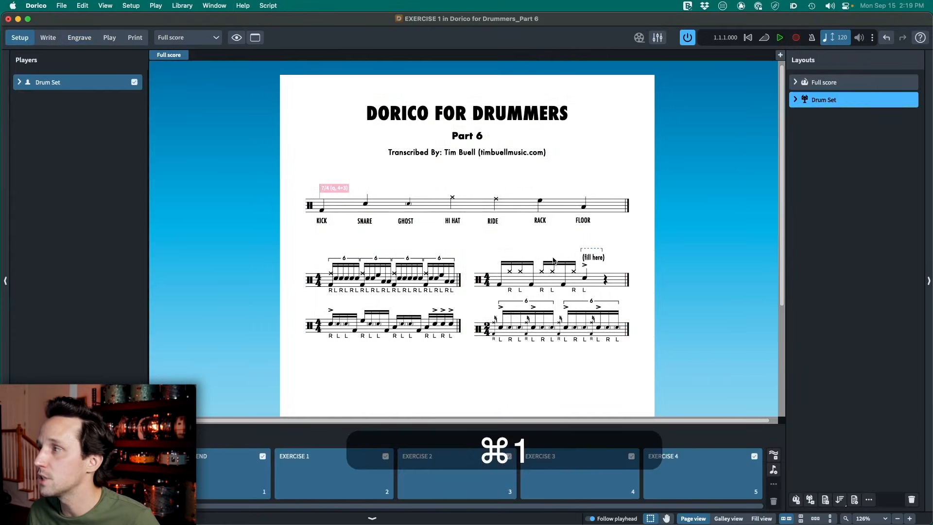
pyautogui.click(928, 219)
pyautogui.click(929, 218)
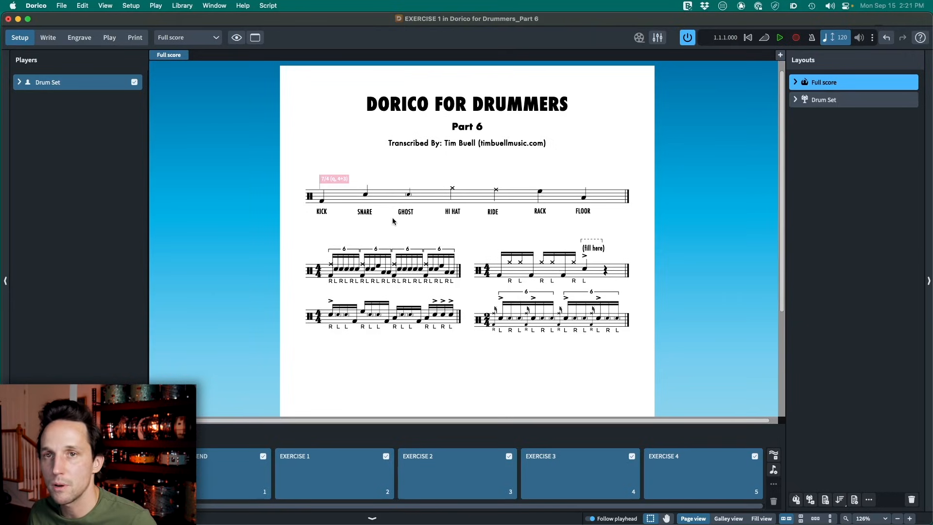
pyautogui.rightClick(836, 84)
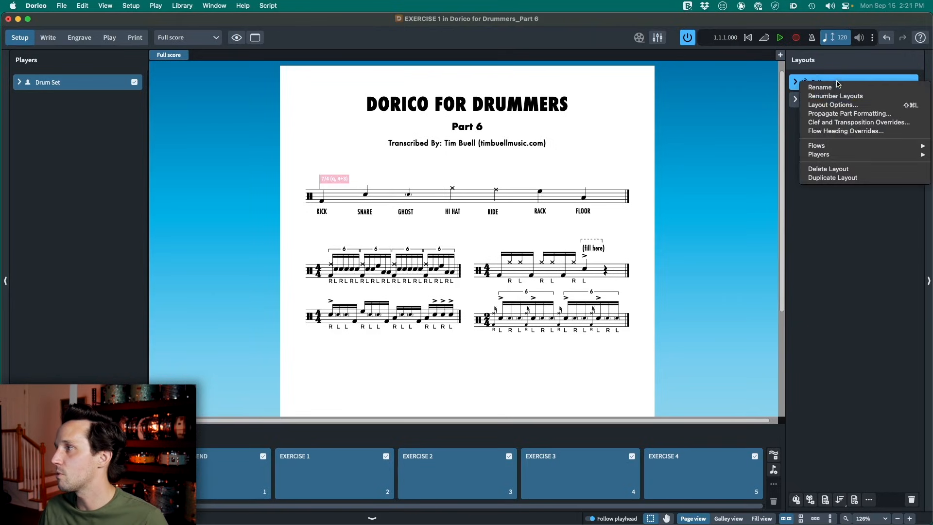
pyautogui.click(844, 135)
pyautogui.click(325, 311)
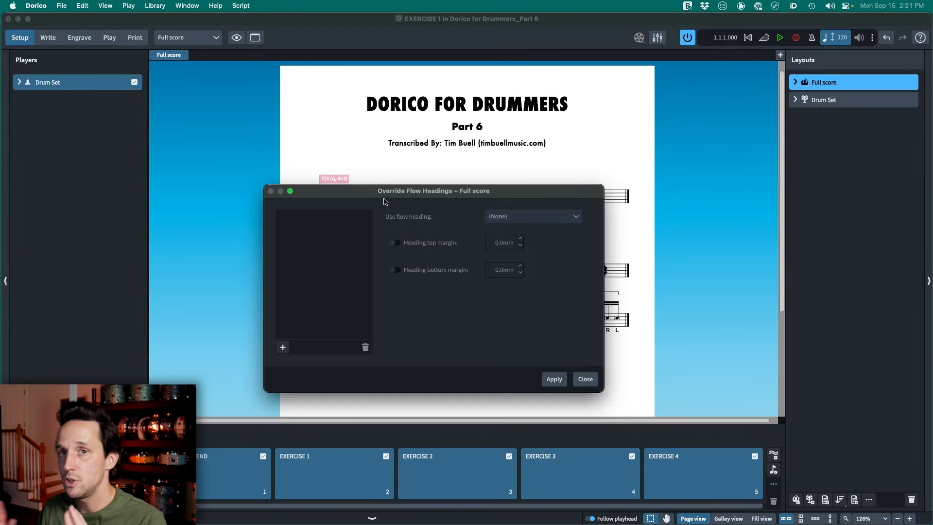
pyautogui.click(282, 348)
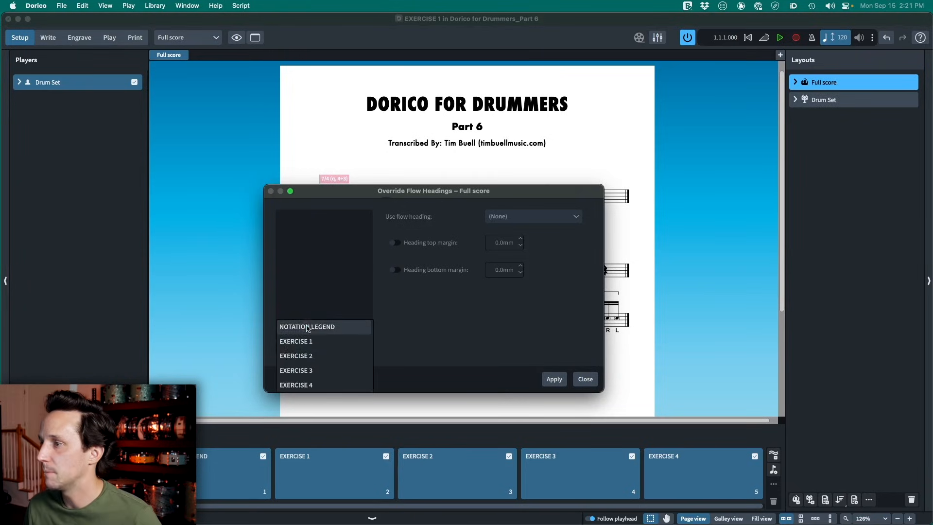
pyautogui.click(292, 327)
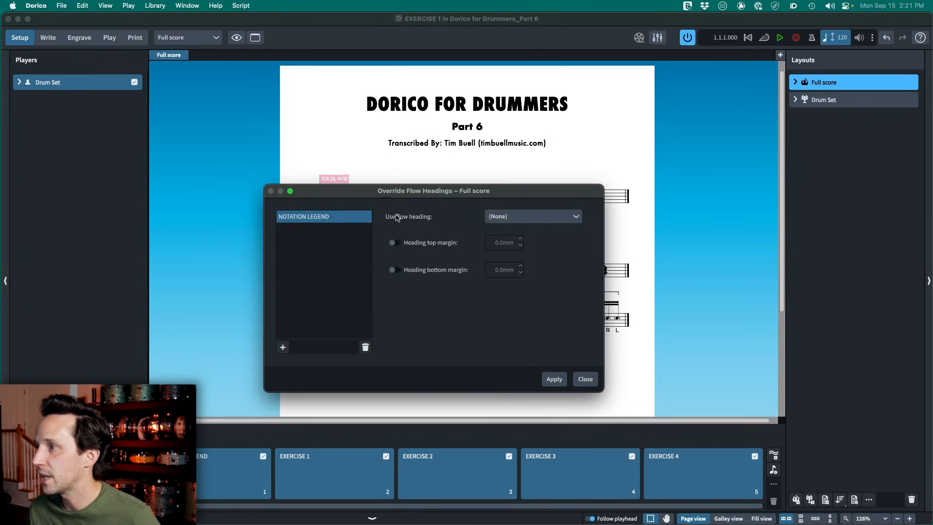
# - Assign the custom flow heading to the NOTATION LEGEND flow, apply the override, check it on the page and close the dialog
pyautogui.click(533, 224)
pyautogui.click(526, 256)
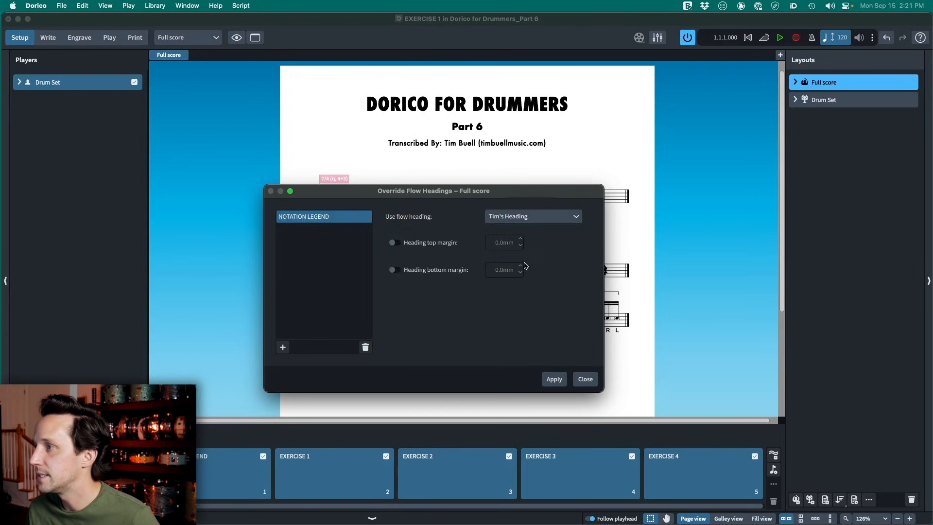
pyautogui.click(553, 378)
pyautogui.moveTo(491, 189); pyautogui.dragTo(517, 287)
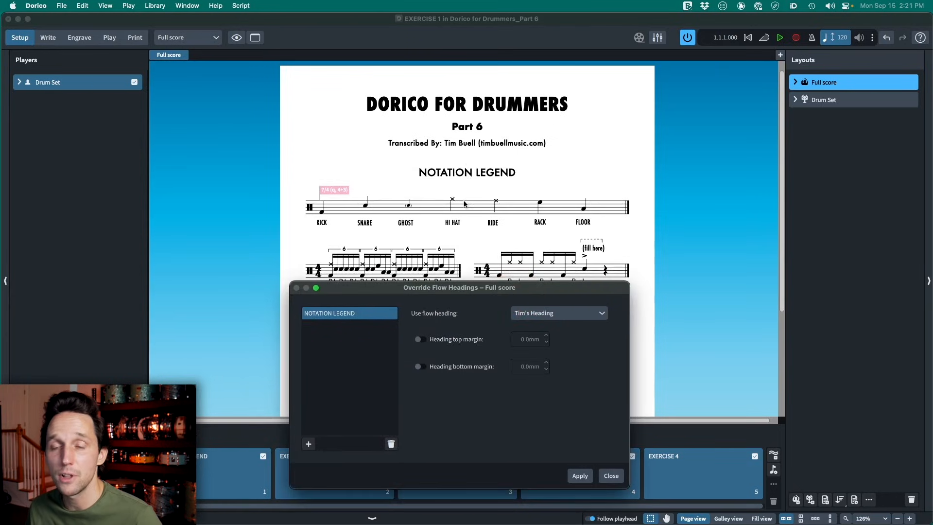
pyautogui.click(610, 475)
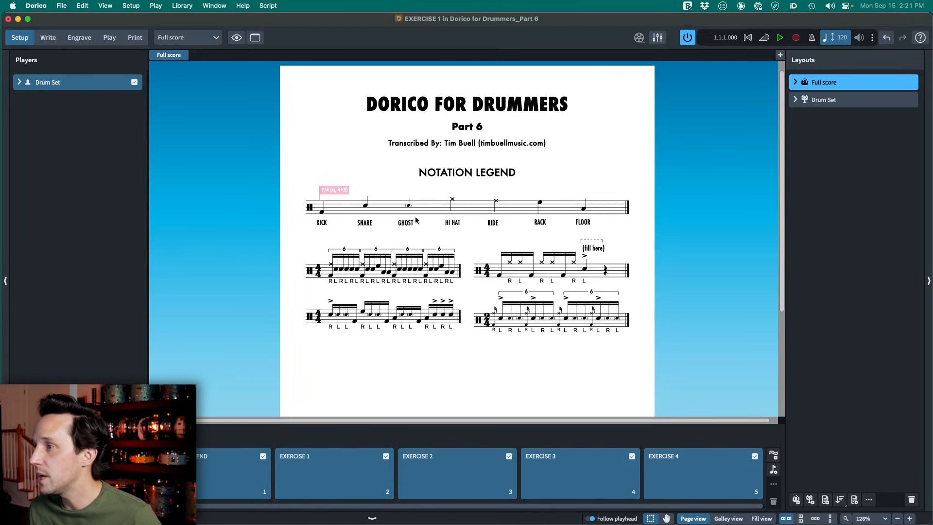
# - In Write mode, add a rehearsal mark at the first note of Exercise 1
pyautogui.scroll(-2, 461, 246)
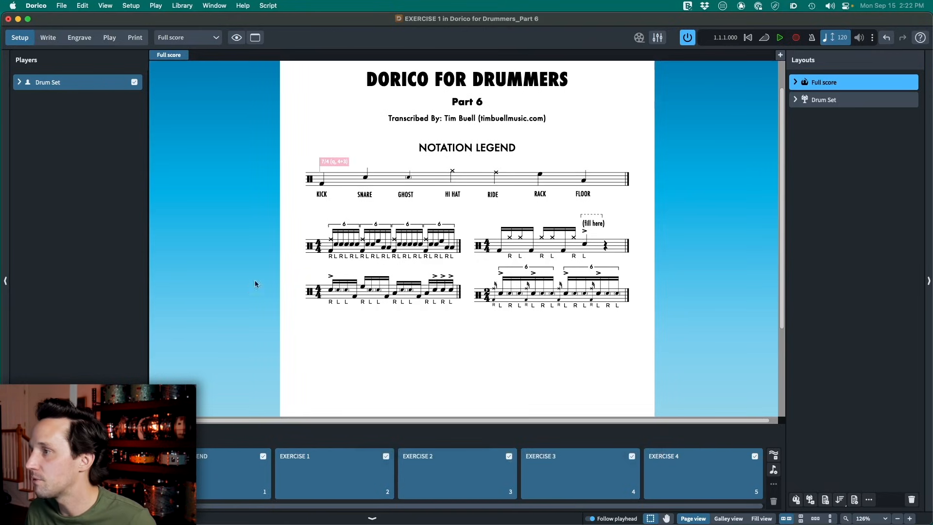
pyautogui.press('super+2')
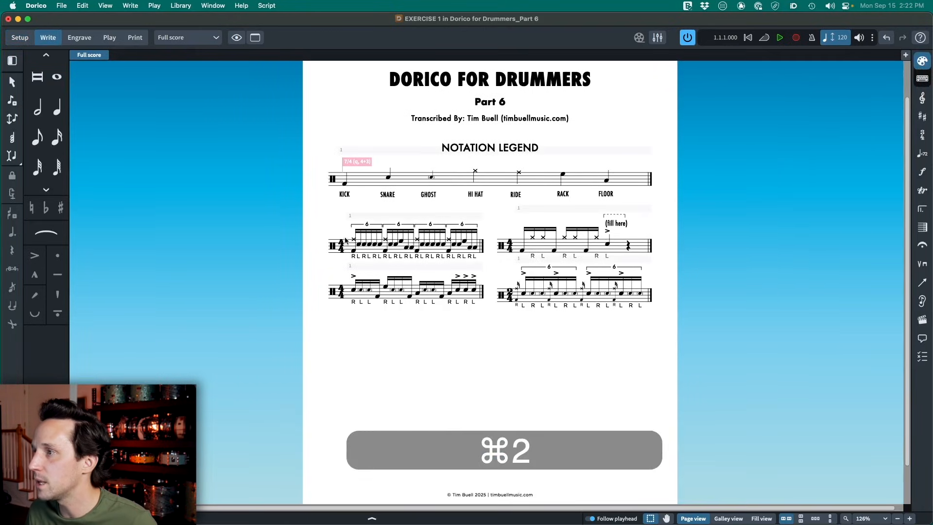
pyautogui.click(354, 241)
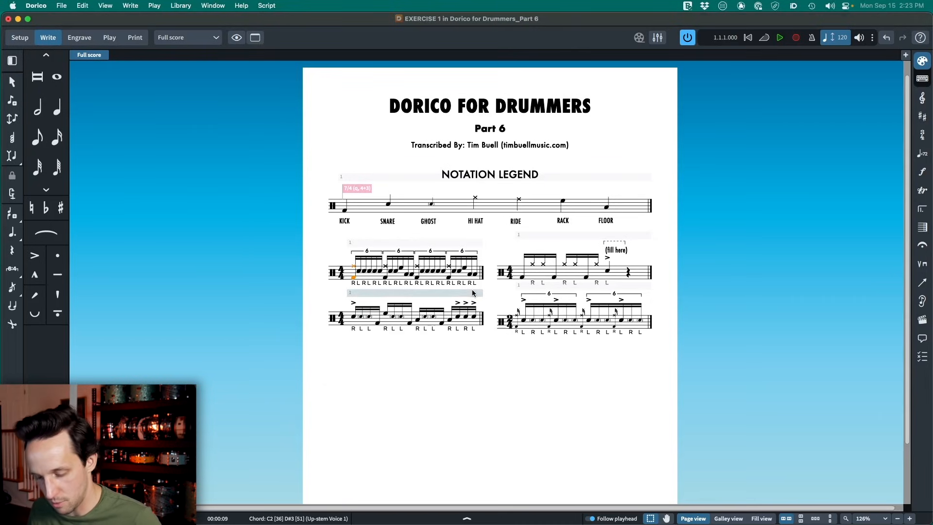
pyautogui.hotkey('shift', 'a')
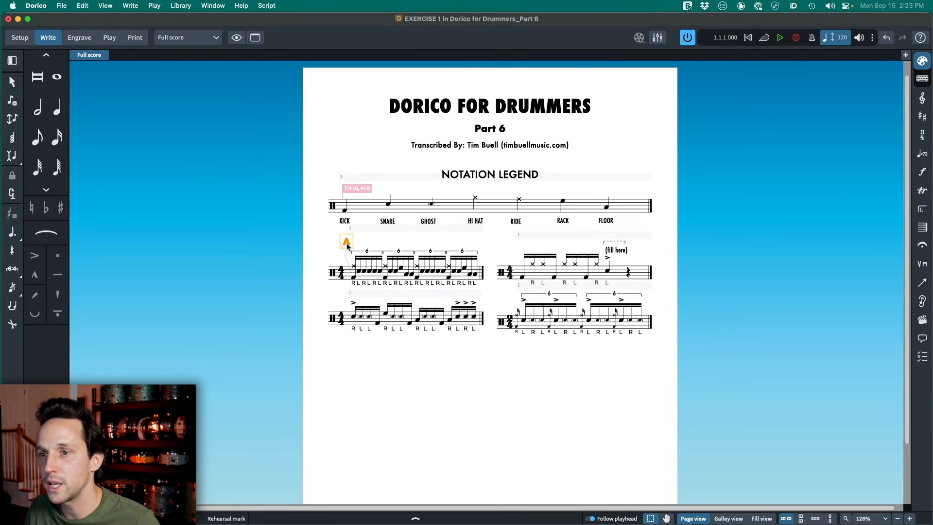
# - In the engraving options for rehearsal marks, set the sequence type to Numbers
pyautogui.press('super+shift+e')
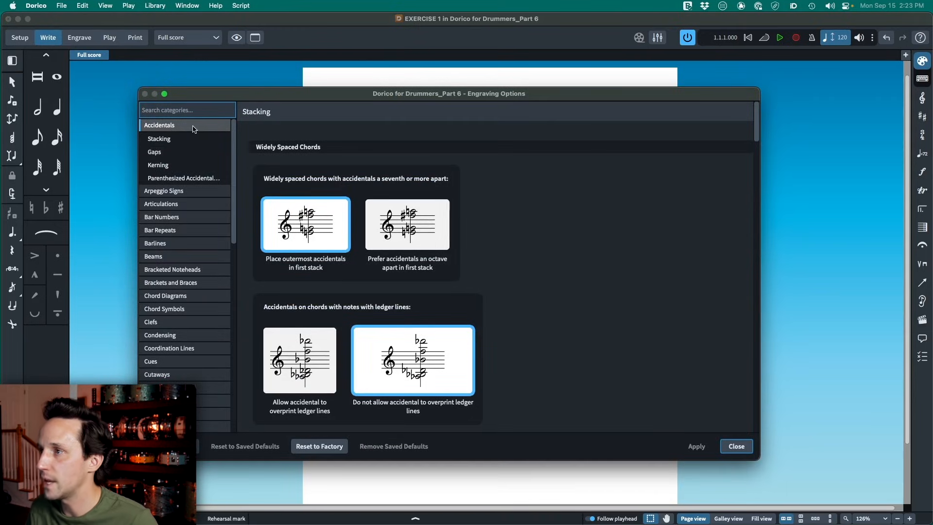
pyautogui.click(189, 110)
pyautogui.write('rehear')
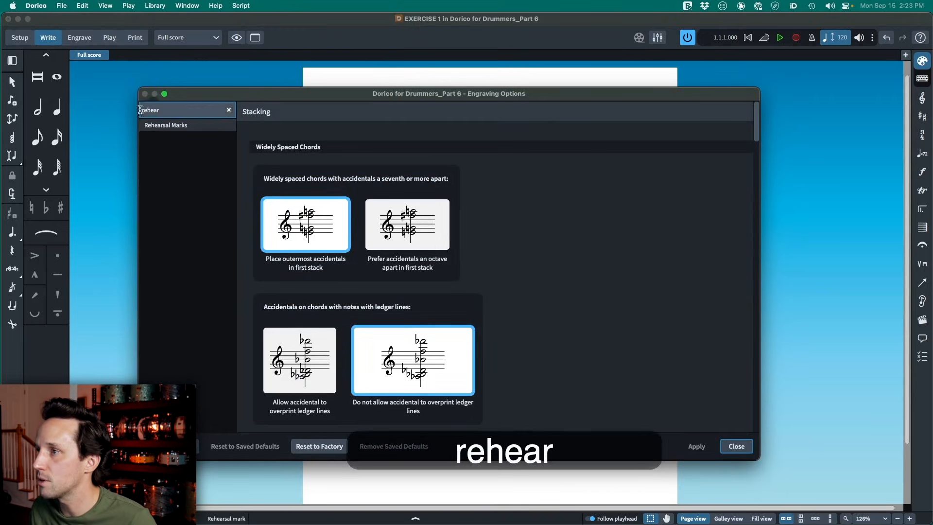
pyautogui.click(168, 125)
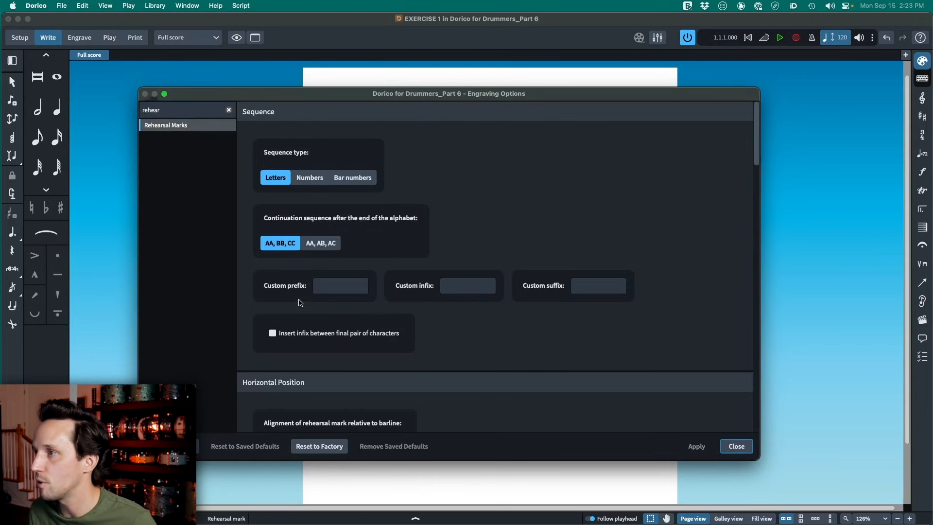
pyautogui.click(318, 179)
pyautogui.scroll(-10, 407, 200)
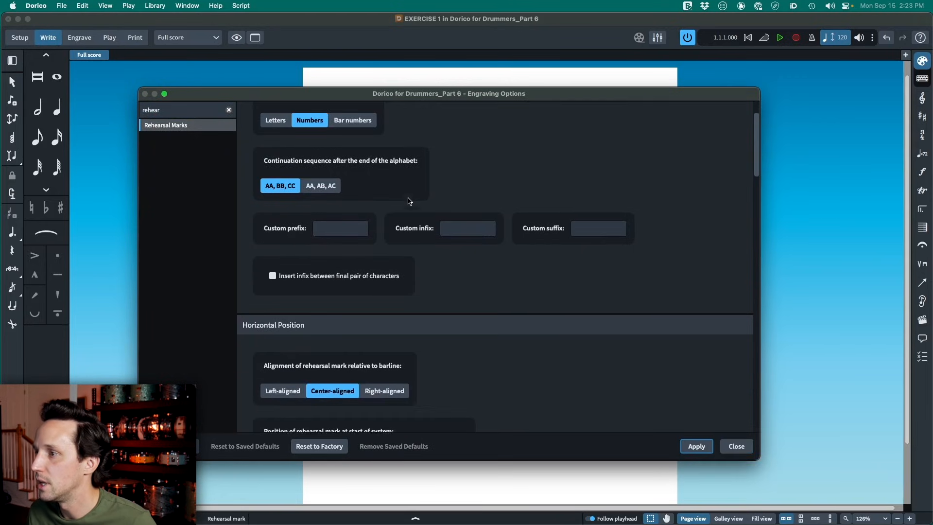
# - Set the rehearsal mark enclosure type to Circle, apply the engraving options and close them
pyautogui.click(293, 214)
pyautogui.scroll(-15, 369, 223)
pyautogui.scroll(-8, 386, 216)
pyautogui.click(284, 301)
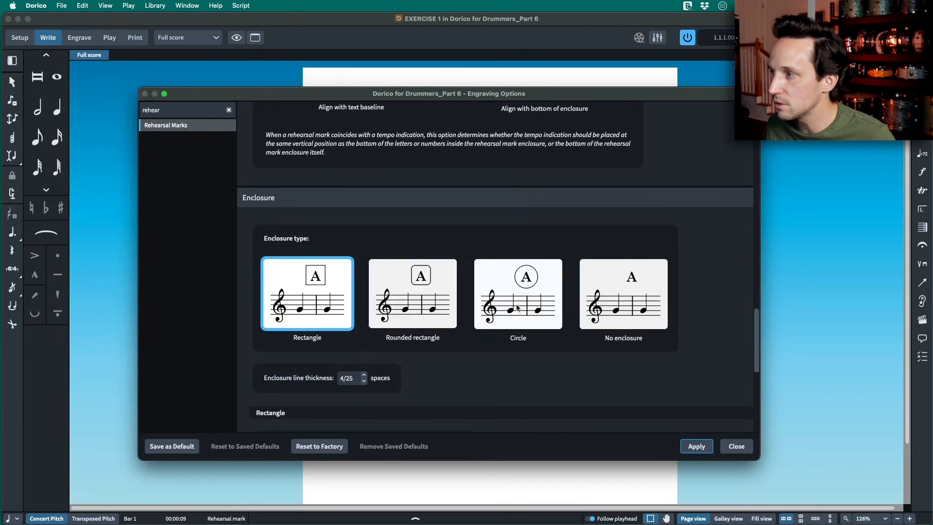
pyautogui.click(499, 307)
pyautogui.click(696, 446)
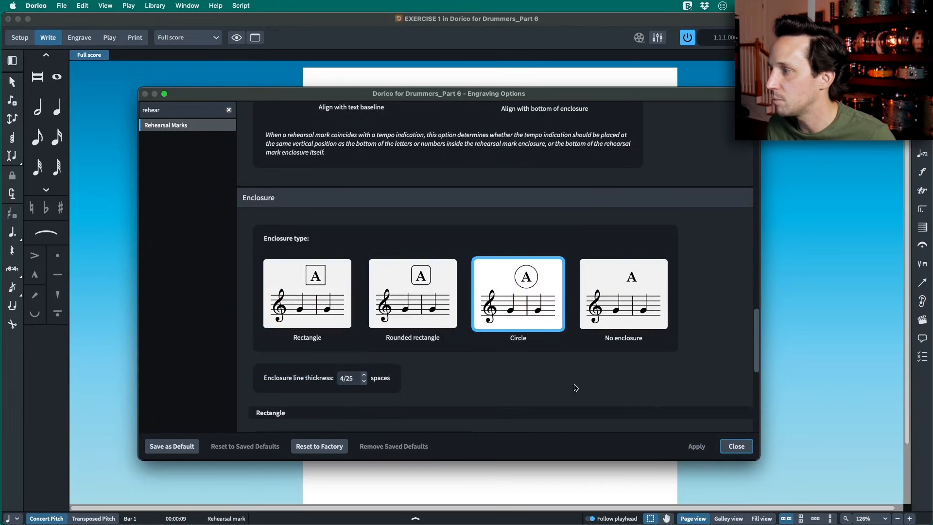
pyautogui.press('Escape')
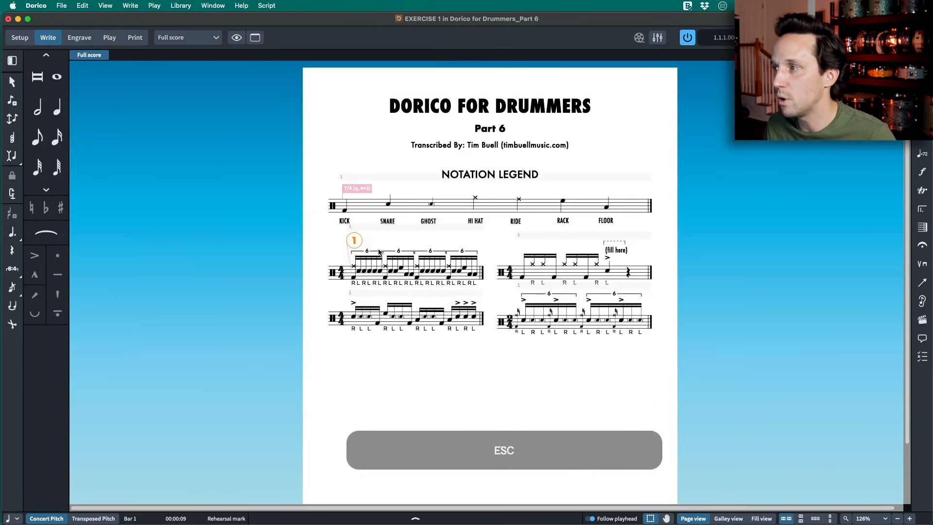
# - Add a rehearsal mark at the first note of Exercise 2 and set its index to 2
pyautogui.click(524, 278)
pyautogui.hotkey('shift', 'a')
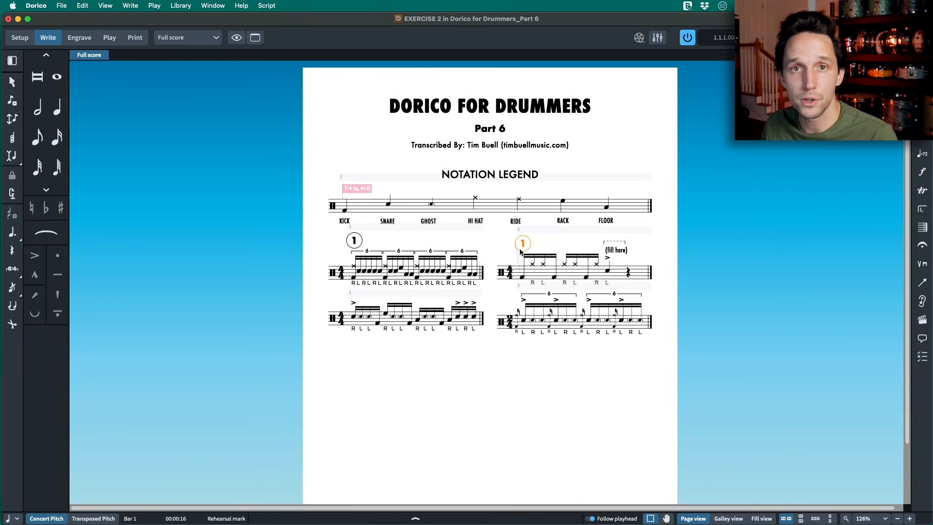
pyautogui.press('super+8')
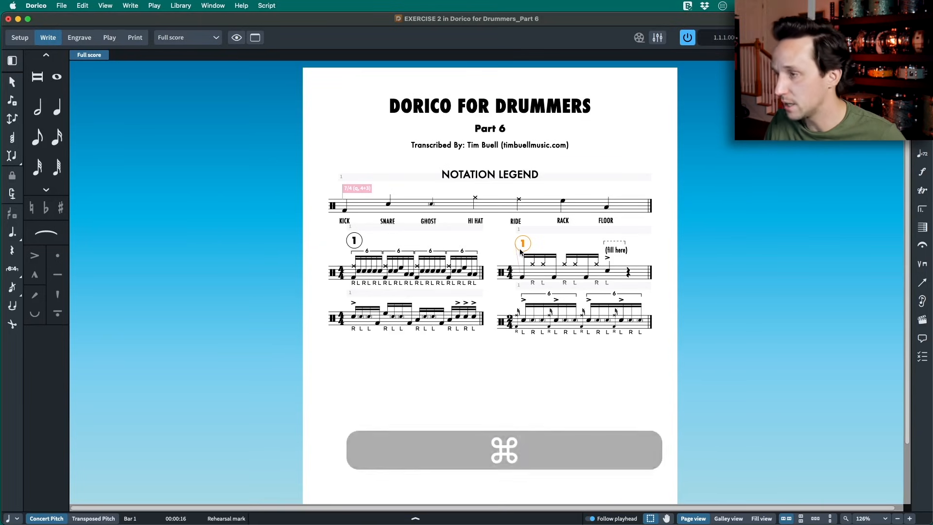
pyautogui.scroll(-2, 476, 253)
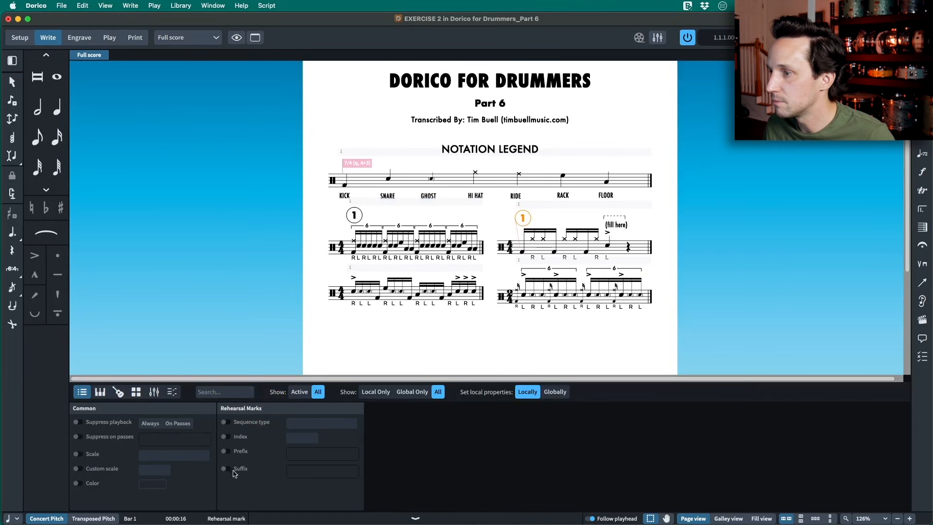
pyautogui.click(226, 437)
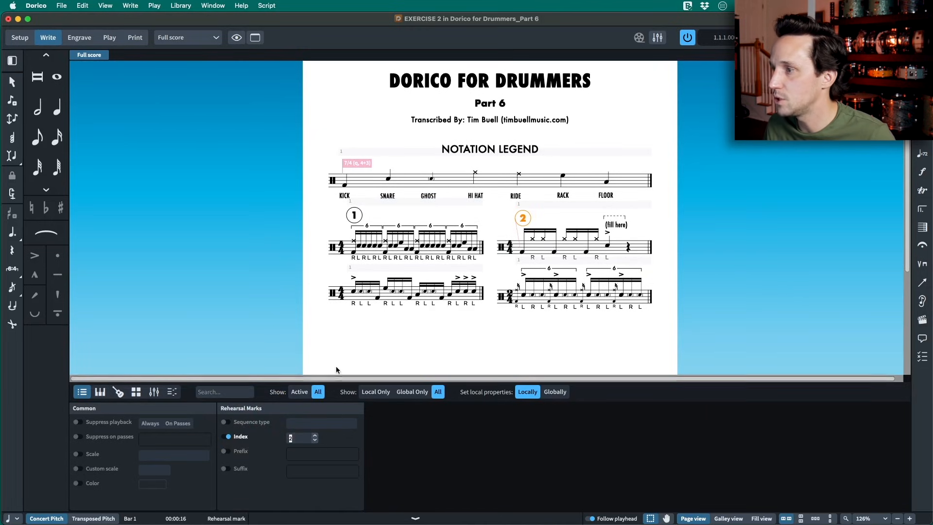
# - Add a rehearsal mark at the first note of Exercise 3 and set its index to 3
pyautogui.click(354, 293)
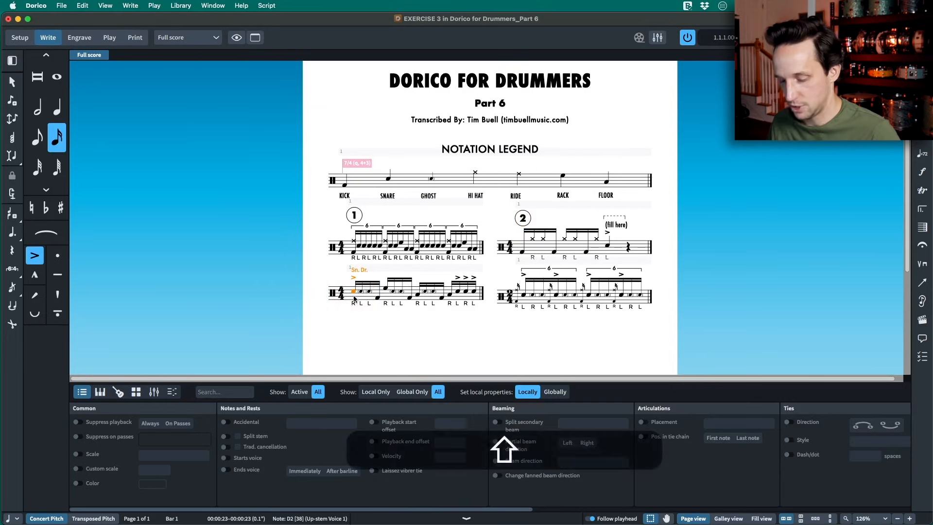
pyautogui.hotkey('shift', 'a')
pyautogui.click(227, 437)
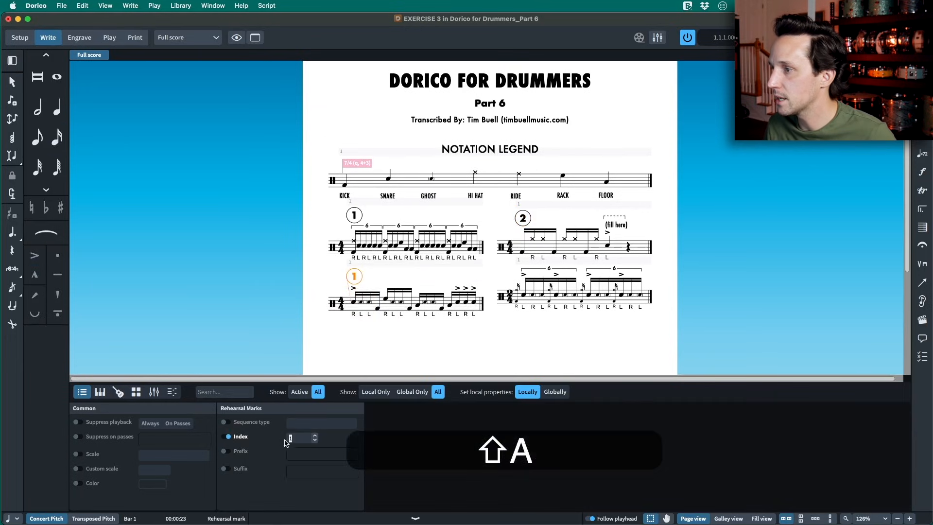
pyautogui.doubleClick(315, 436)
# - Add a rehearsal mark at the start of Exercise 4, set its index to 4 and hide the properties
pyautogui.click(533, 293)
pyautogui.hotkey('shift', 'a')
pyautogui.click(225, 438)
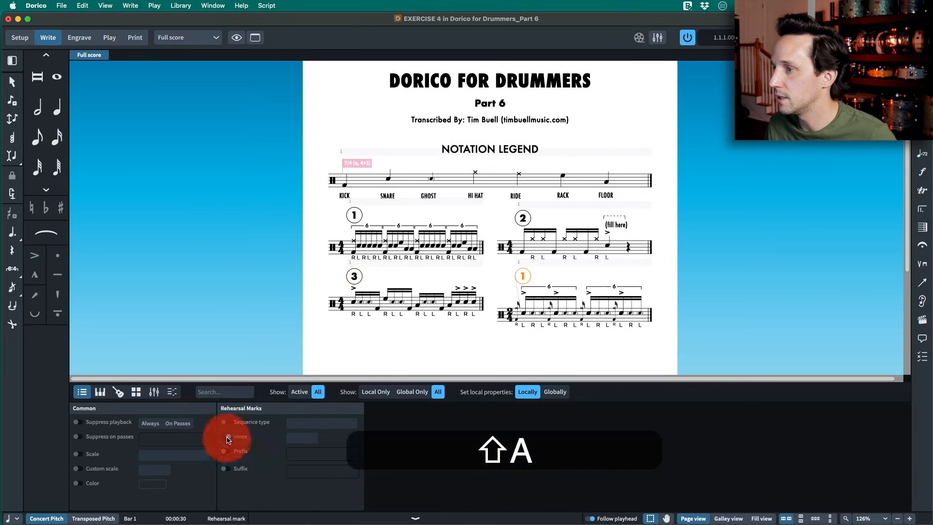
pyautogui.tripleClick(314, 437)
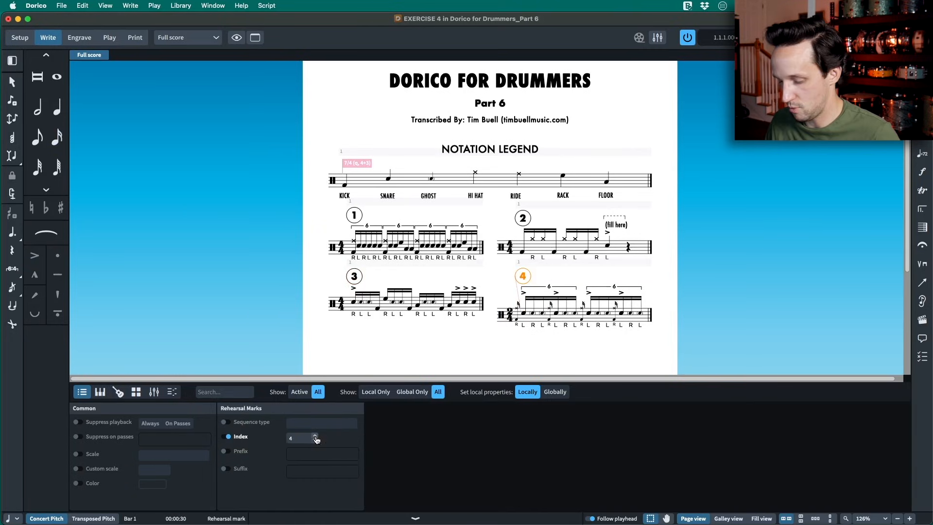
pyautogui.press('super+8')
# - In Engrave mode, move the four circled rehearsal marks left and slightly down, so each sits above its exercise's clef
pyautogui.click(518, 304)
pyautogui.click(515, 334)
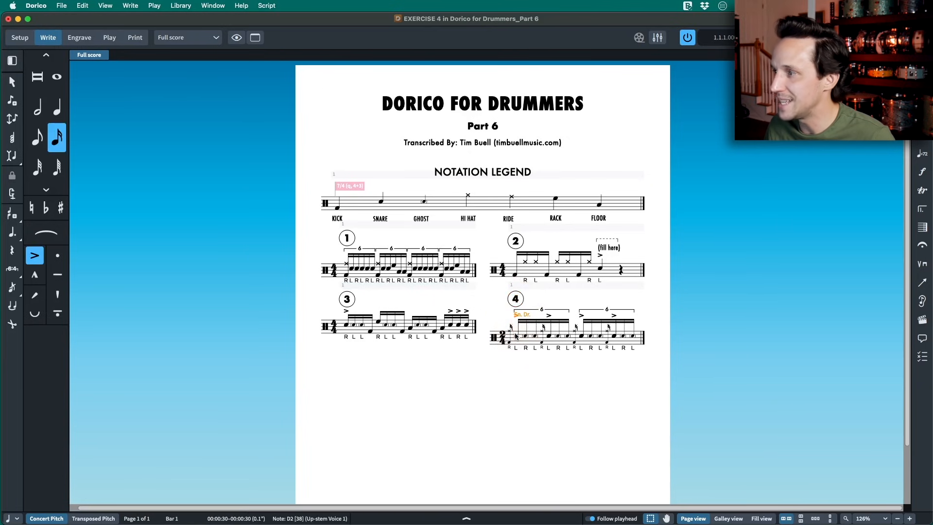
pyautogui.press('super+3')
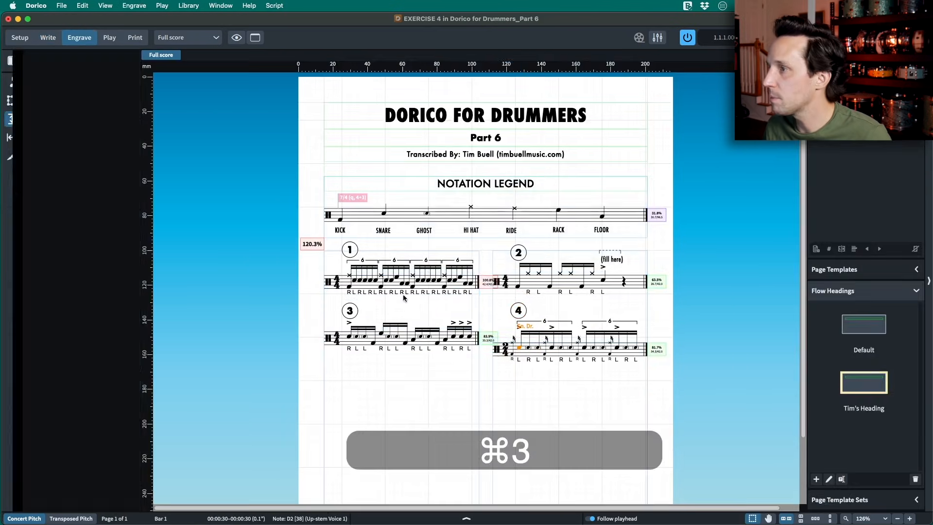
pyautogui.moveTo(523, 311); pyautogui.dragTo(503, 321)
pyautogui.moveTo(516, 253); pyautogui.dragTo(501, 260)
pyautogui.moveTo(350, 250)
pyautogui.mouseDown()
pyautogui.moveTo(334, 254)
pyautogui.moveTo(337, 263)
pyautogui.mouseUp()
pyautogui.moveTo(349, 310); pyautogui.dragTo(336, 316)
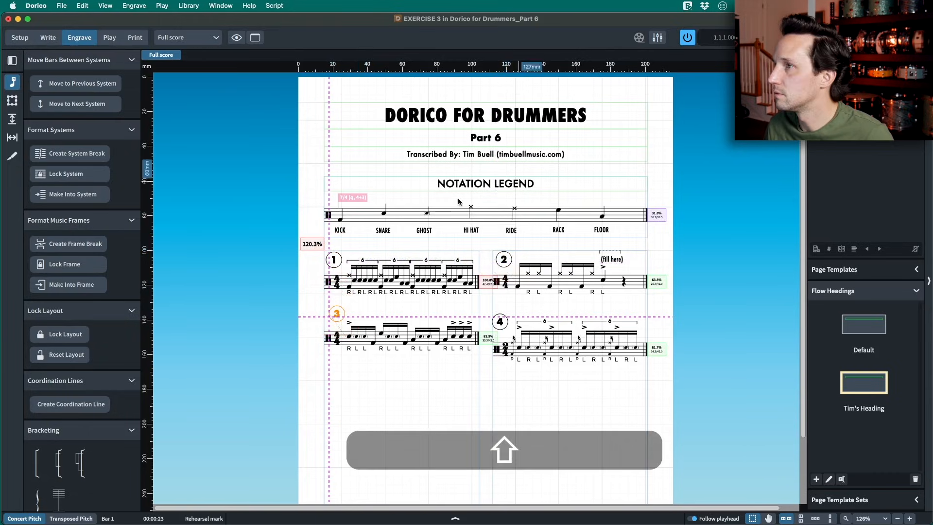
# - Review the vertical position settings for rehearsal marks in the engraving options, then close them without changes
pyautogui.press('shift+super+e')
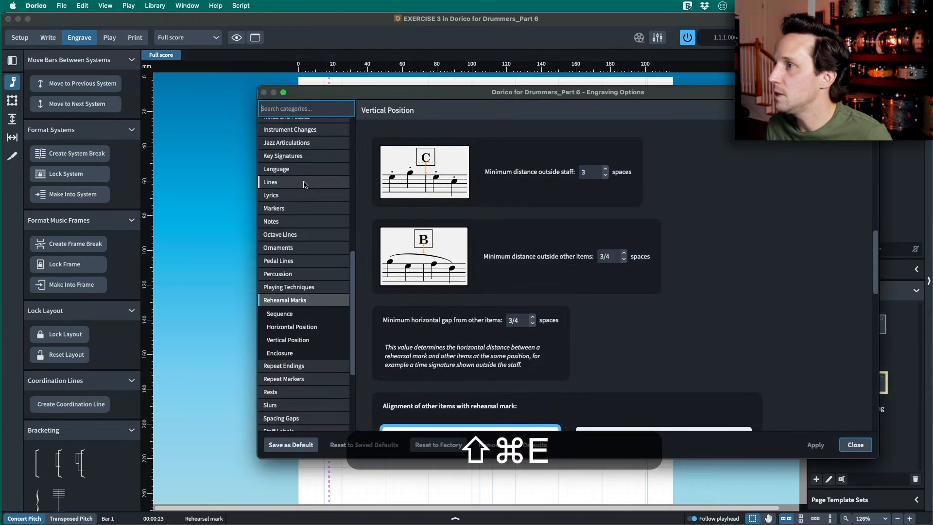
pyautogui.write('rehear')
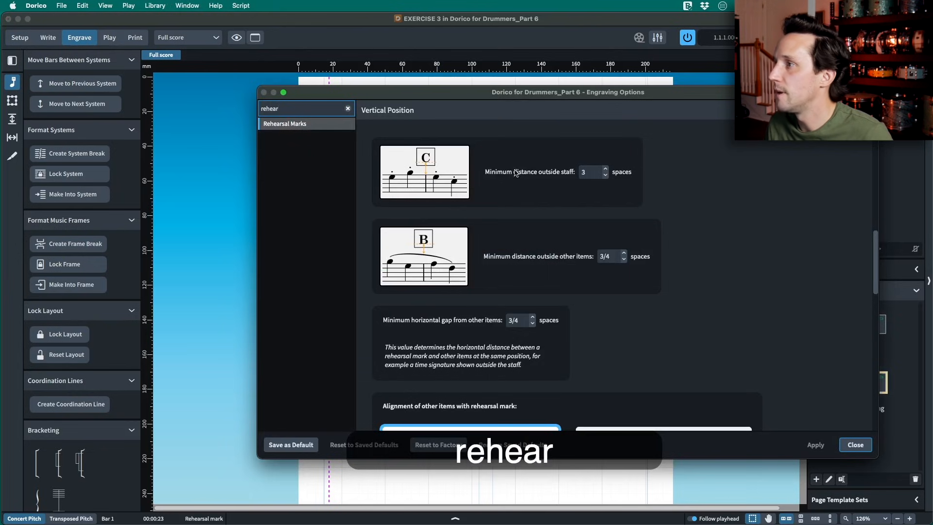
pyautogui.scroll(-1, 481, 177)
pyautogui.scroll(3, 500, 162)
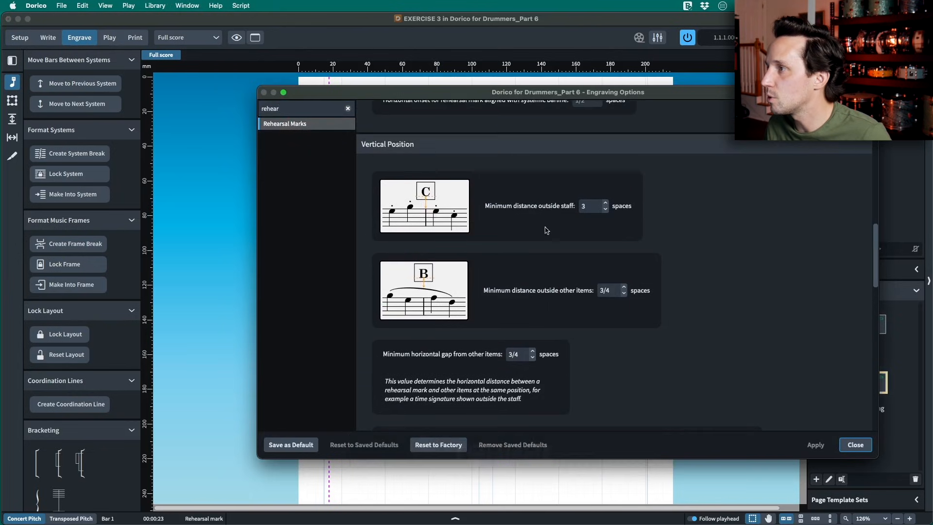
pyautogui.scroll(-10, 546, 230)
pyautogui.press('Escape')
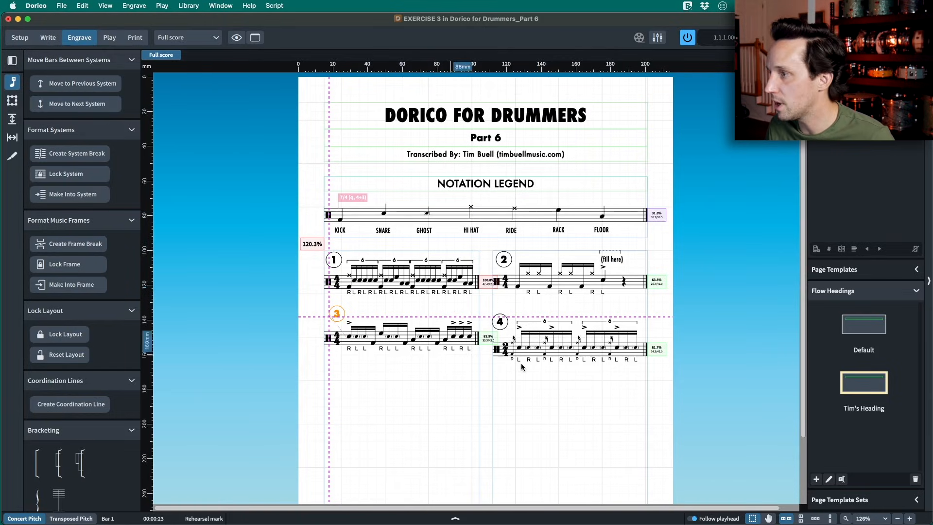
# - With Staff Spacing, move the Exercise 4 staff up to about 24.4 mm below the Exercise 2 staff
pyautogui.click(12, 120)
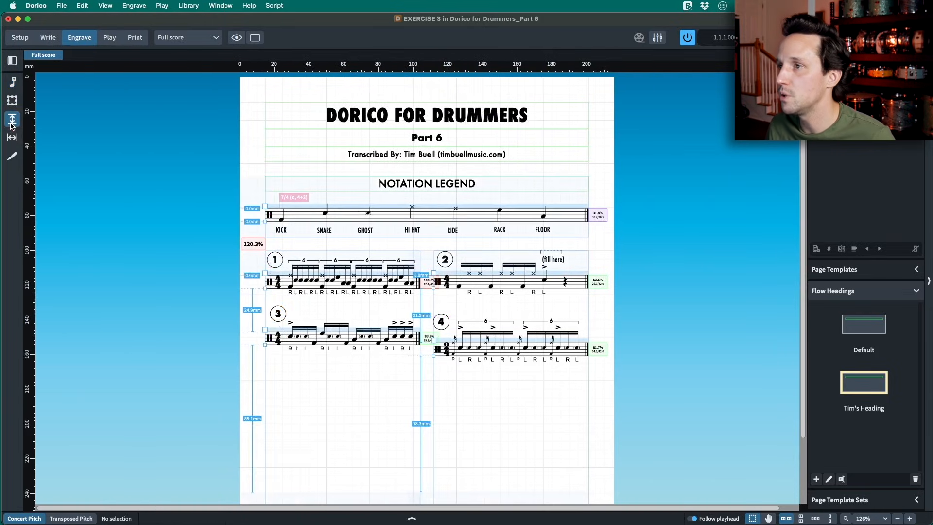
pyautogui.click(430, 340)
pyautogui.click(432, 341)
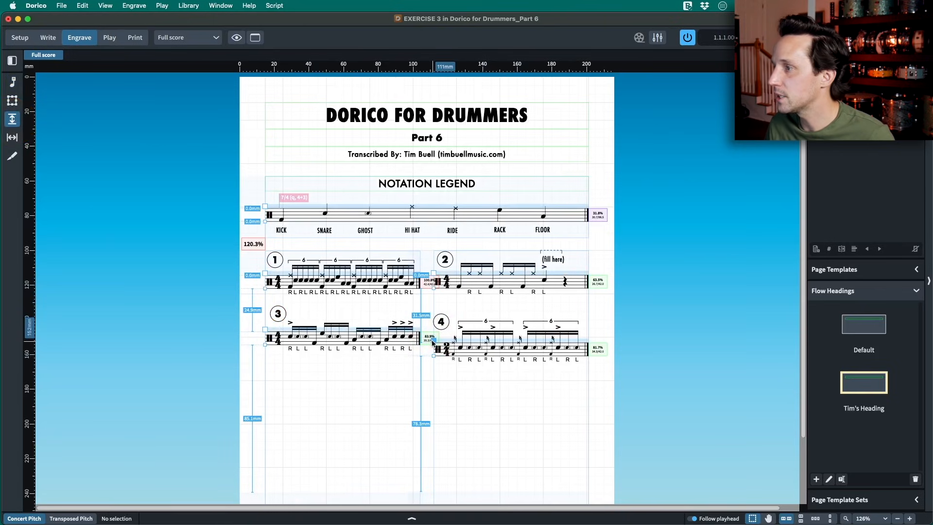
pyautogui.hotkey('alt', 'shift', 'Up')
pyautogui.hotkey('alt', 'shift', 'Up')
pyautogui.hotkey('alt', 'shift', 'Up')
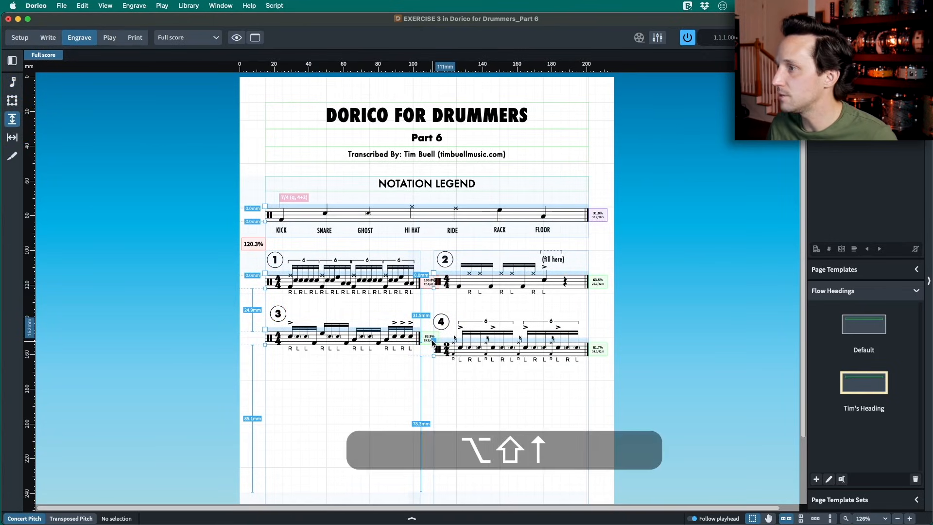
pyautogui.hotkey('alt', 'shift', 'Up')
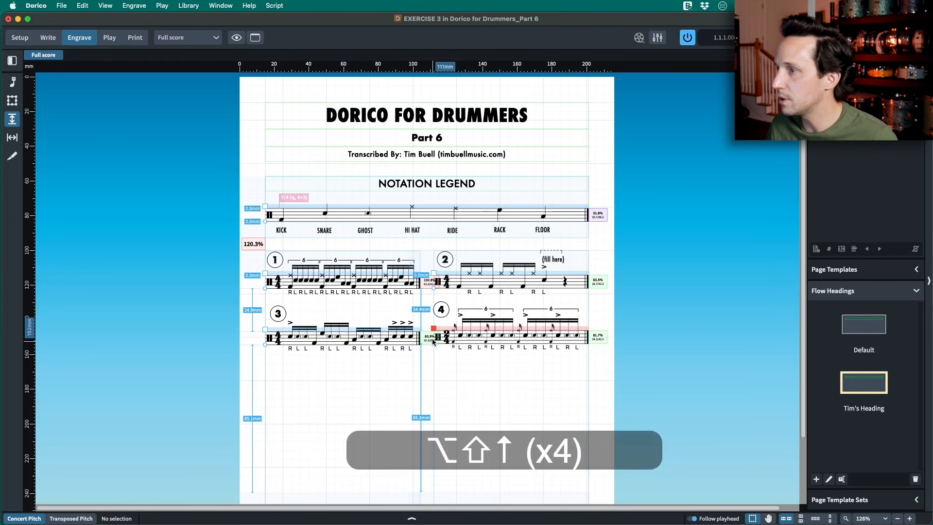
# - Nudge the Exercise 3 staff level with Exercise 4, about 24.2 mm below Exercise 1, and preview the page in Print mode
pyautogui.click(264, 330)
pyautogui.hotkey('alt', 'Up')
pyautogui.hotkey('alt', 'Up')
pyautogui.hotkey('alt', 'Up')
pyautogui.hotkey('alt', 'Down')
pyautogui.hotkey('alt', 'Up')
pyautogui.hotkey('alt', 'Down')
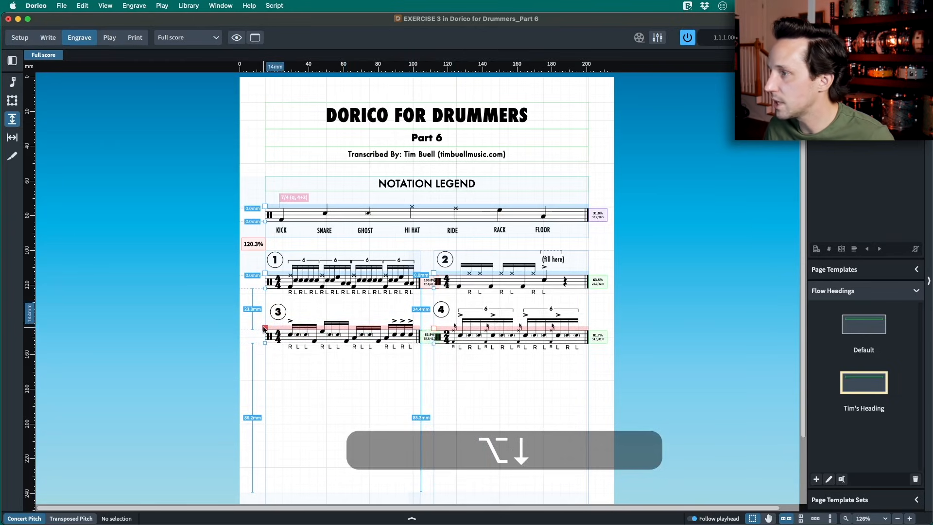
pyautogui.hotkey('alt', 'Down')
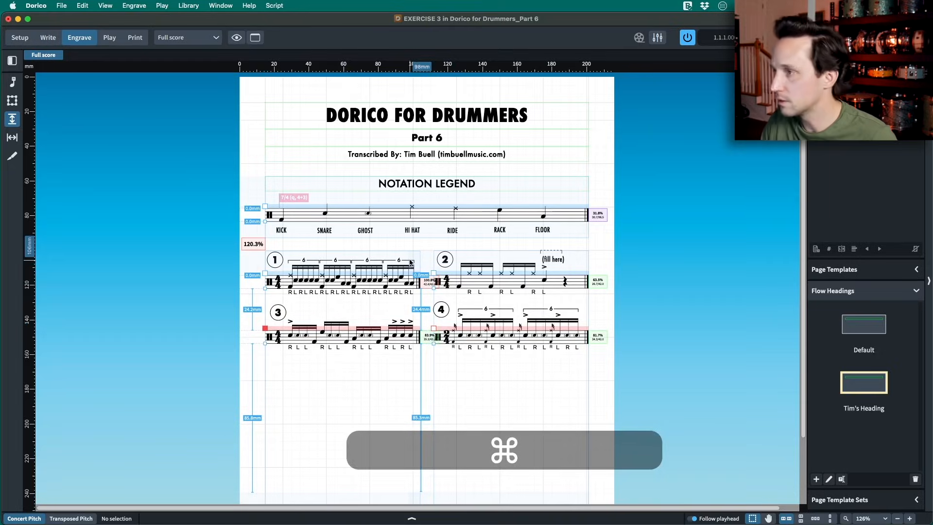
pyautogui.press('super+5')
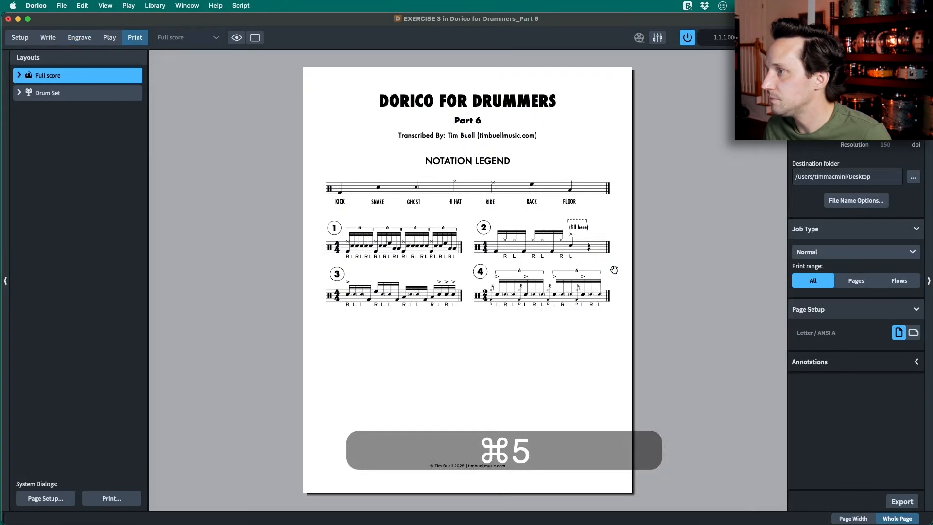